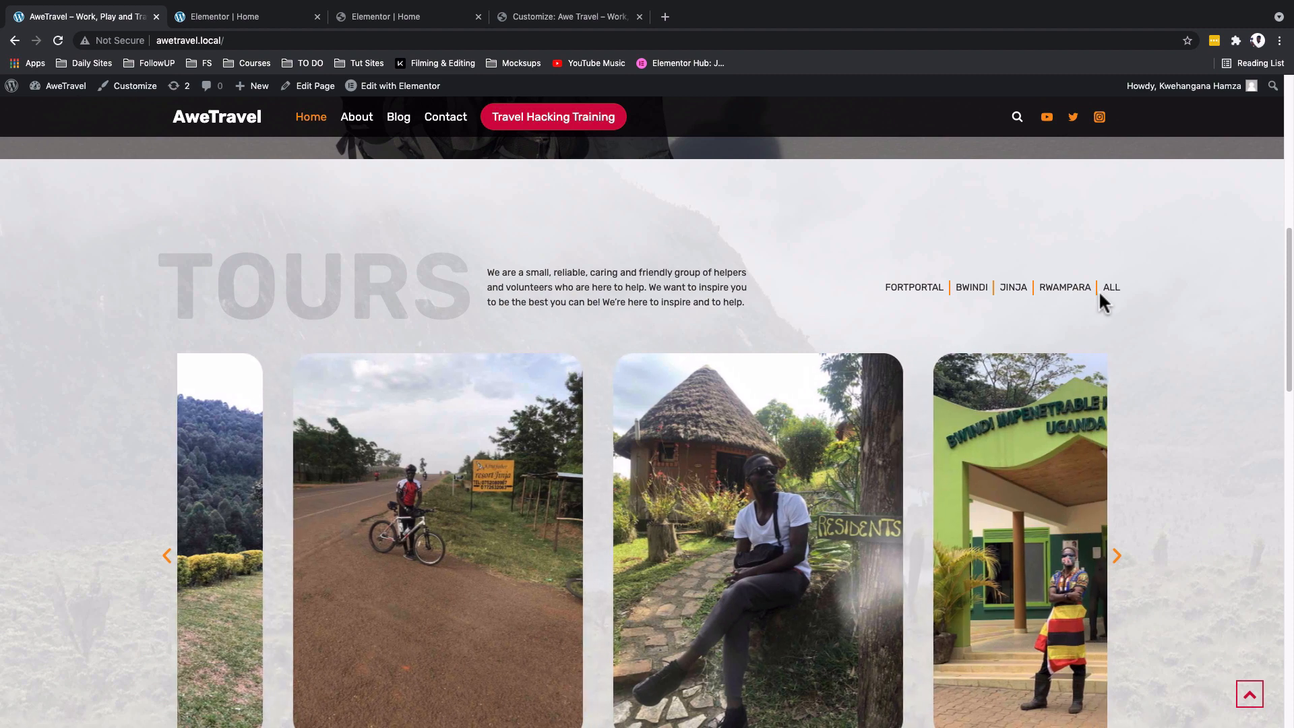
# - Examine the reference site's Tours section, opening the Jinja photo in the lightbox, browsing the following photos and closing it
pyautogui.scroll(-1, 1159, 380)
pyautogui.scroll(-3, 1159, 384)
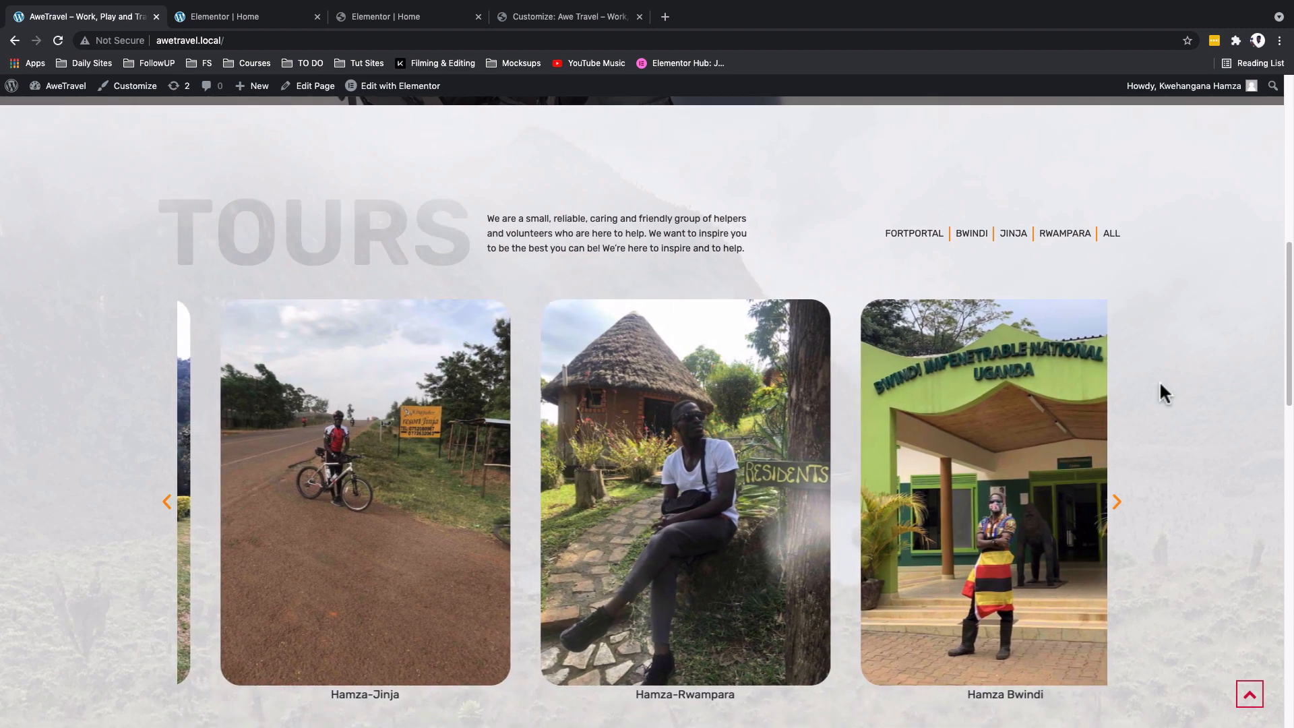
pyautogui.scroll(1, 365, 343)
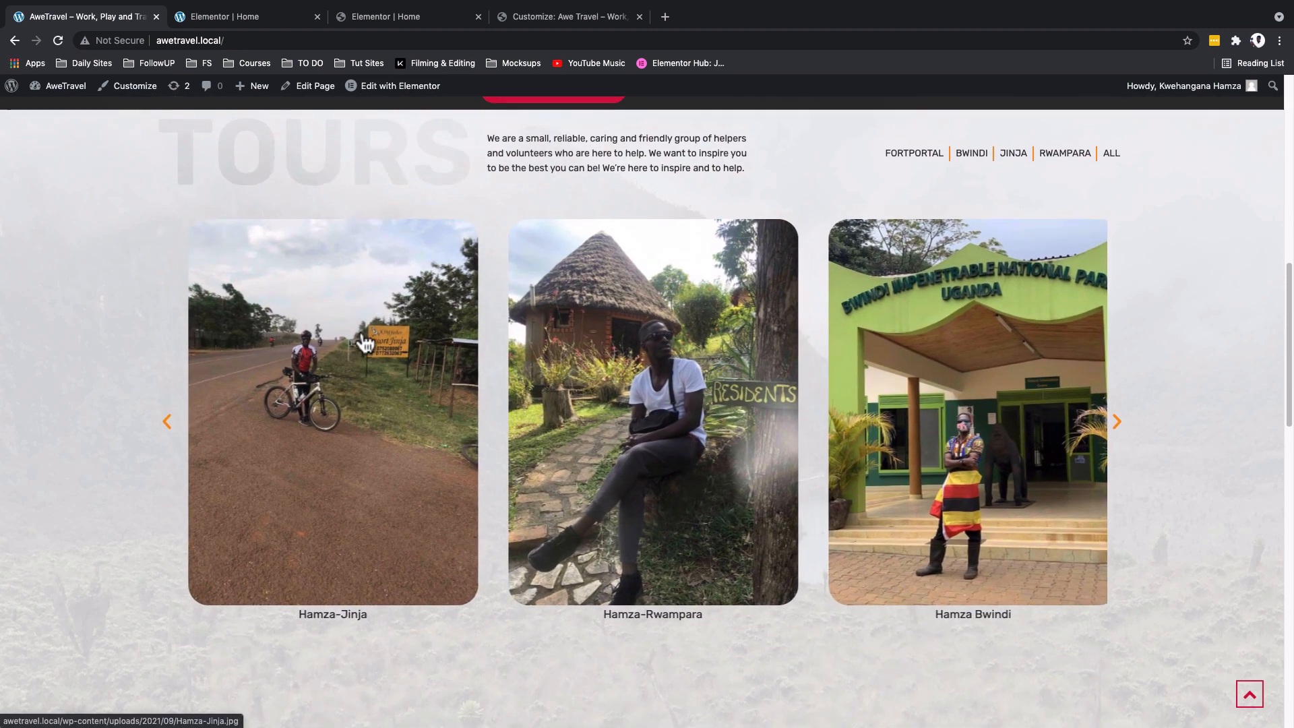
pyautogui.click(343, 426)
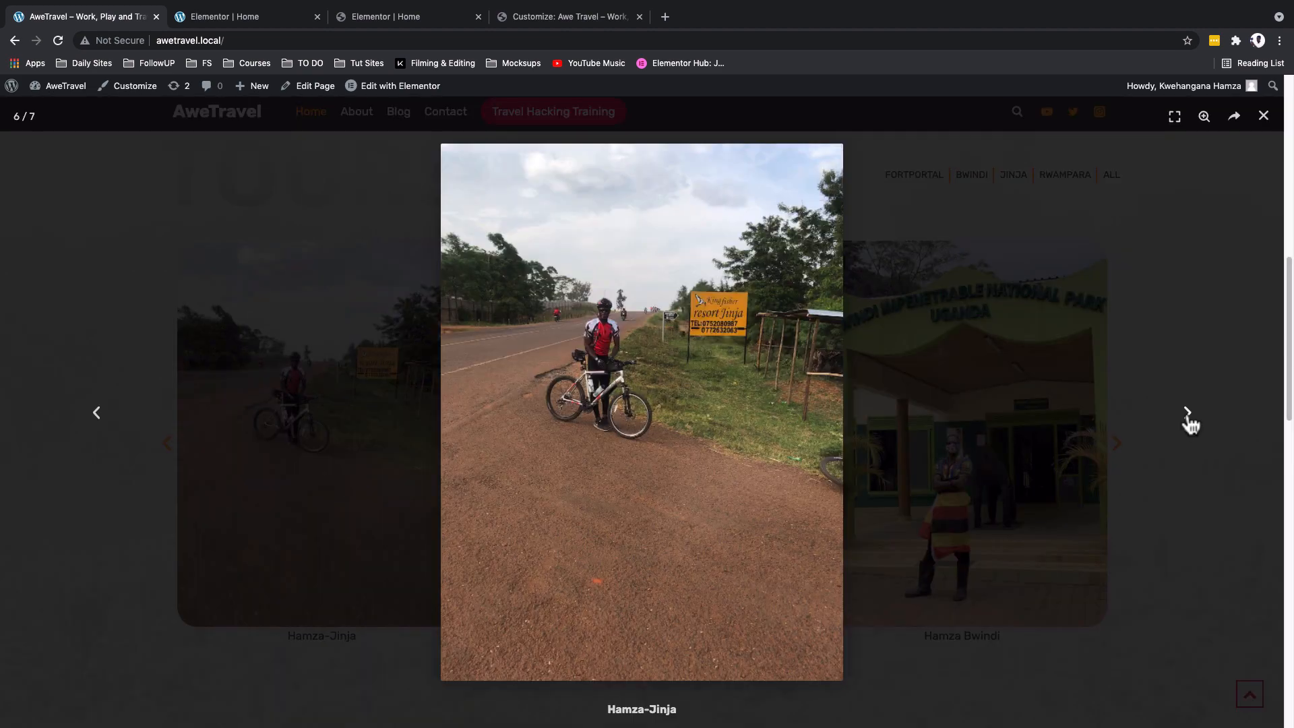
pyautogui.click(1189, 414)
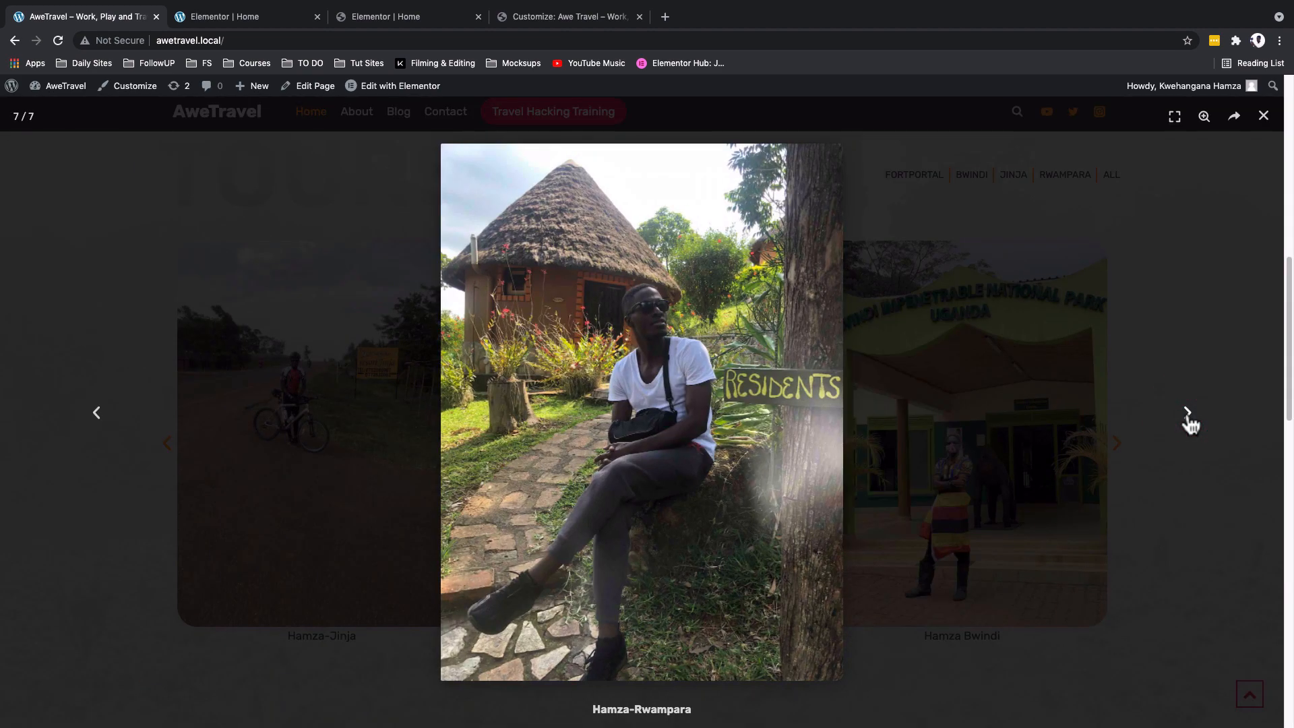
pyautogui.click(1188, 414)
pyautogui.click(1189, 414)
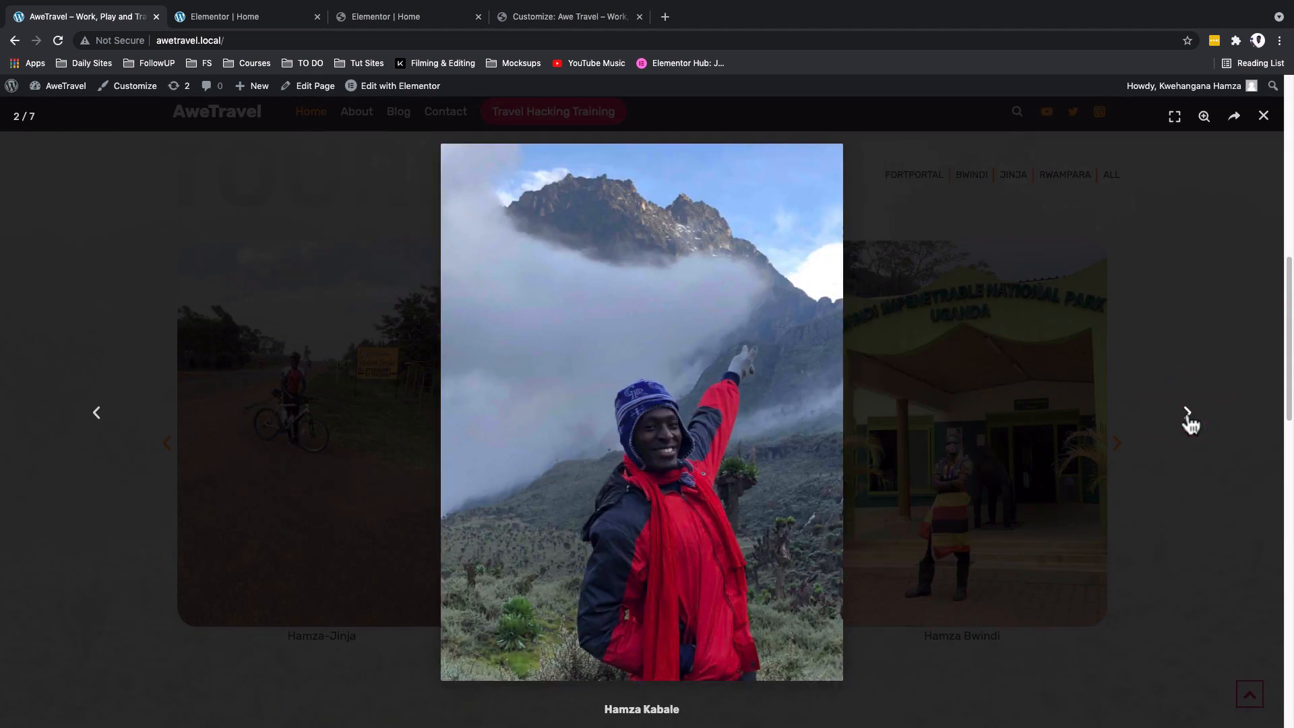
pyautogui.click(1205, 496)
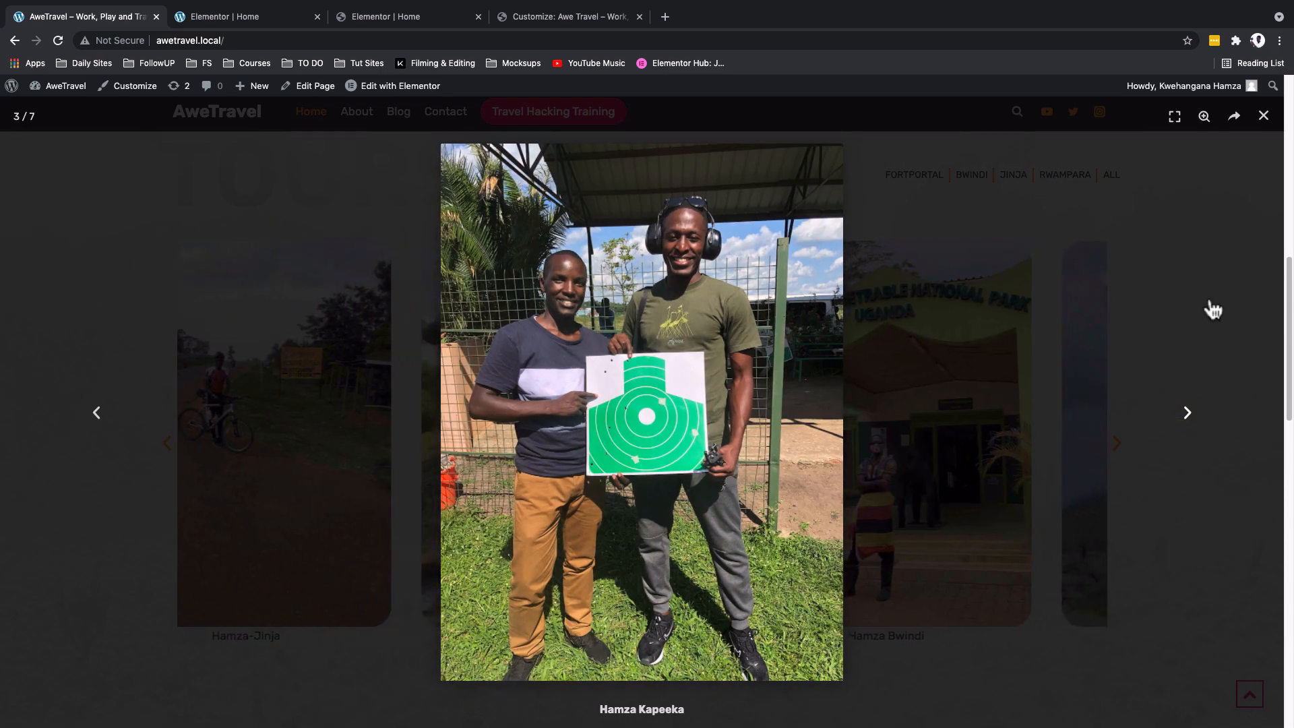
pyautogui.click(1263, 117)
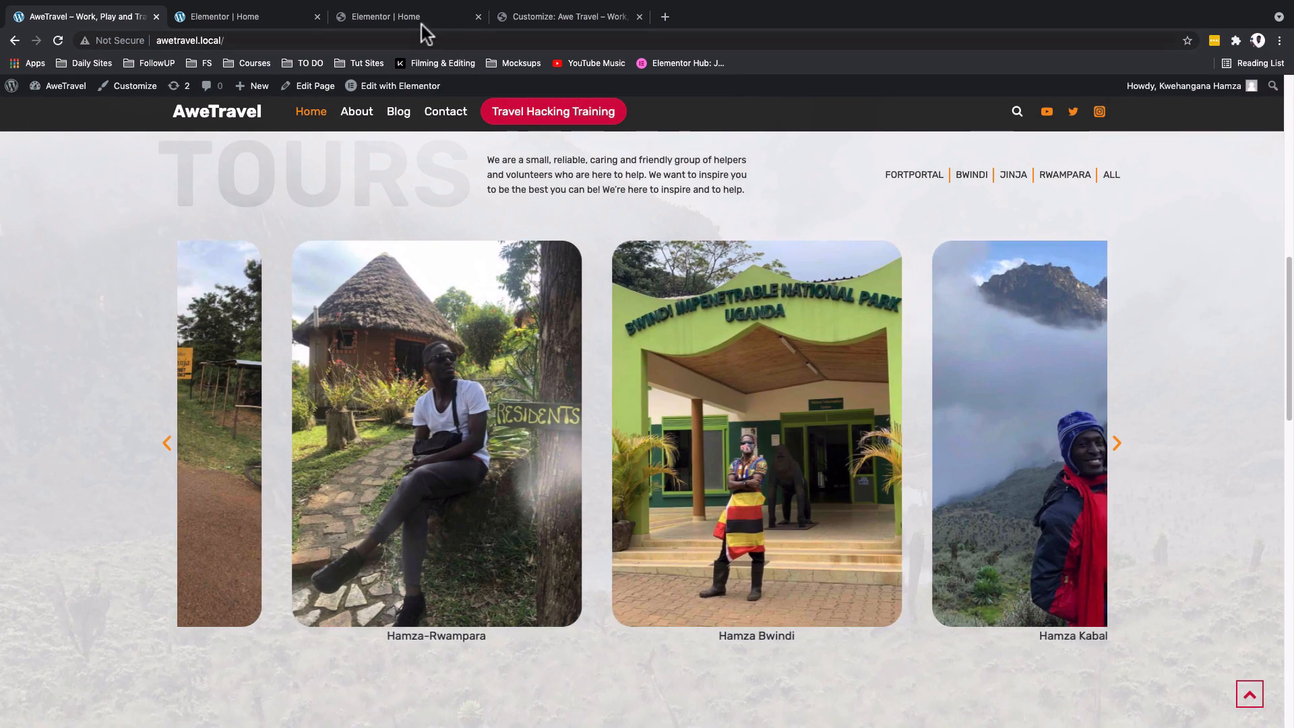
# - In the awetravel.online Elementor editor, add a one-column section below the Margarita section and place an Inner Section in it
pyautogui.click(421, 22)
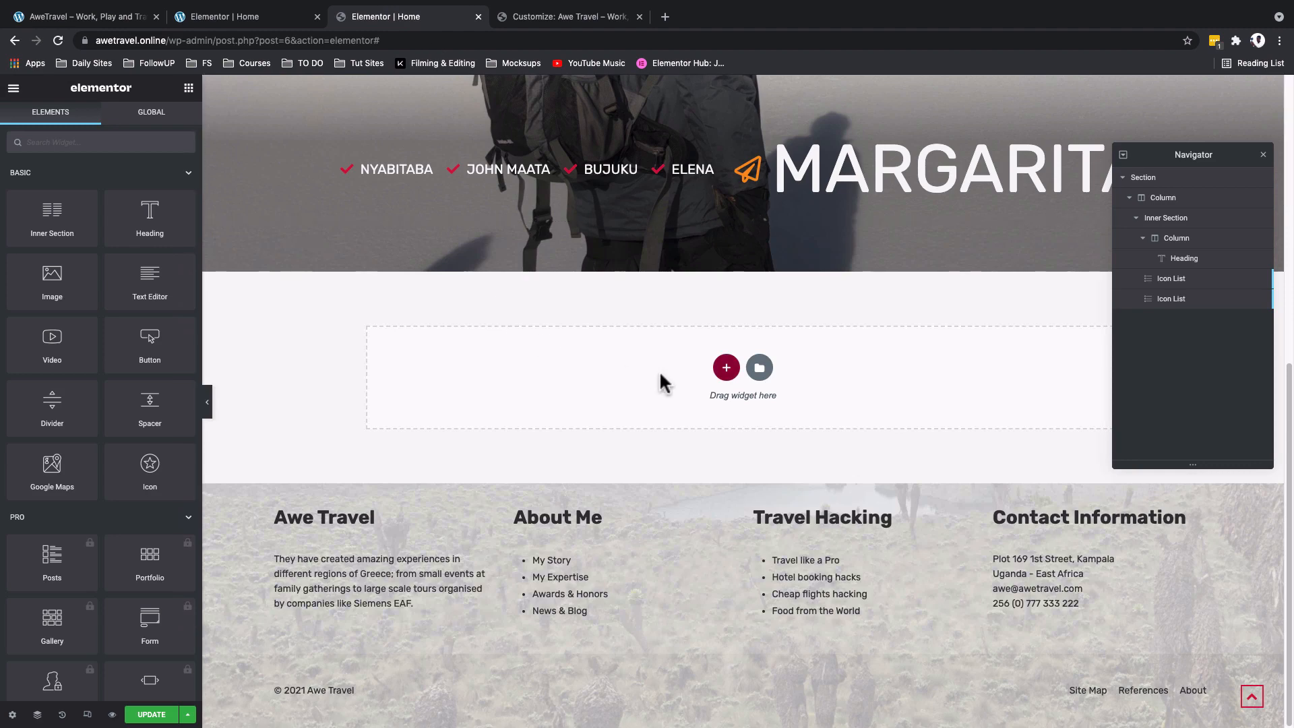
pyautogui.click(725, 368)
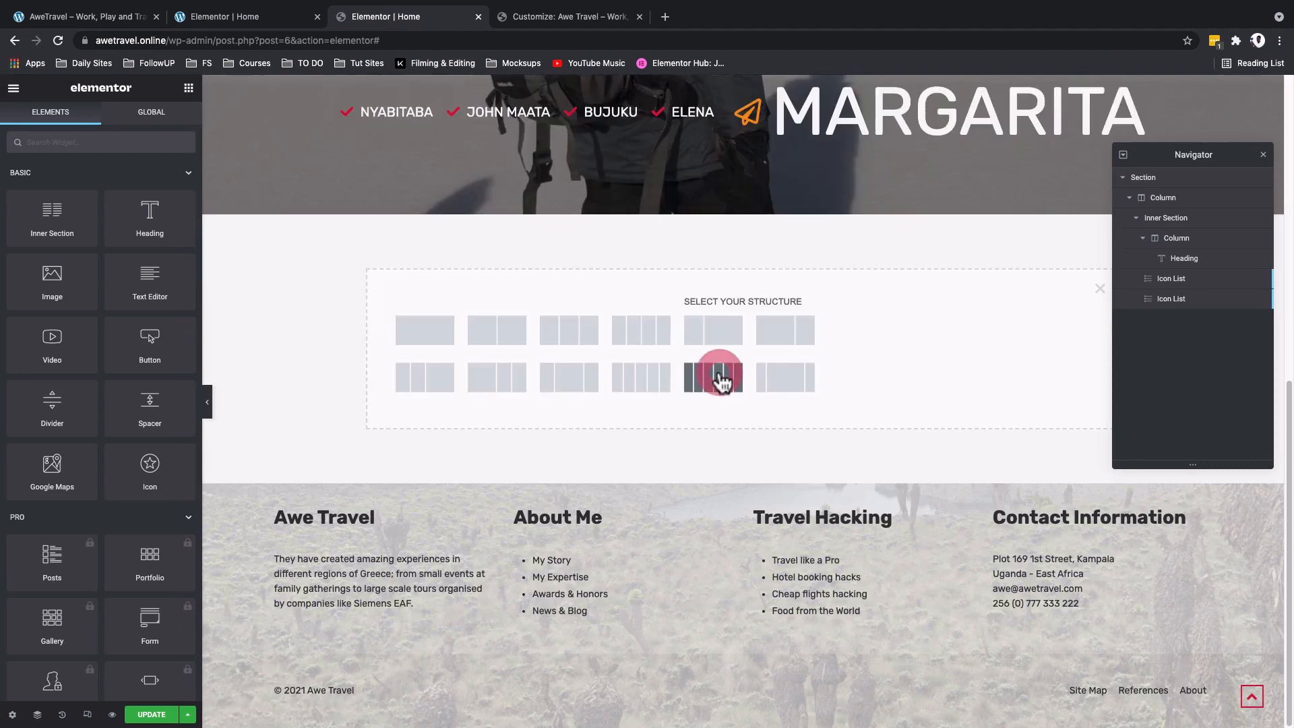
pyautogui.click(412, 330)
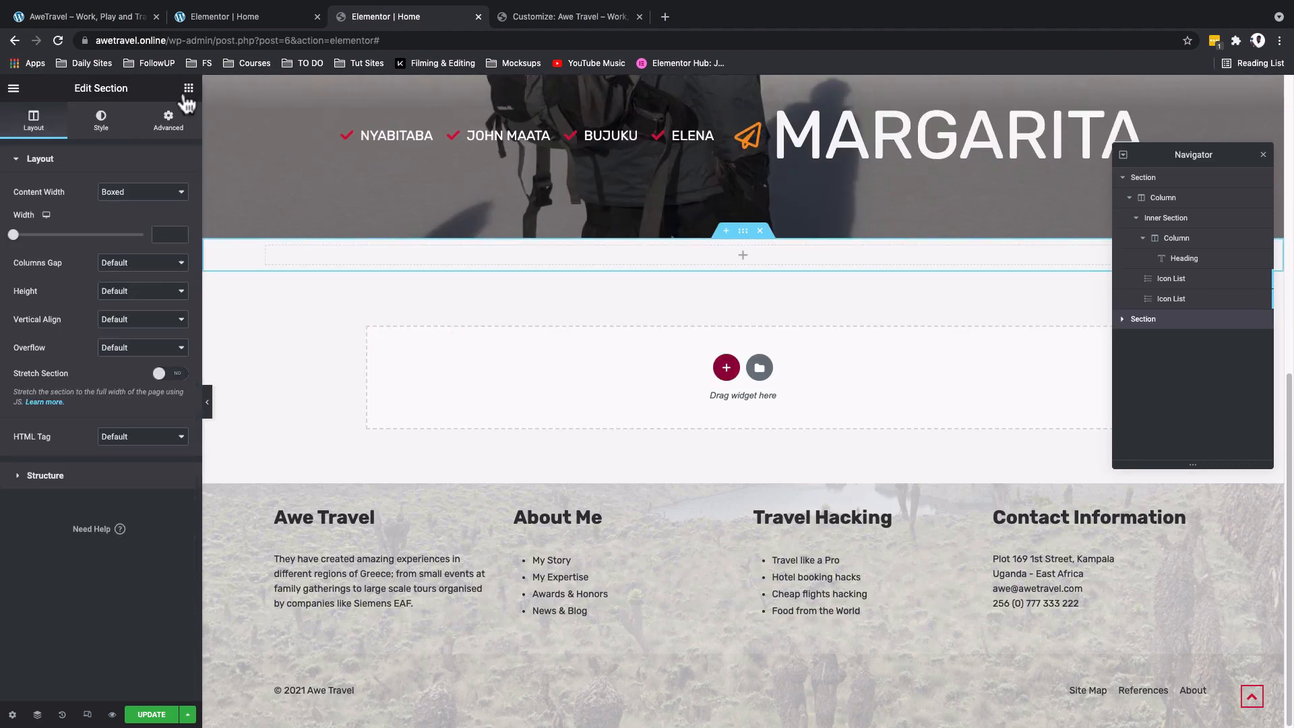
pyautogui.click(189, 90)
pyautogui.moveTo(58, 219); pyautogui.dragTo(584, 248)
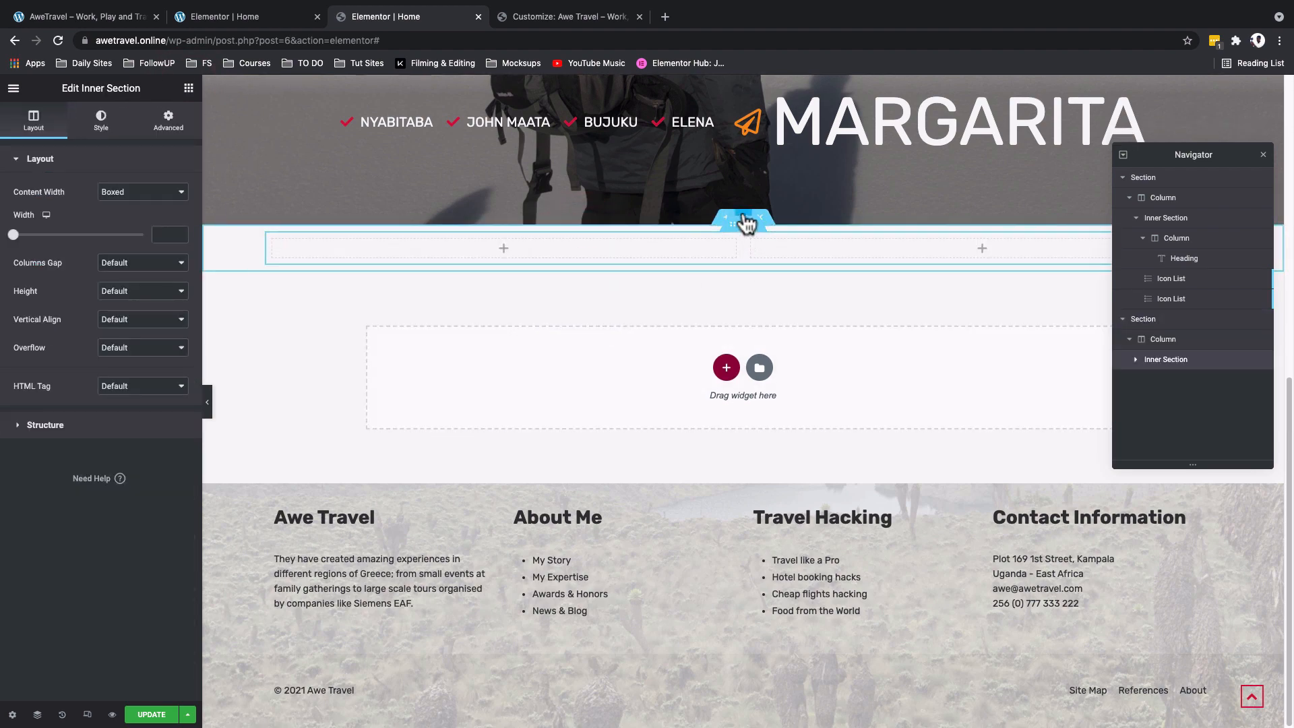
# - Set the new outer section's height to Min Height with a minimum of 90 VH
pyautogui.click(746, 222)
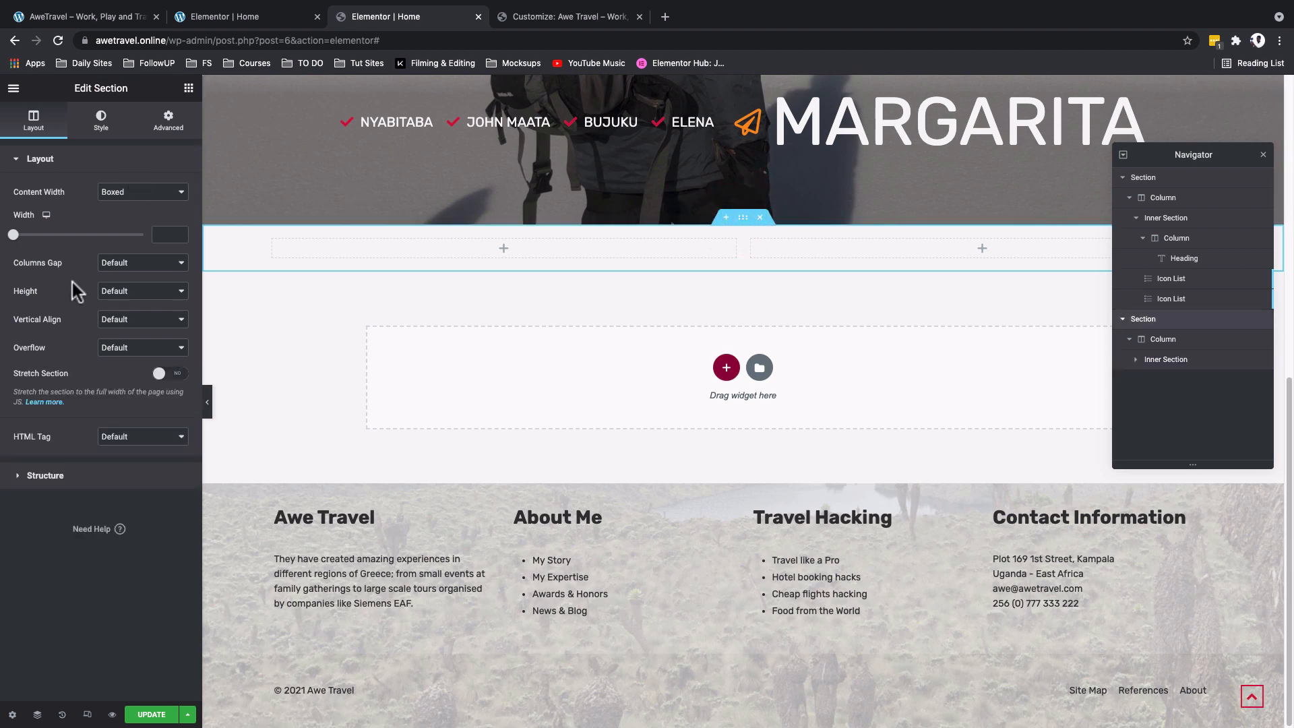
pyautogui.click(106, 294)
pyautogui.click(138, 316)
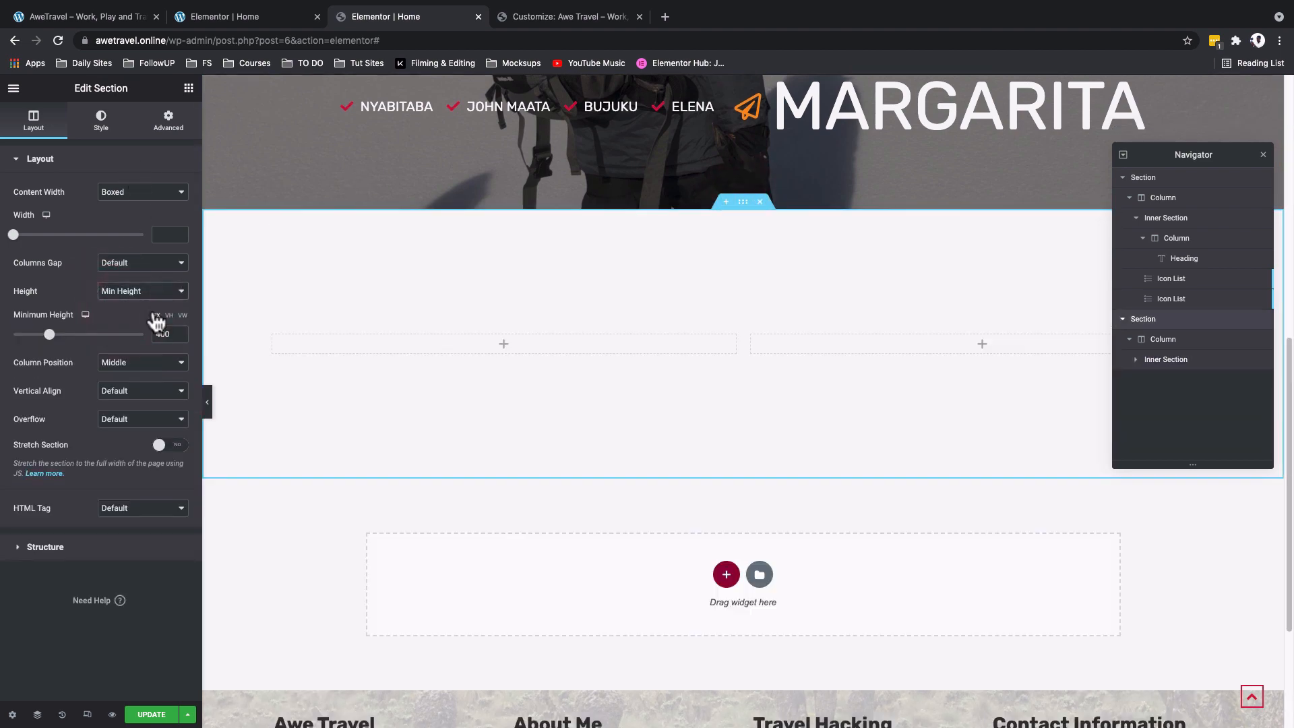
pyautogui.click(169, 315)
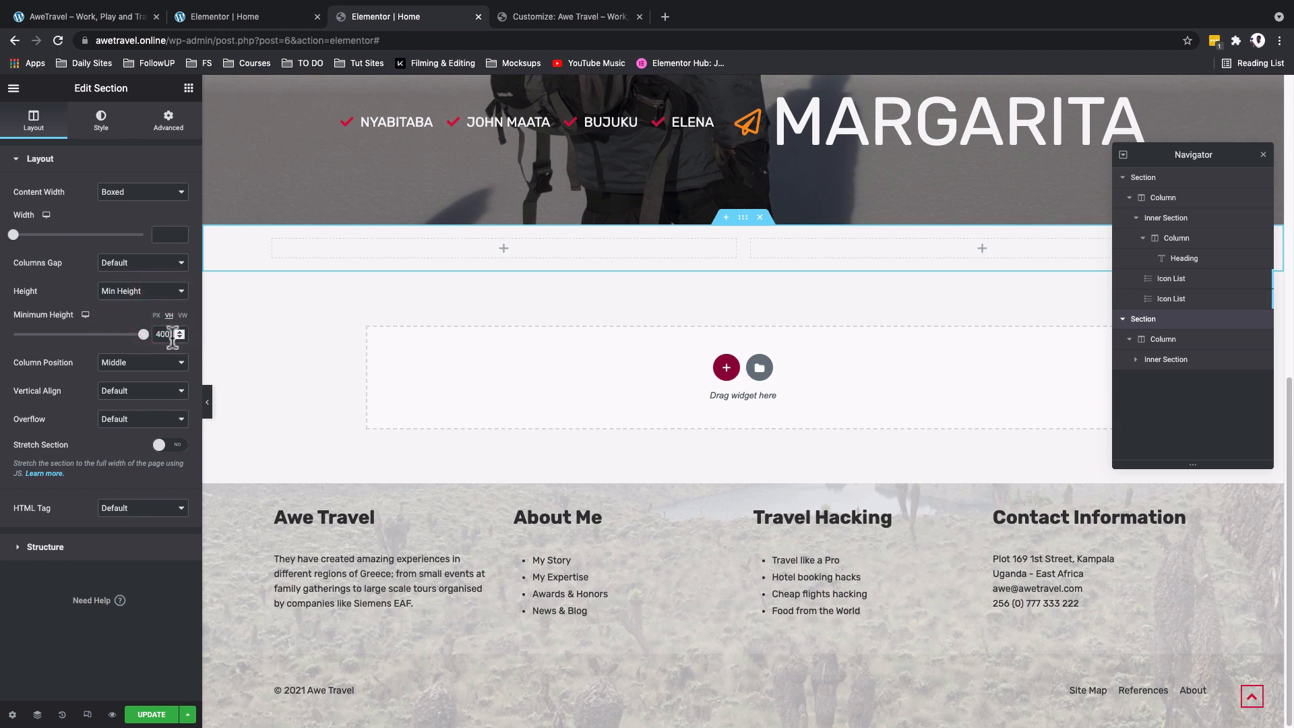
pyautogui.click(152, 335)
pyautogui.write('9')
pyautogui.press('BackSpace')
pyautogui.press('BackSpace')
pyautogui.press('BackSpace')
pyautogui.press('BackSpace')
pyautogui.write('90')
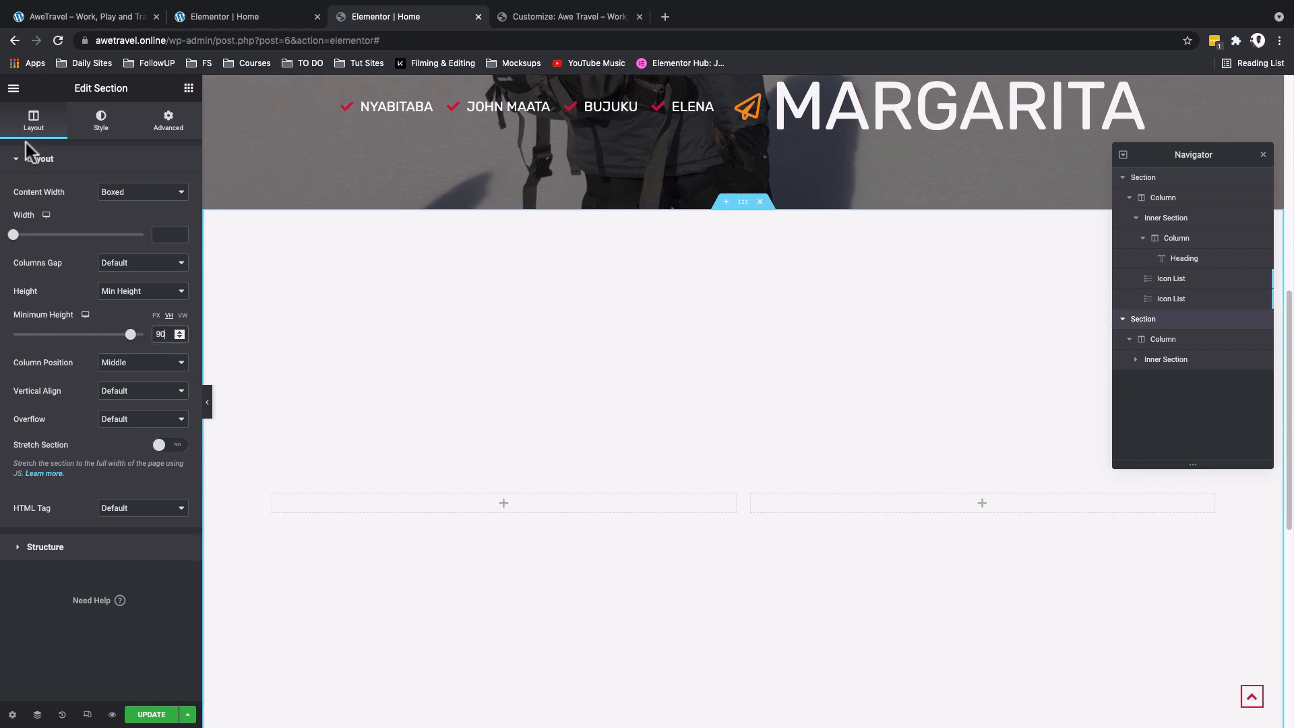
# - Give the section a classic background with the Lake Bujuku image from the media library, checking the reference Tours section
pyautogui.click(101, 138)
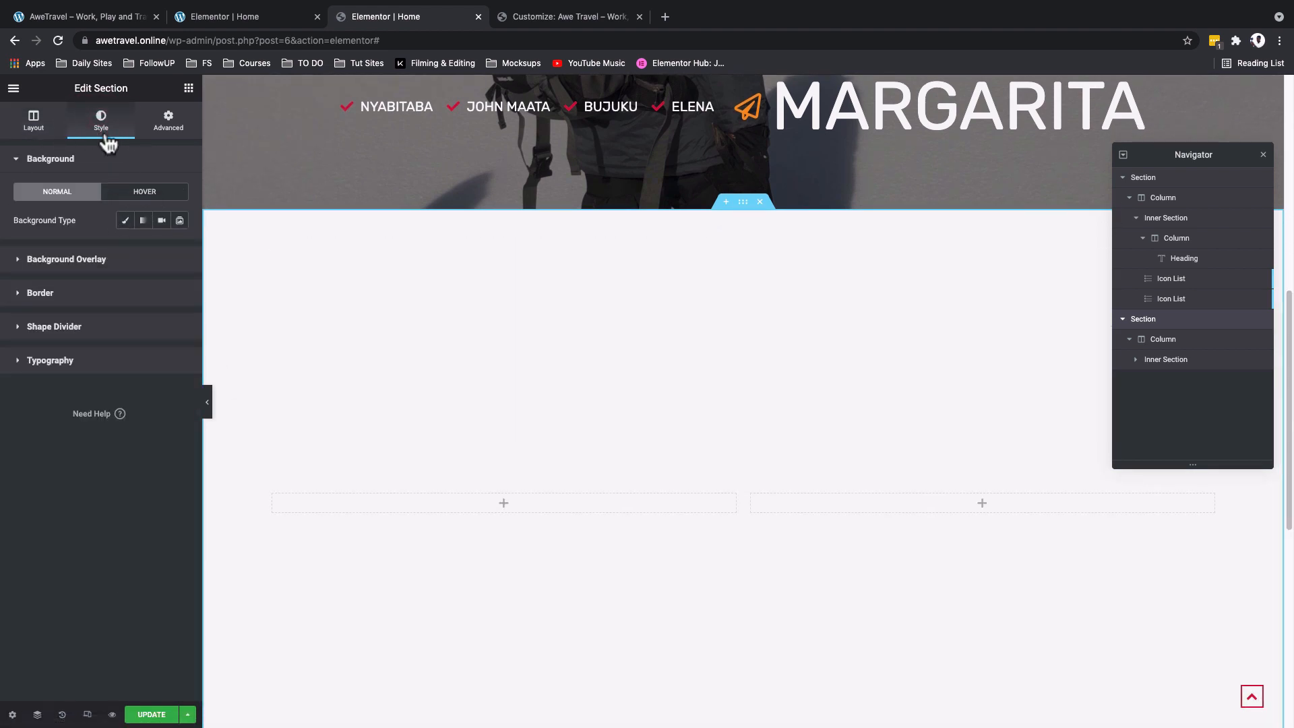
pyautogui.click(125, 221)
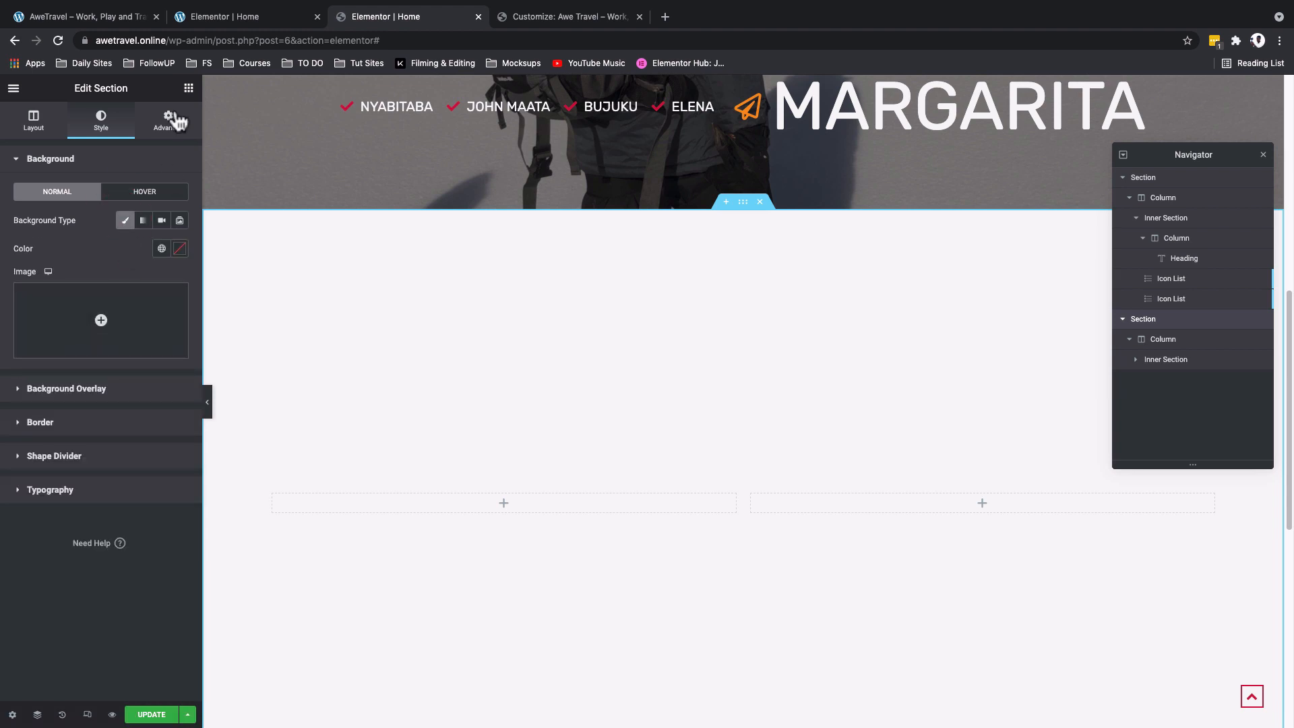
pyautogui.click(118, 19)
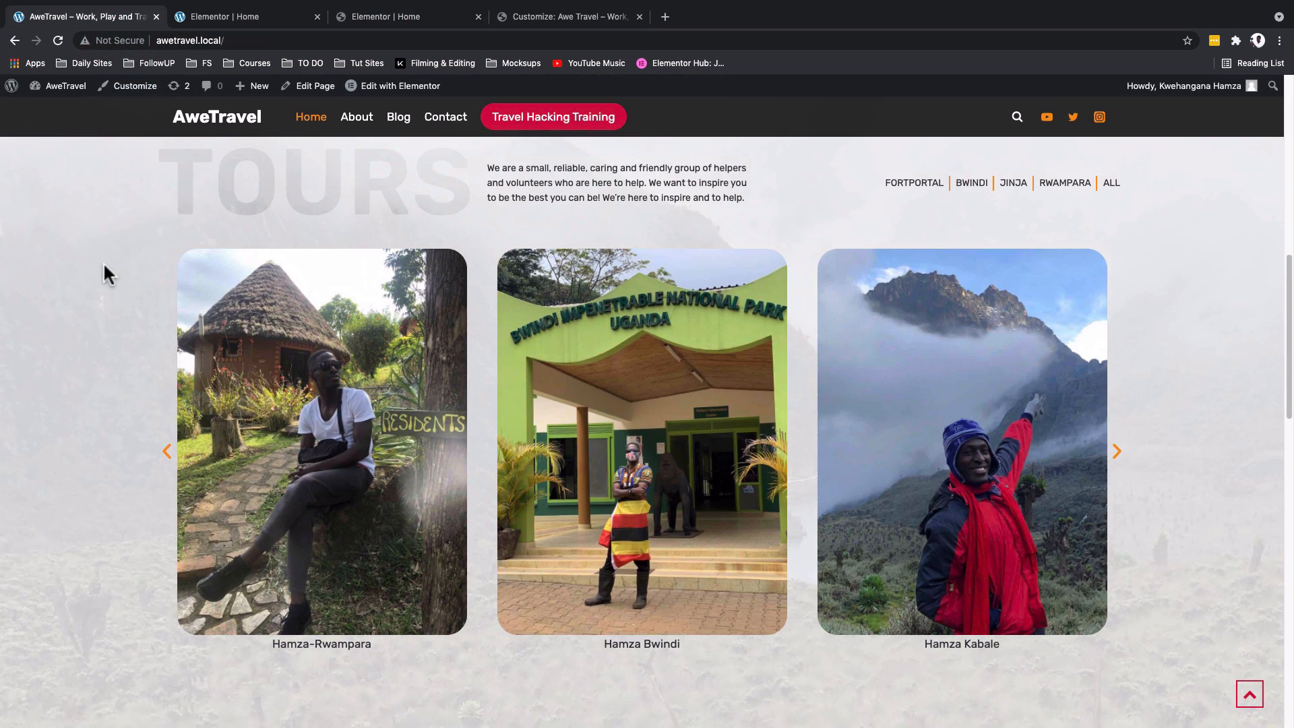
pyautogui.scroll(1, 103, 262)
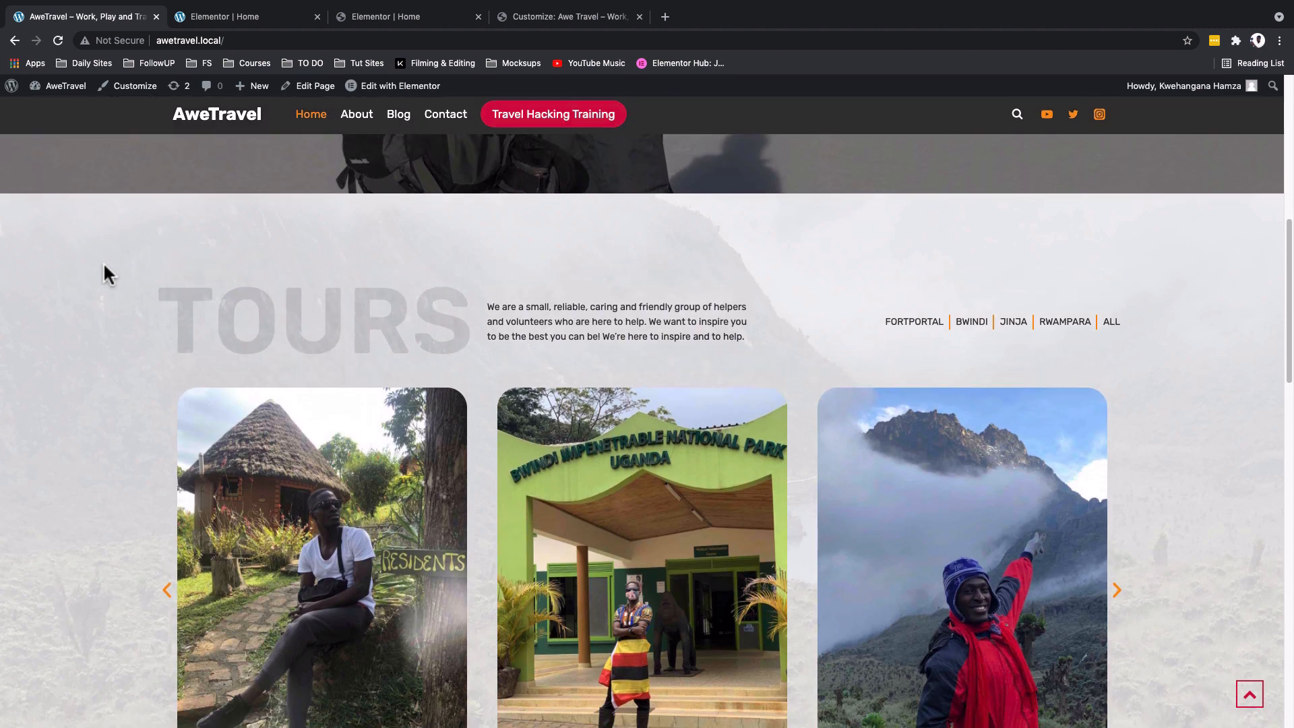
pyautogui.scroll(-2, 103, 262)
pyautogui.scroll(2, 103, 270)
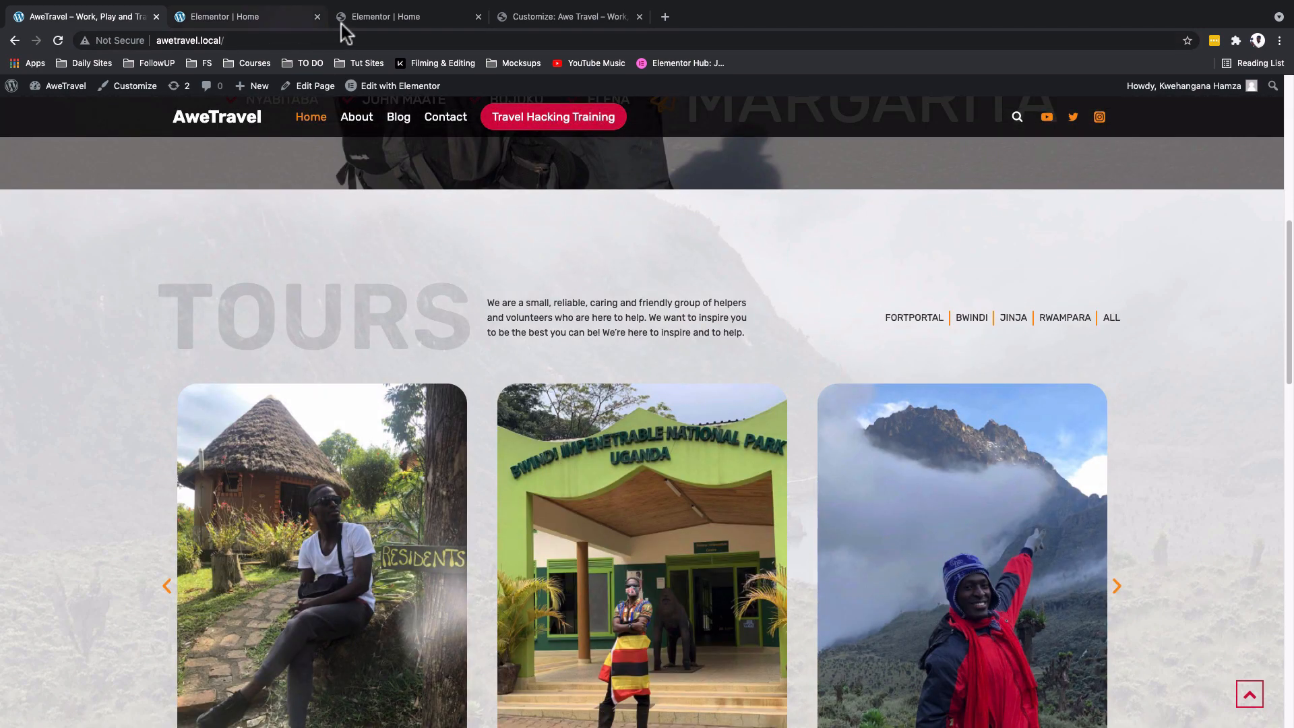
pyautogui.click(390, 21)
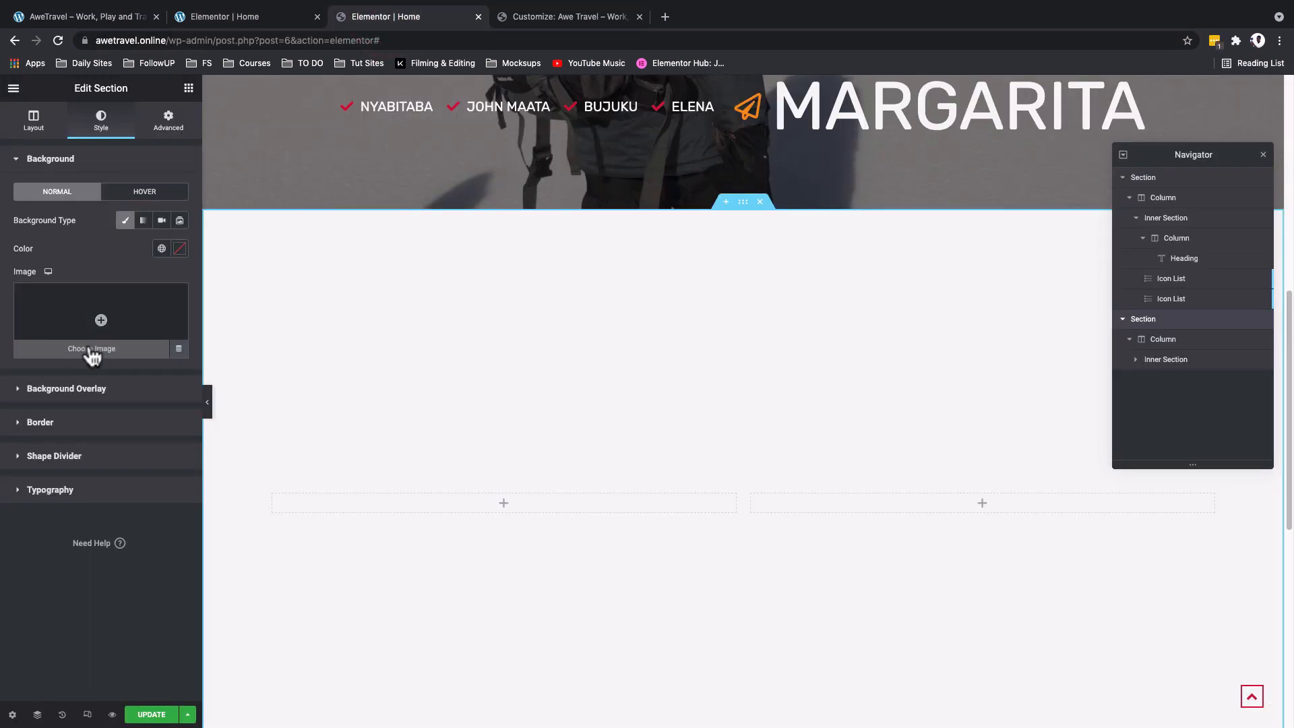
pyautogui.click(91, 349)
pyautogui.click(301, 271)
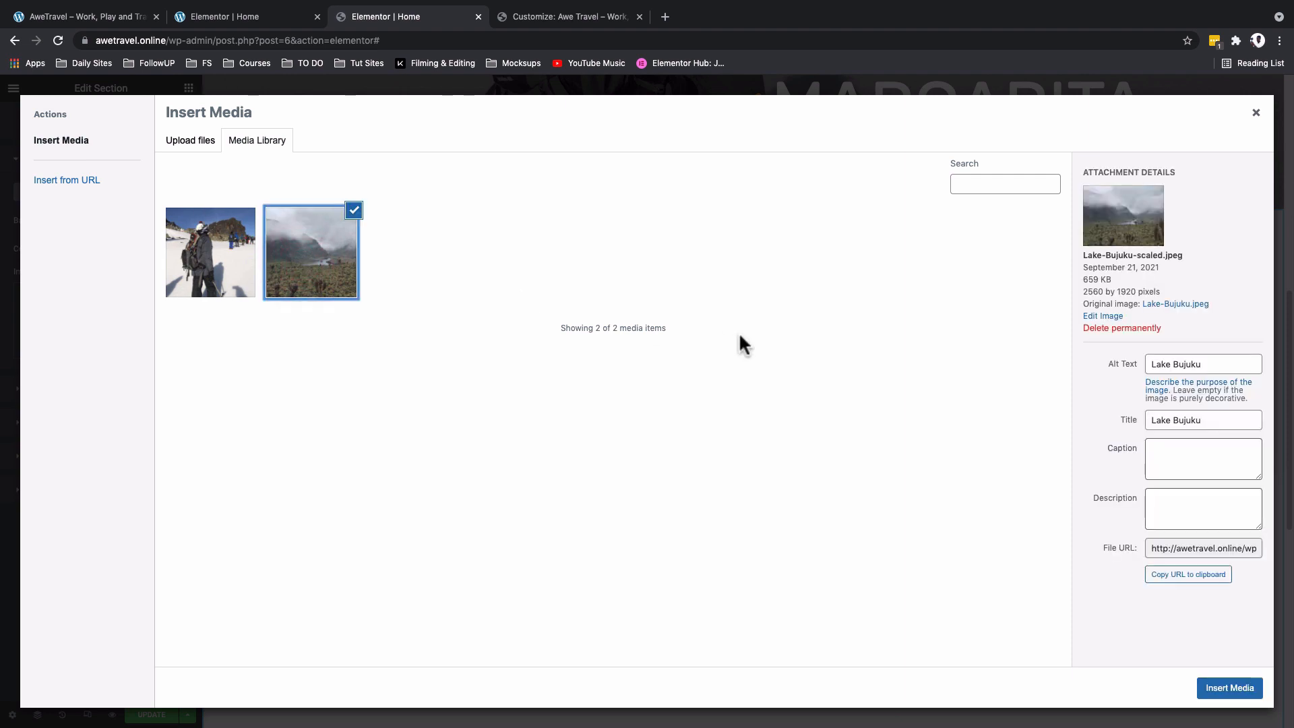
pyautogui.click(1231, 687)
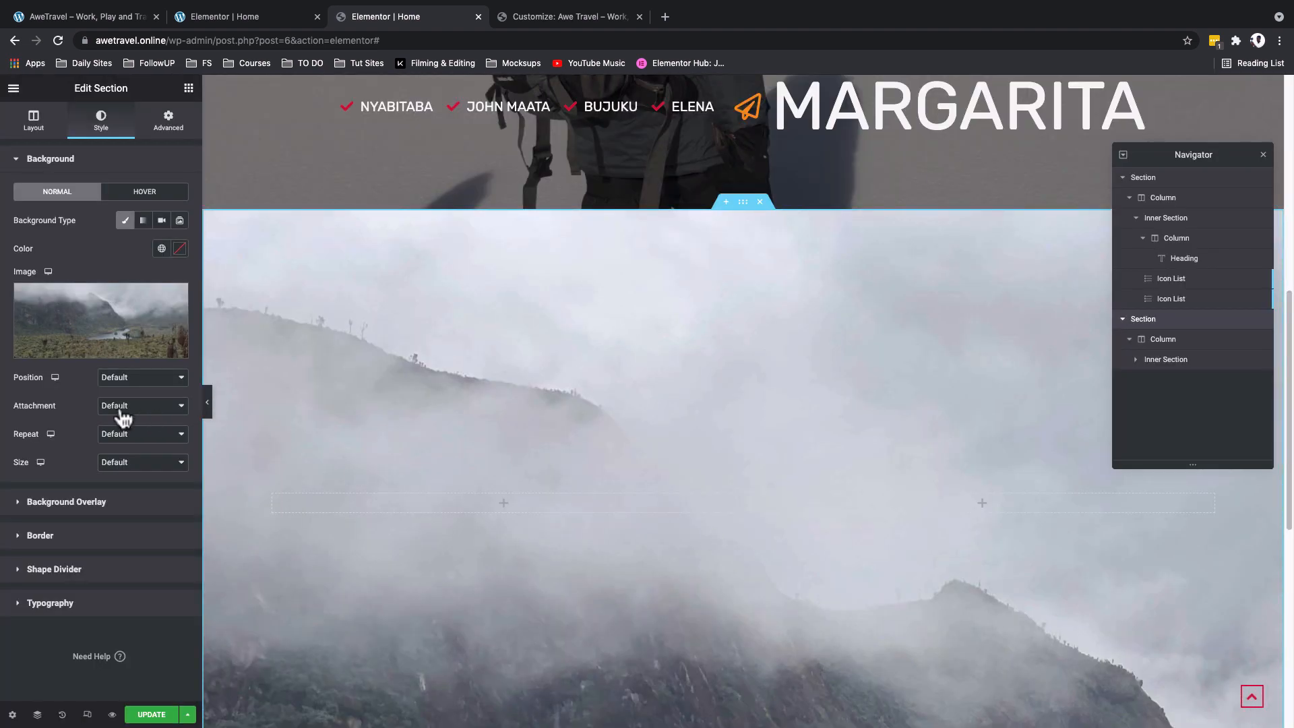
# - Set the background image's size to Cover and its attachment to Fixed, and check the effect on the page
pyautogui.click(127, 461)
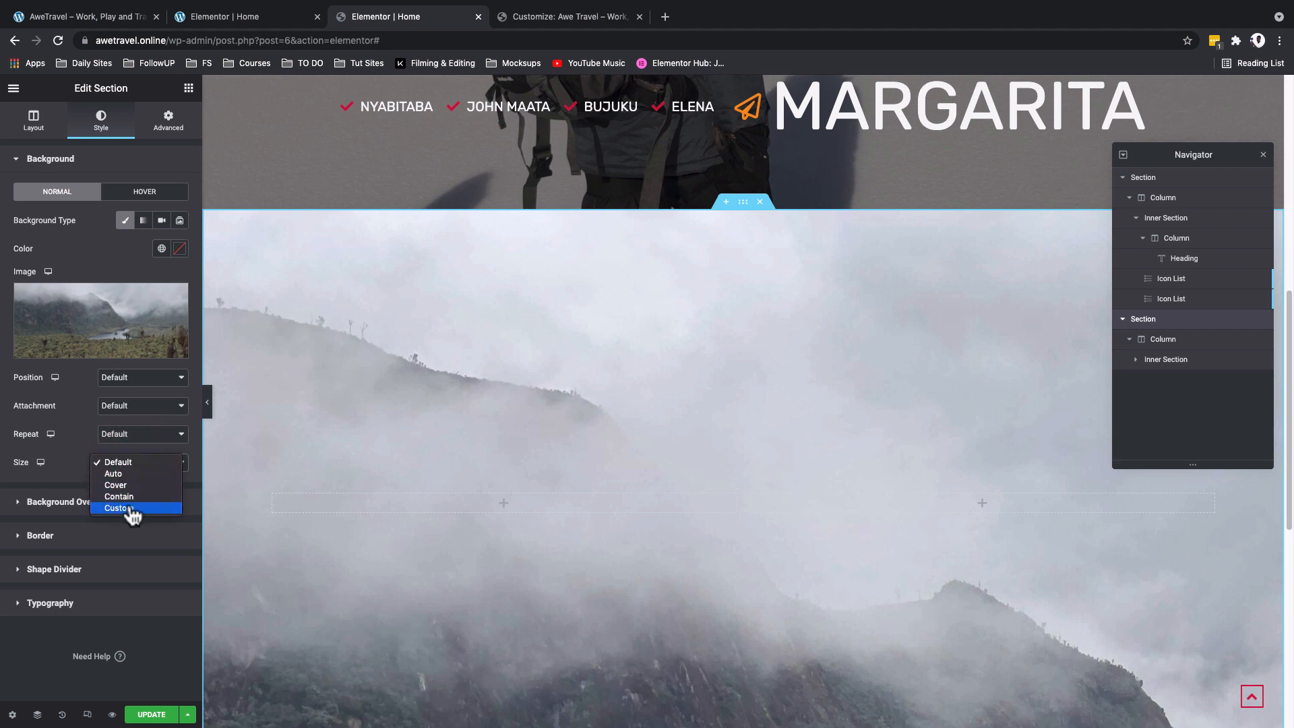
pyautogui.click(128, 485)
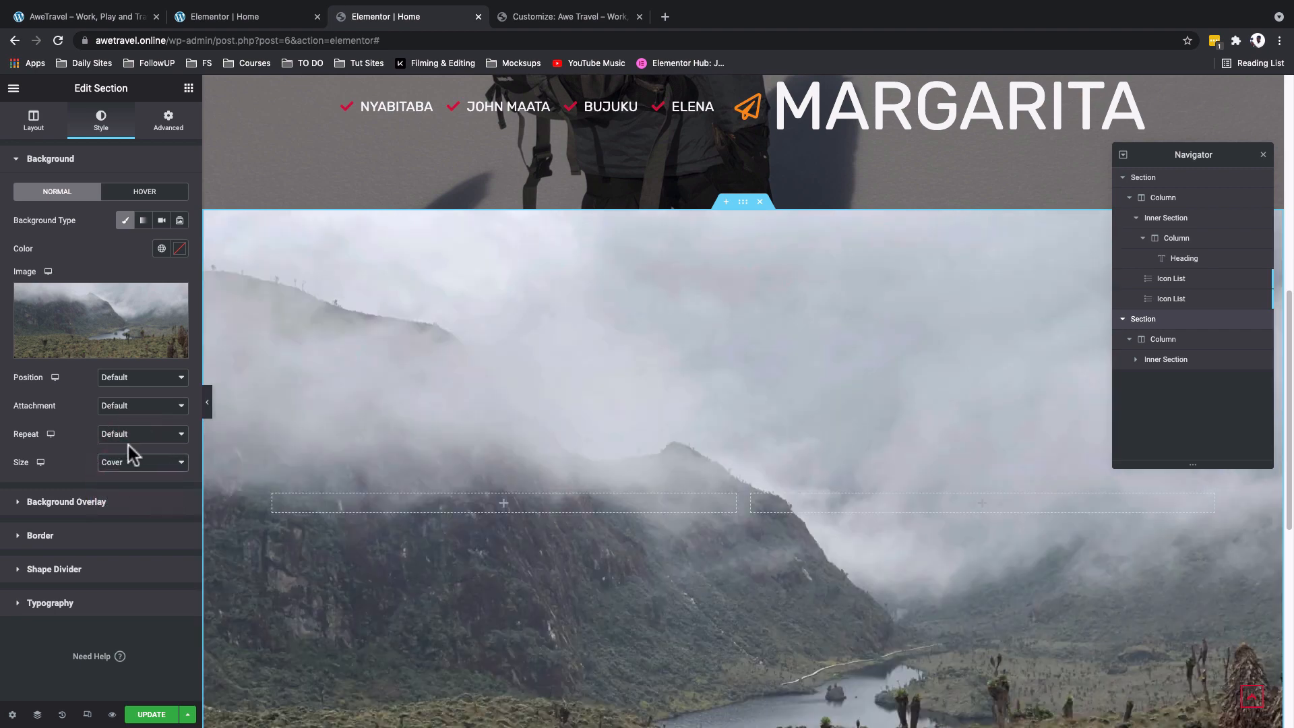
pyautogui.click(128, 410)
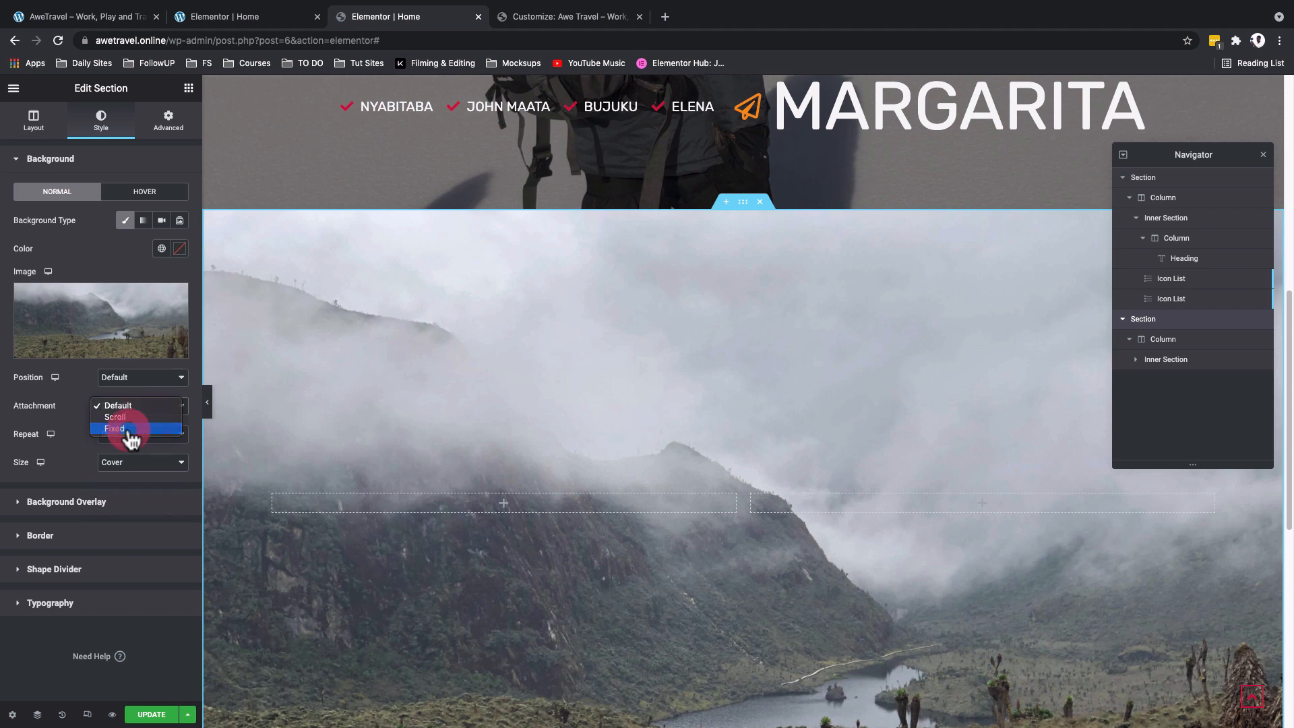
pyautogui.click(128, 430)
pyautogui.scroll(-1, 367, 512)
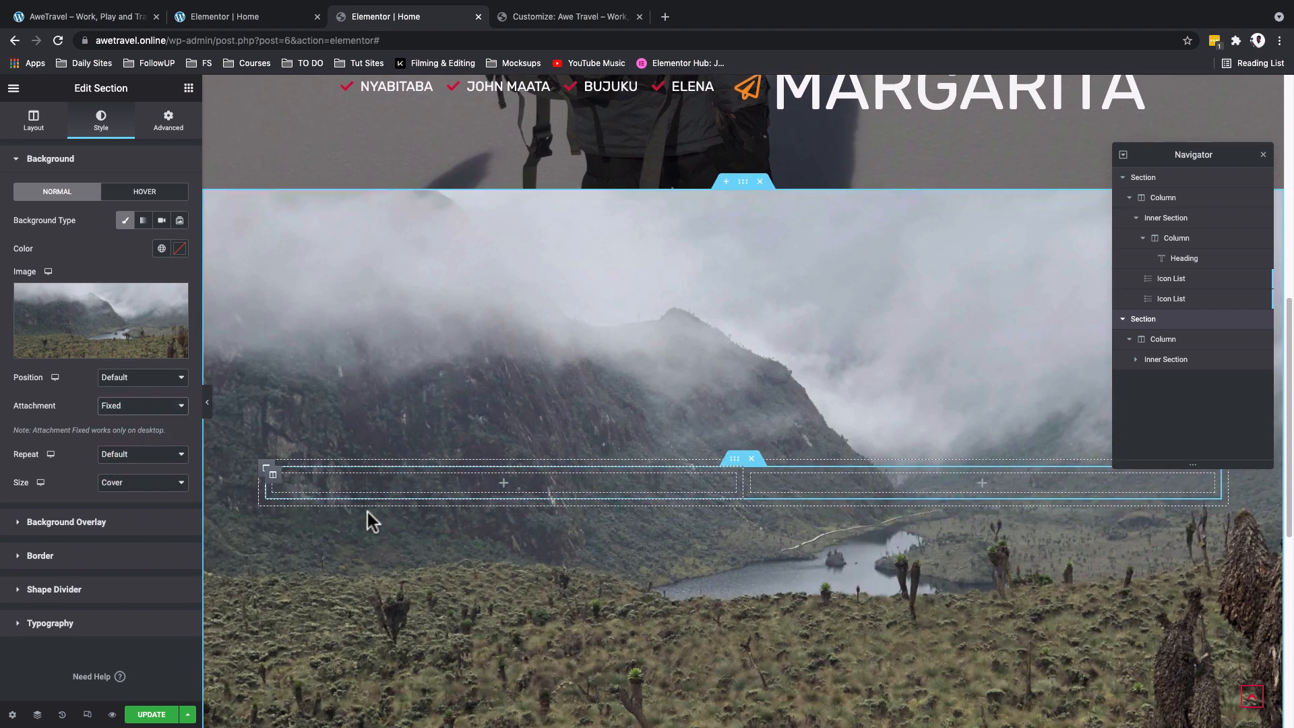
pyautogui.scroll(-1, 367, 513)
pyautogui.scroll(3, 366, 512)
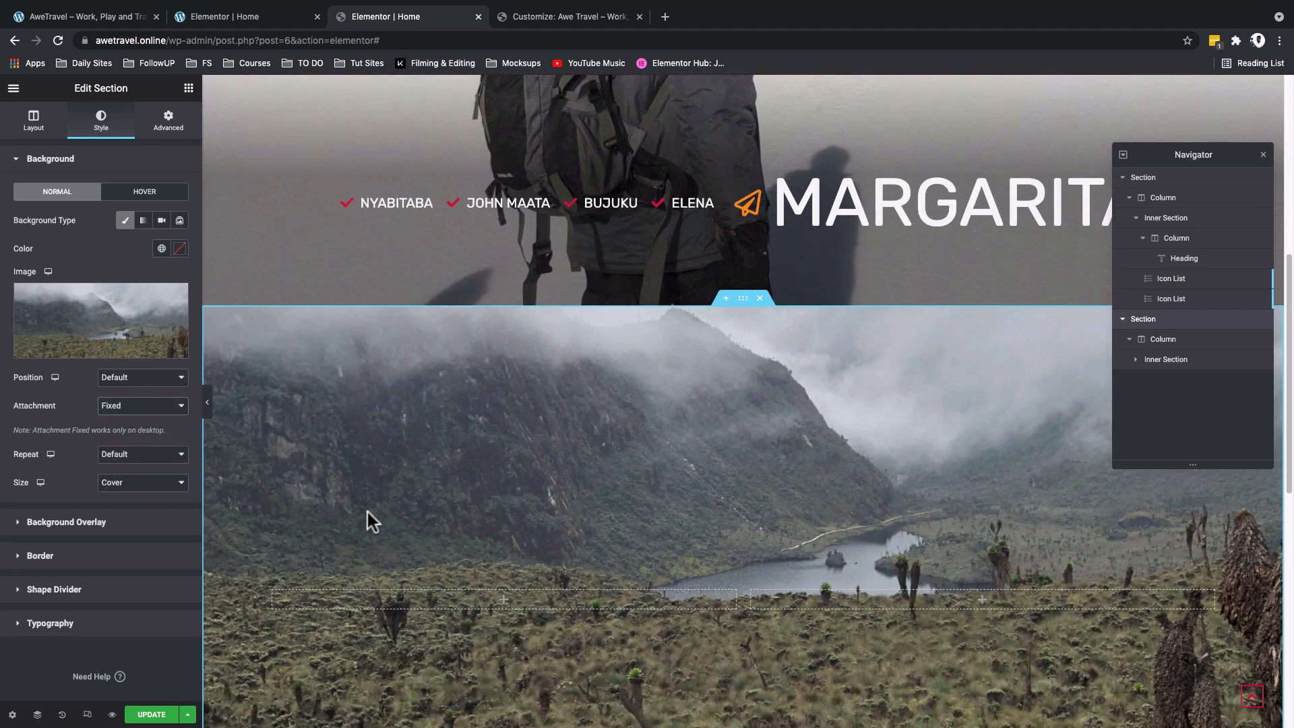
pyautogui.scroll(-1, 366, 512)
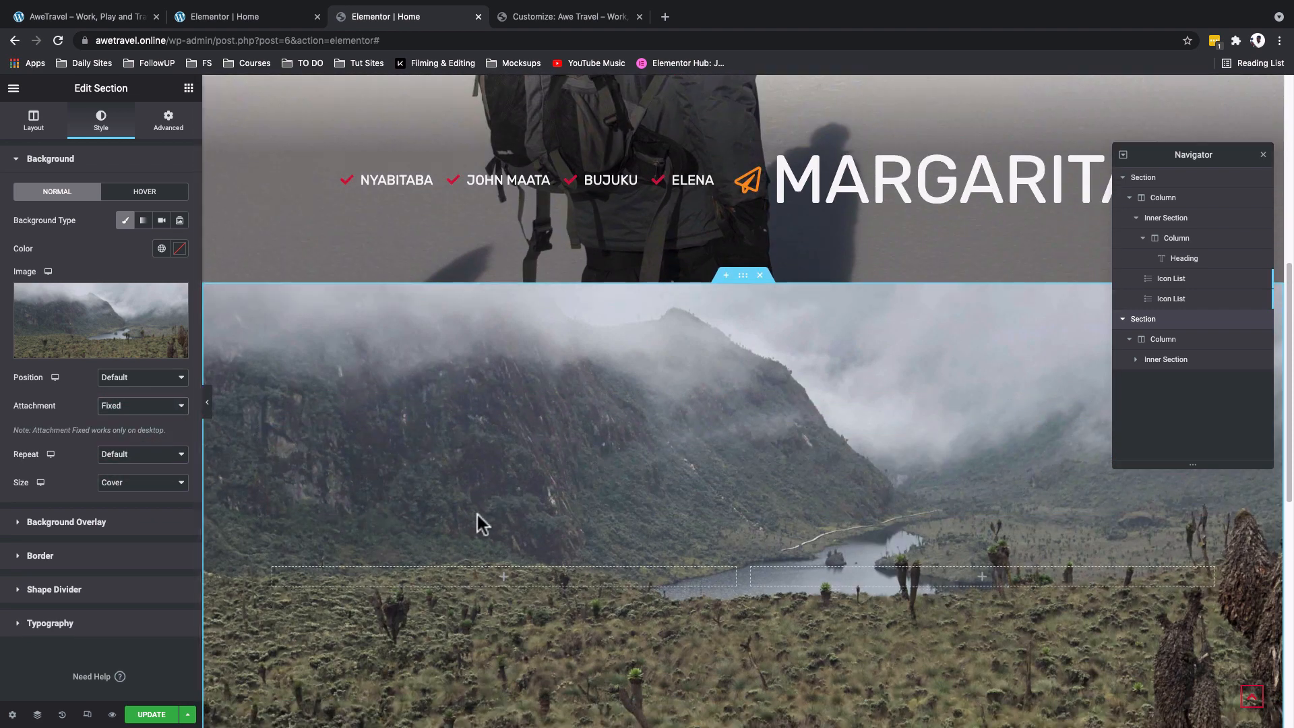
# - Add a classic background overlay to the section using the white global color
pyautogui.click(82, 522)
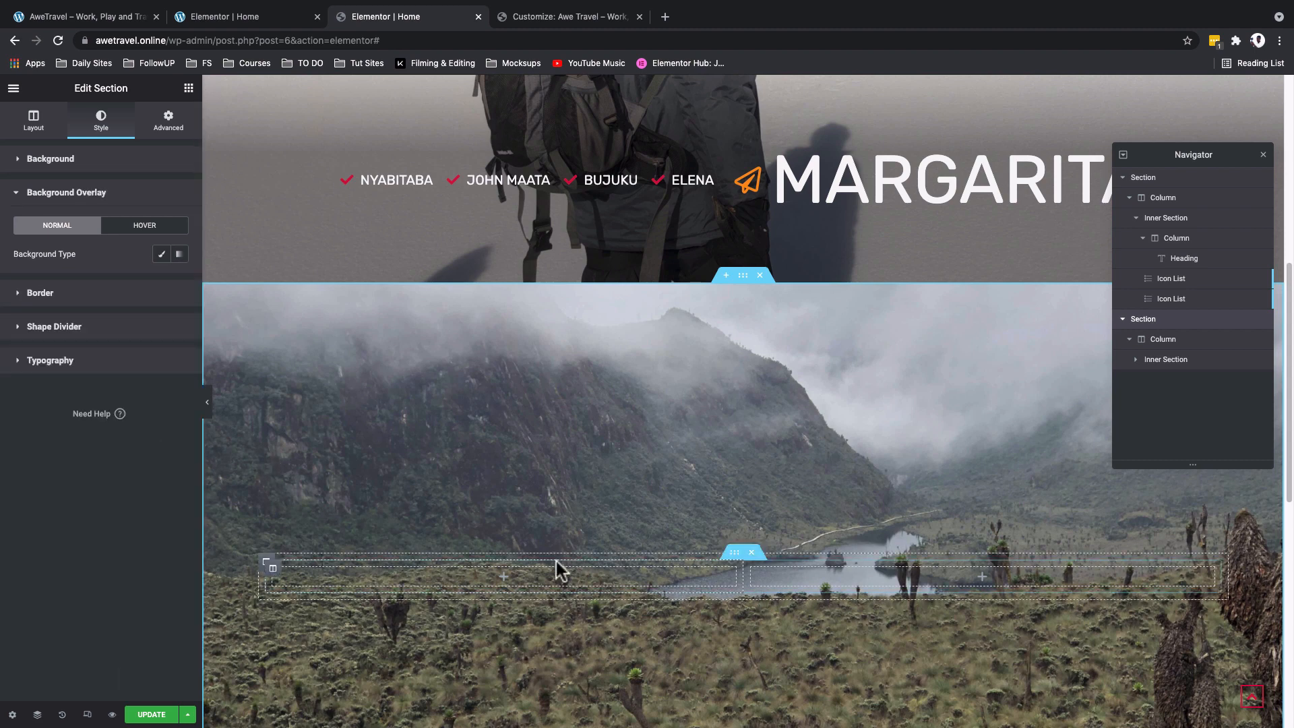
pyautogui.click(166, 255)
pyautogui.click(161, 283)
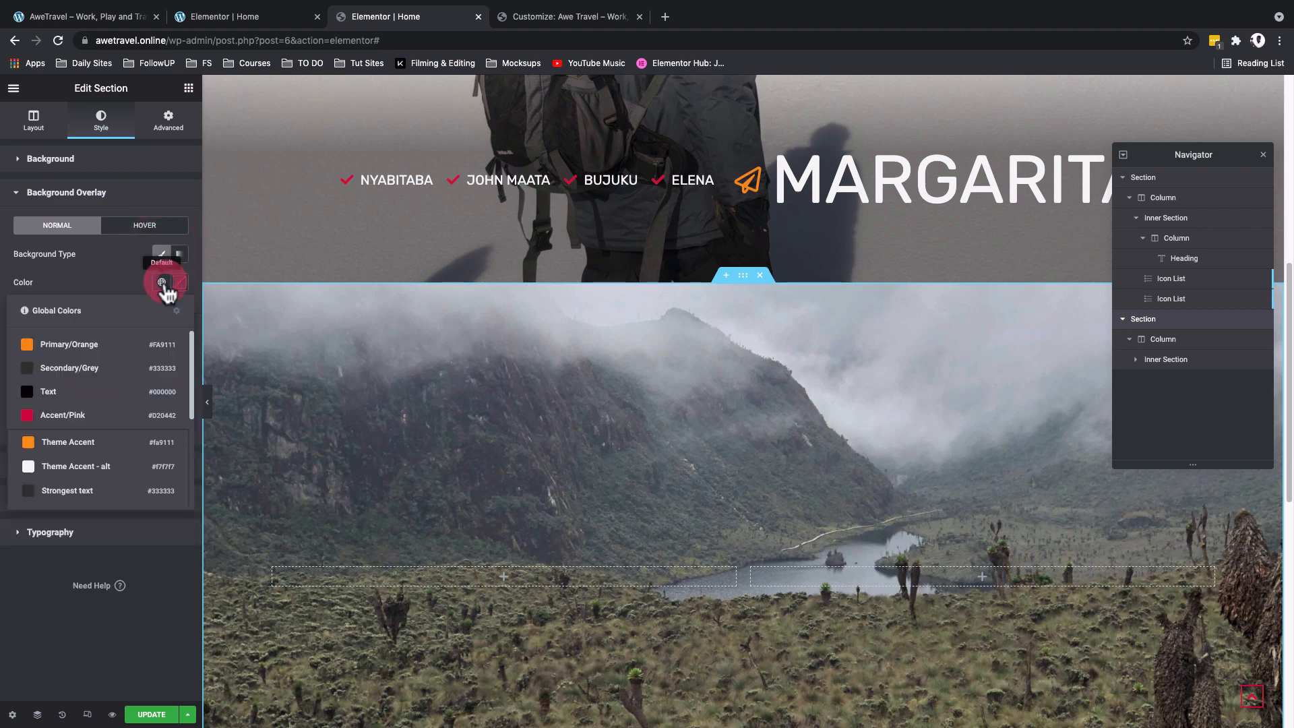
pyautogui.scroll(-5, 78, 457)
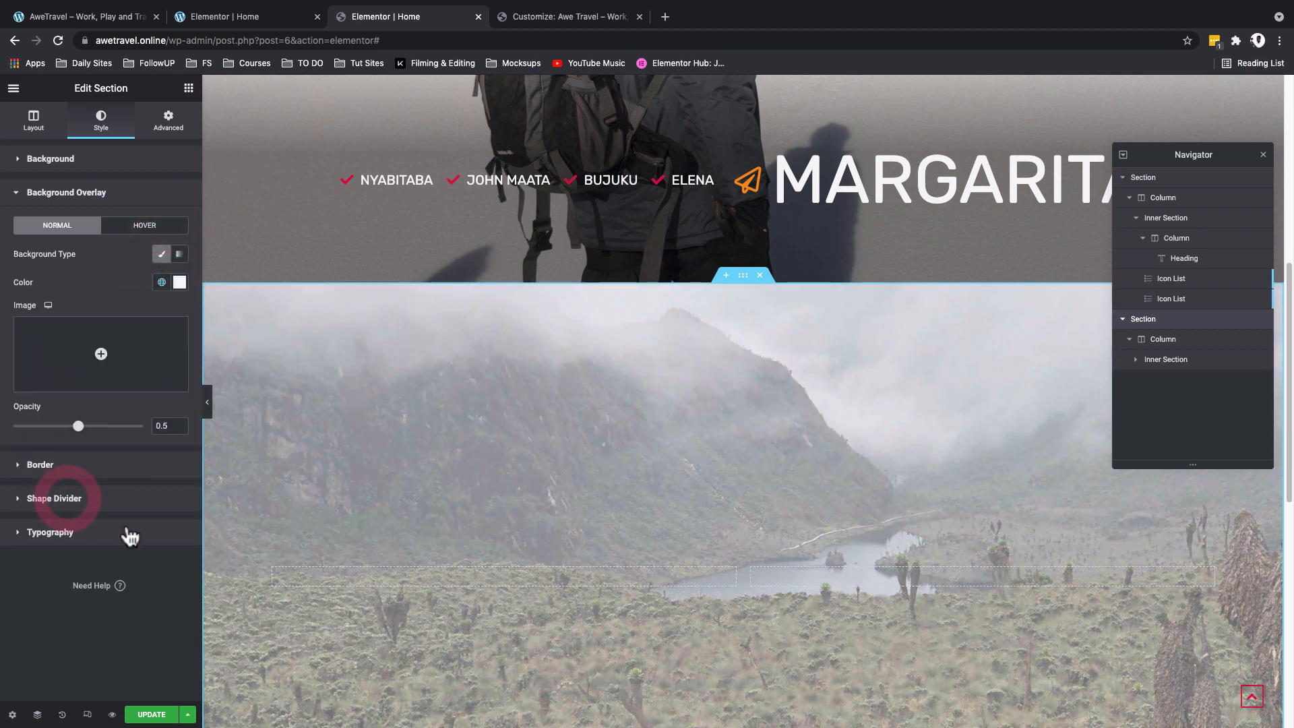
pyautogui.click(67, 496)
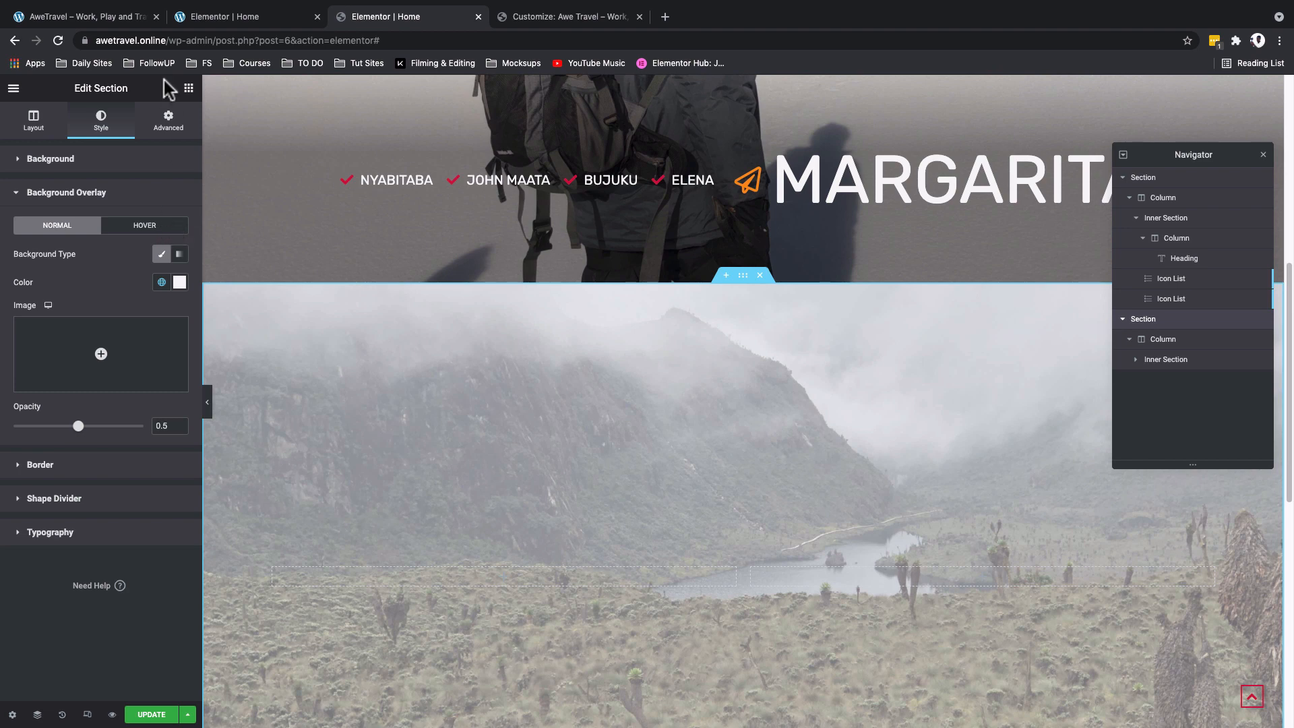
# - Add a Heading widget to the first column of the inner section
pyautogui.click(189, 90)
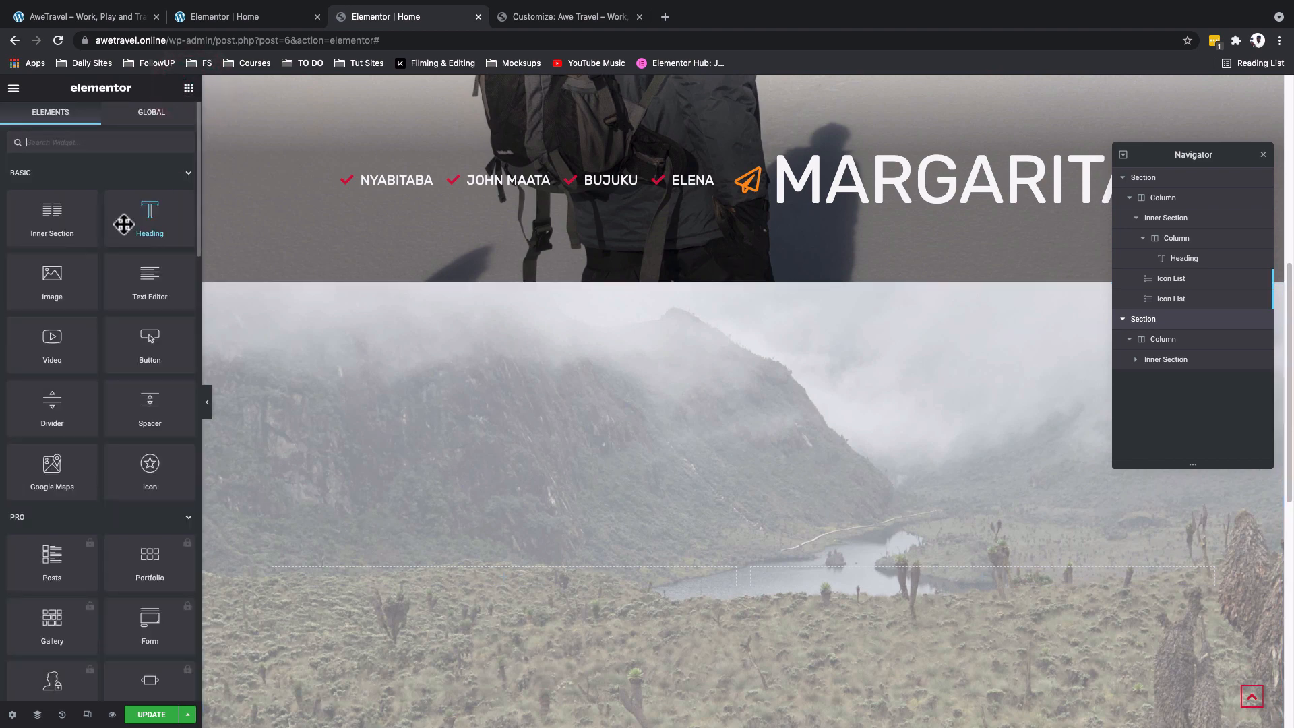
pyautogui.moveTo(123, 224); pyautogui.dragTo(371, 567)
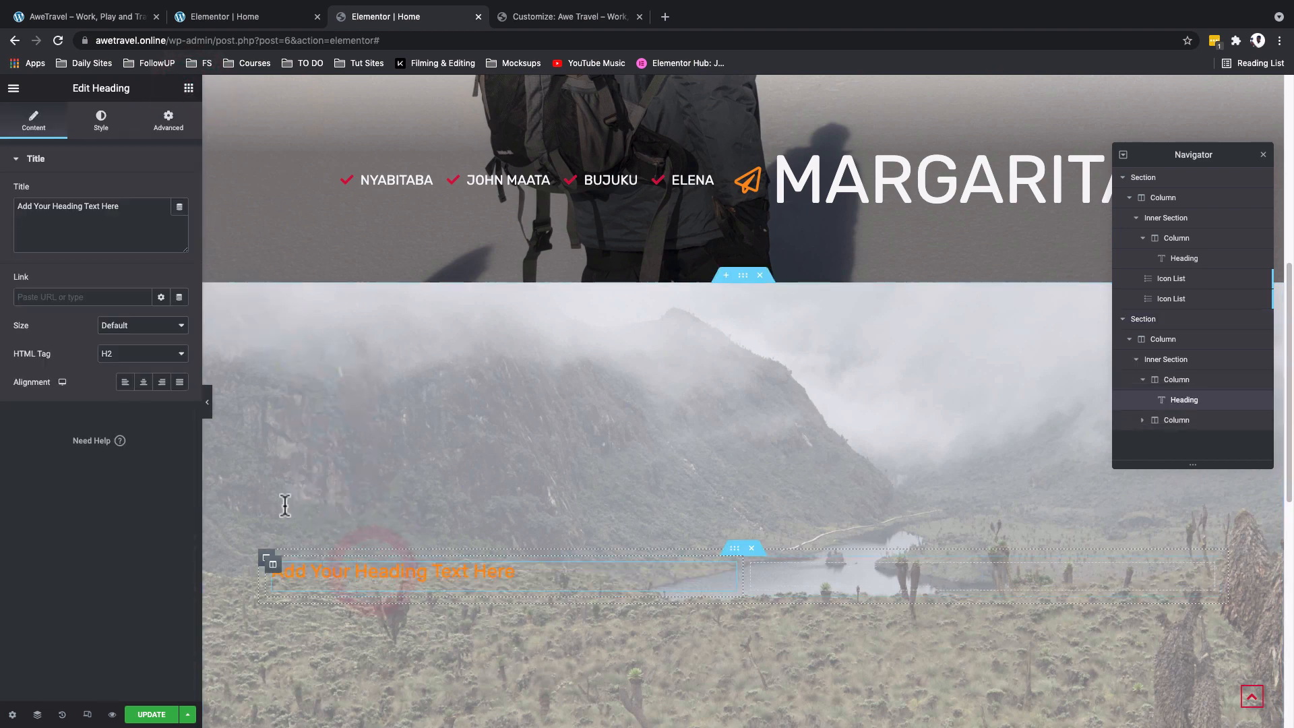
# - Set the heading's title to Tours and its text color to the Off white global color
pyautogui.tripleClick(60, 206)
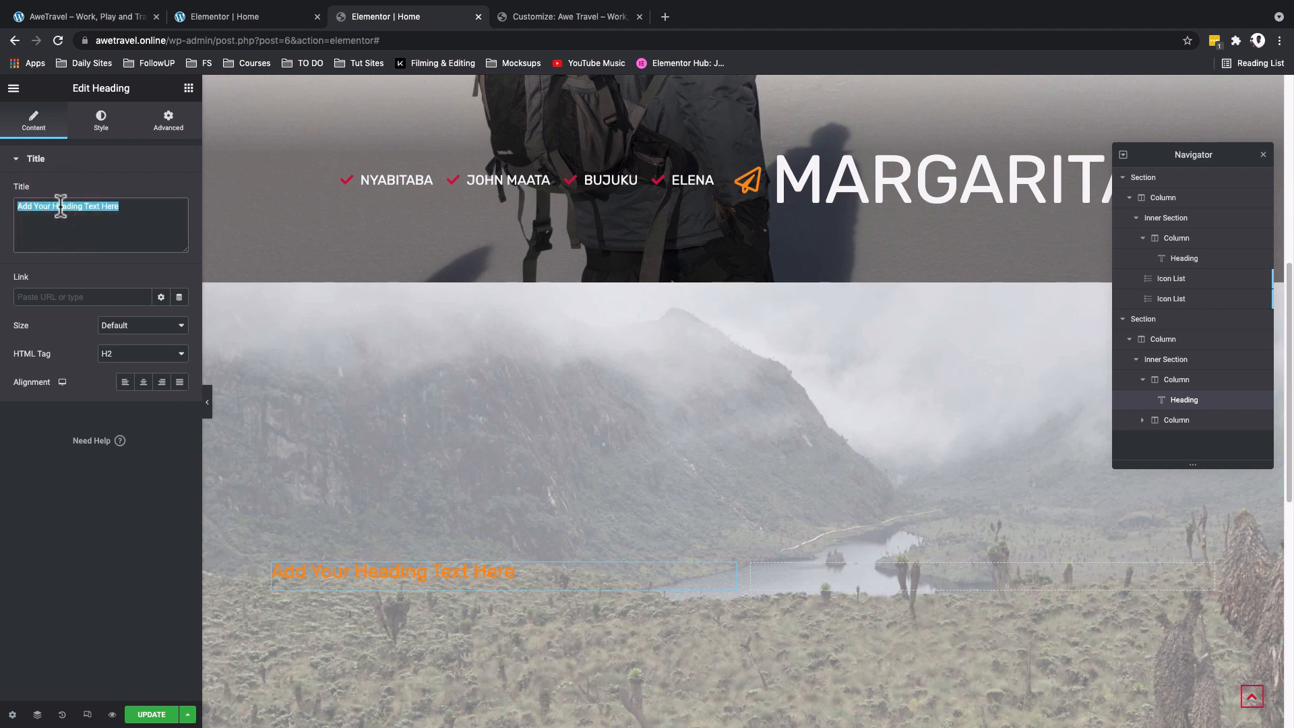
pyautogui.write('Tours')
pyautogui.click(102, 126)
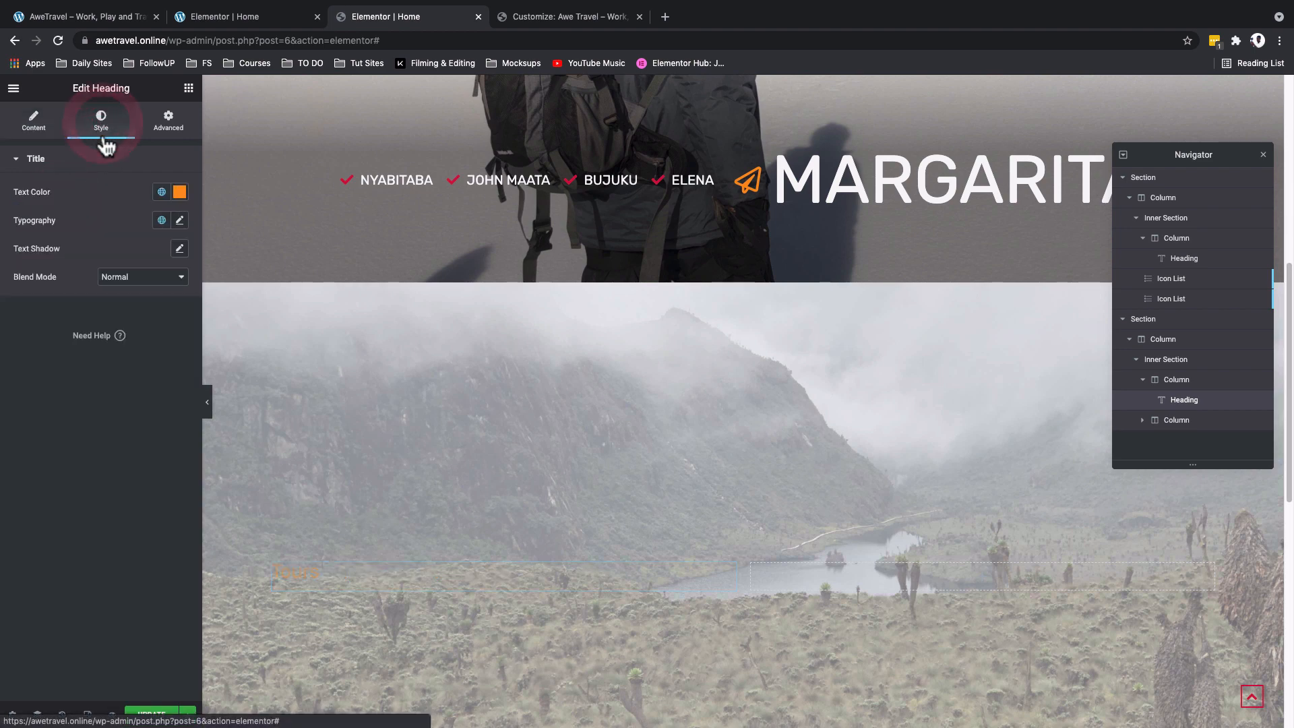
pyautogui.click(162, 194)
pyautogui.scroll(-5, 151, 332)
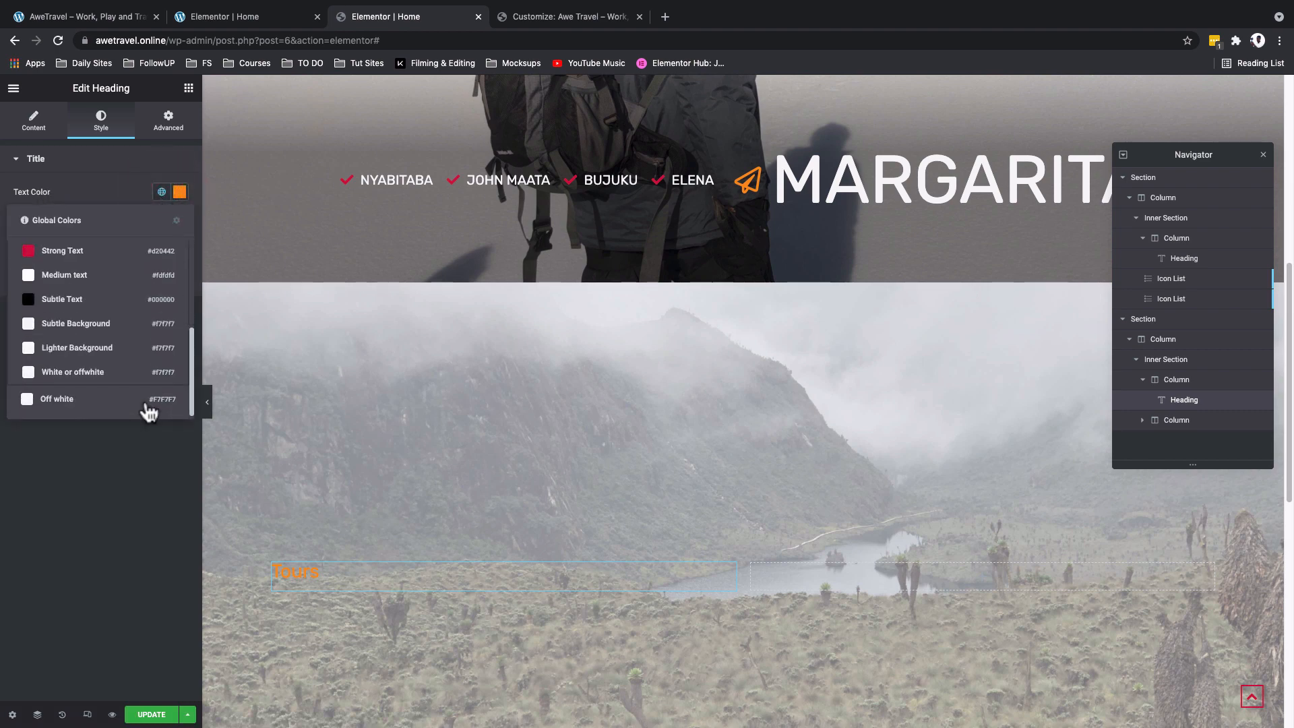
pyautogui.click(147, 404)
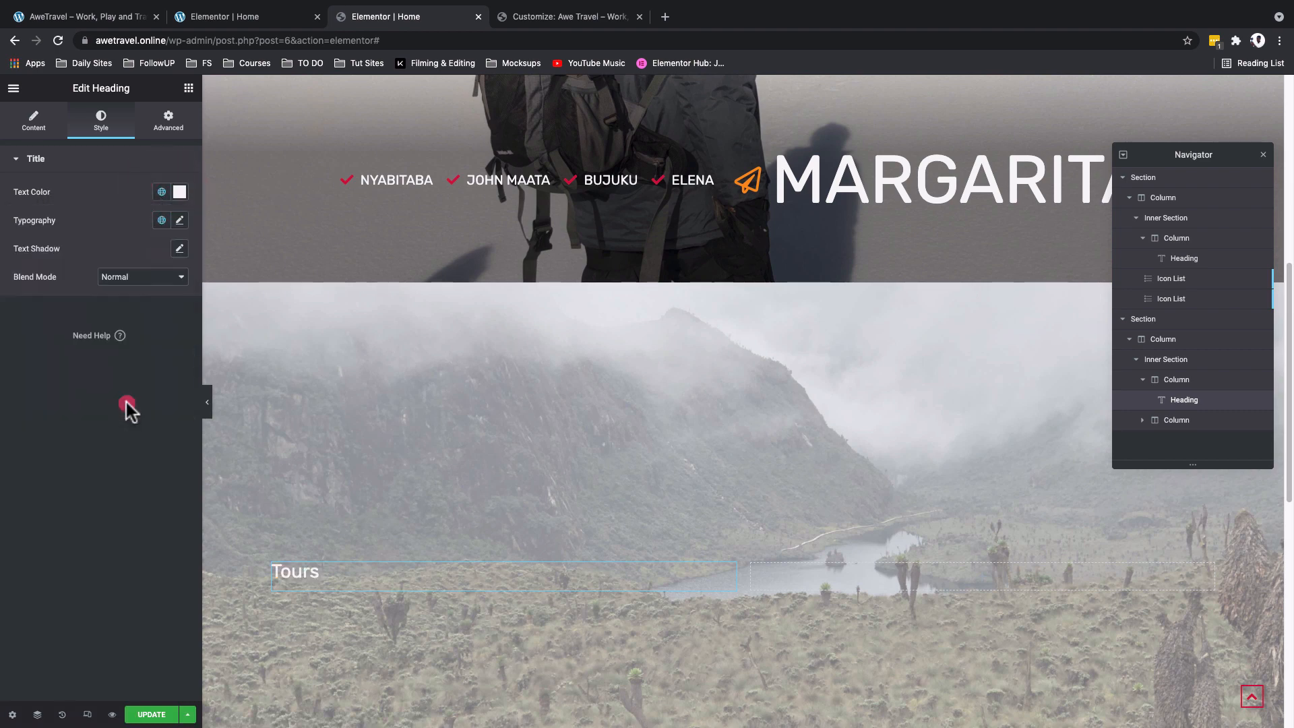
# - Set the Tours heading's blend mode to Overlay and its font size to 168 px
pyautogui.click(115, 278)
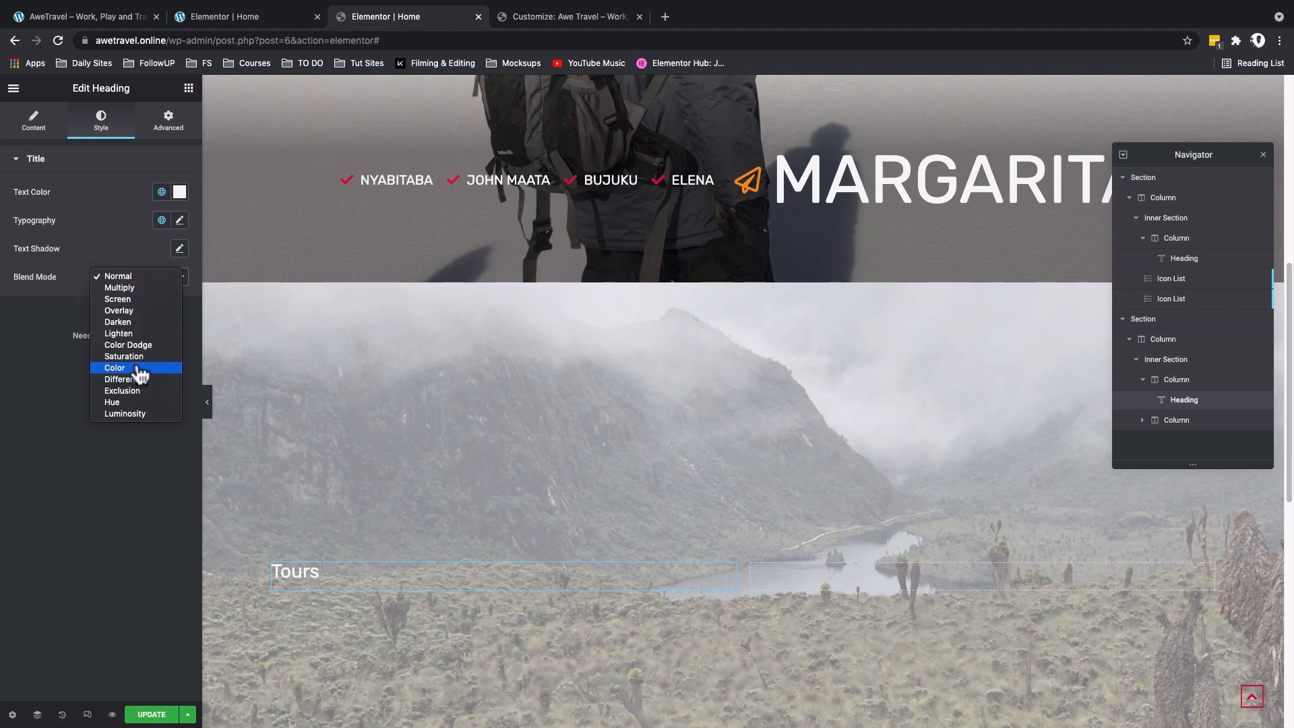
pyautogui.click(128, 309)
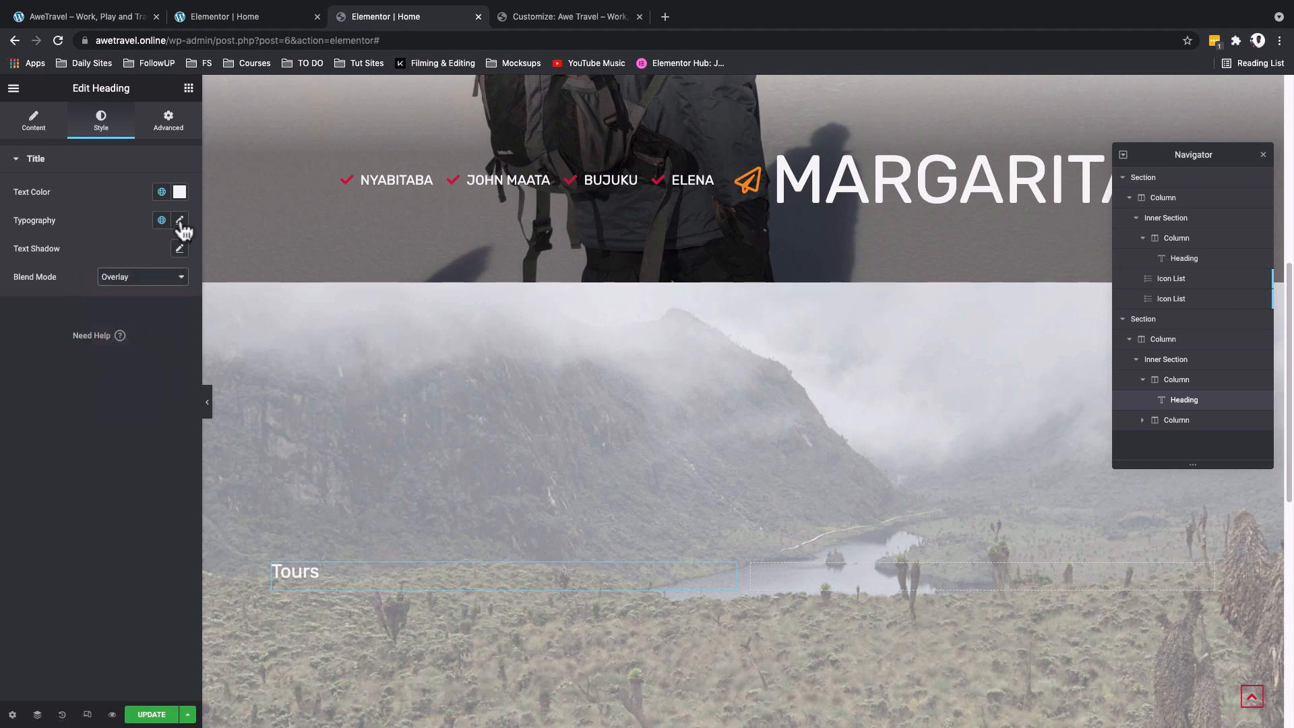
pyautogui.click(179, 220)
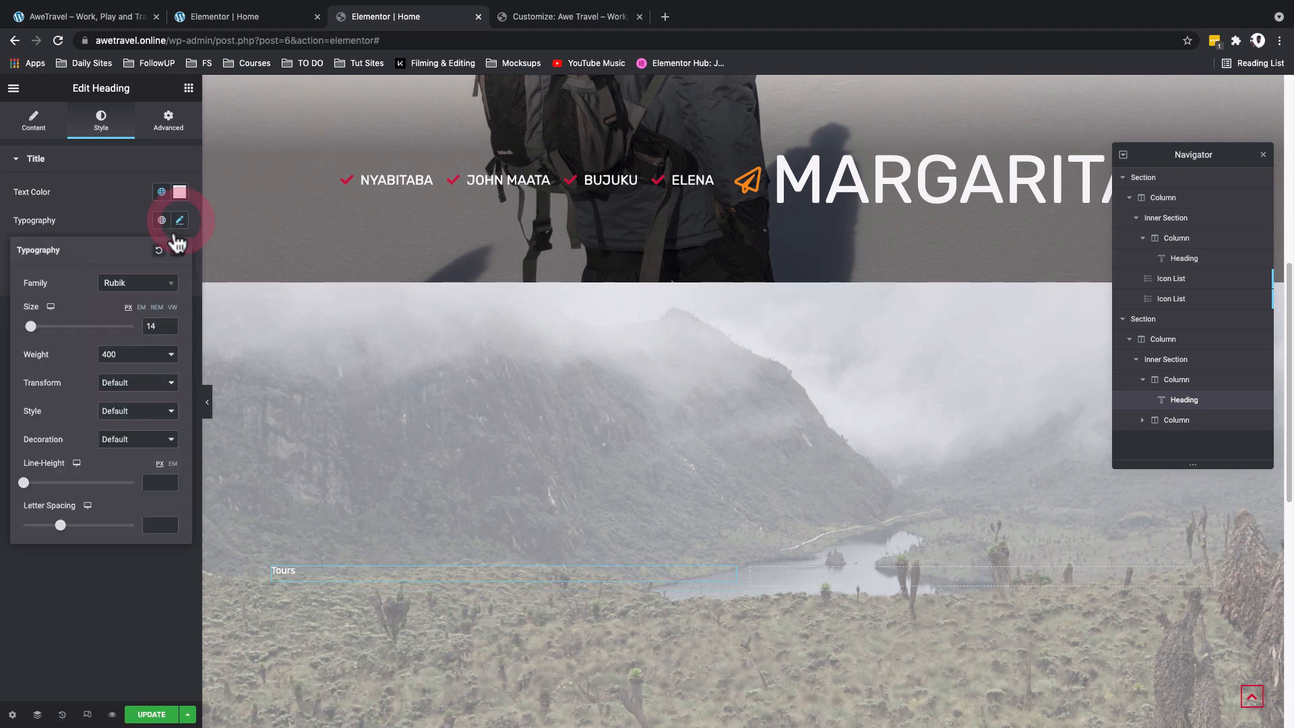
pyautogui.doubleClick(153, 327)
pyautogui.write('1')
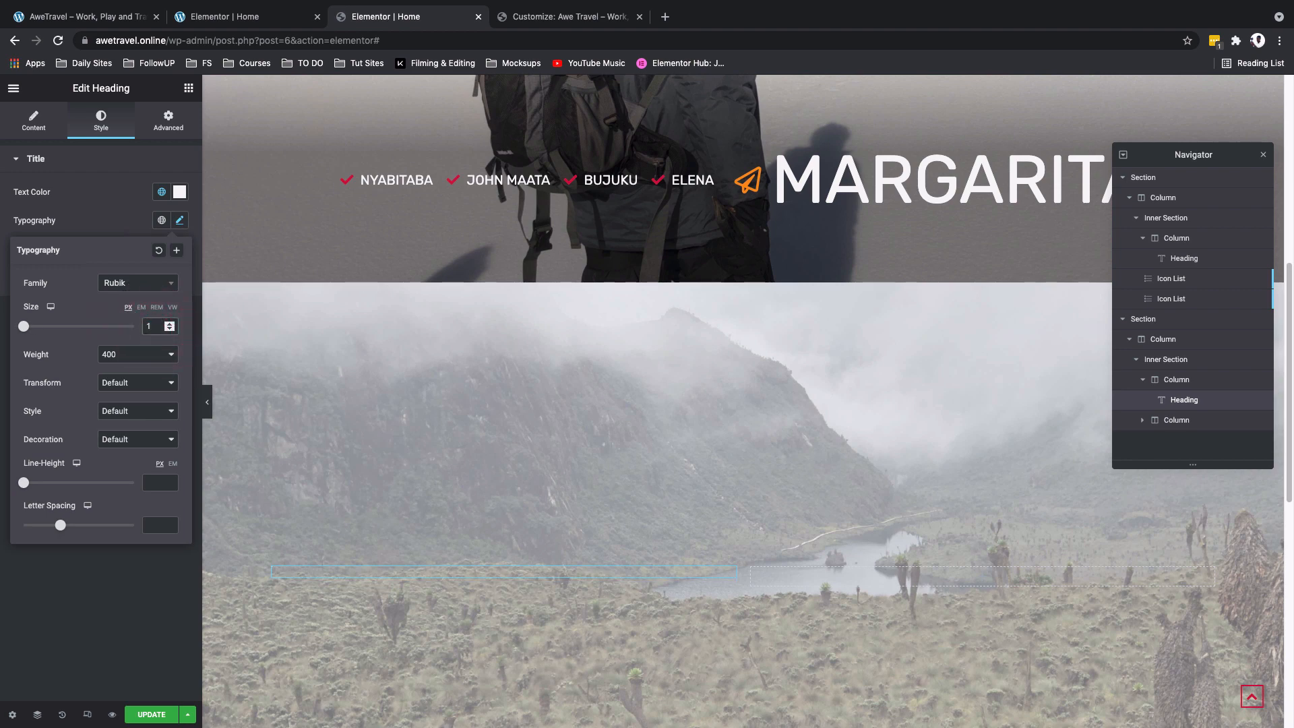
pyautogui.write('68')
# - Set the Tours heading's font weight to 600 and its text transform to Uppercase
pyautogui.click(142, 355)
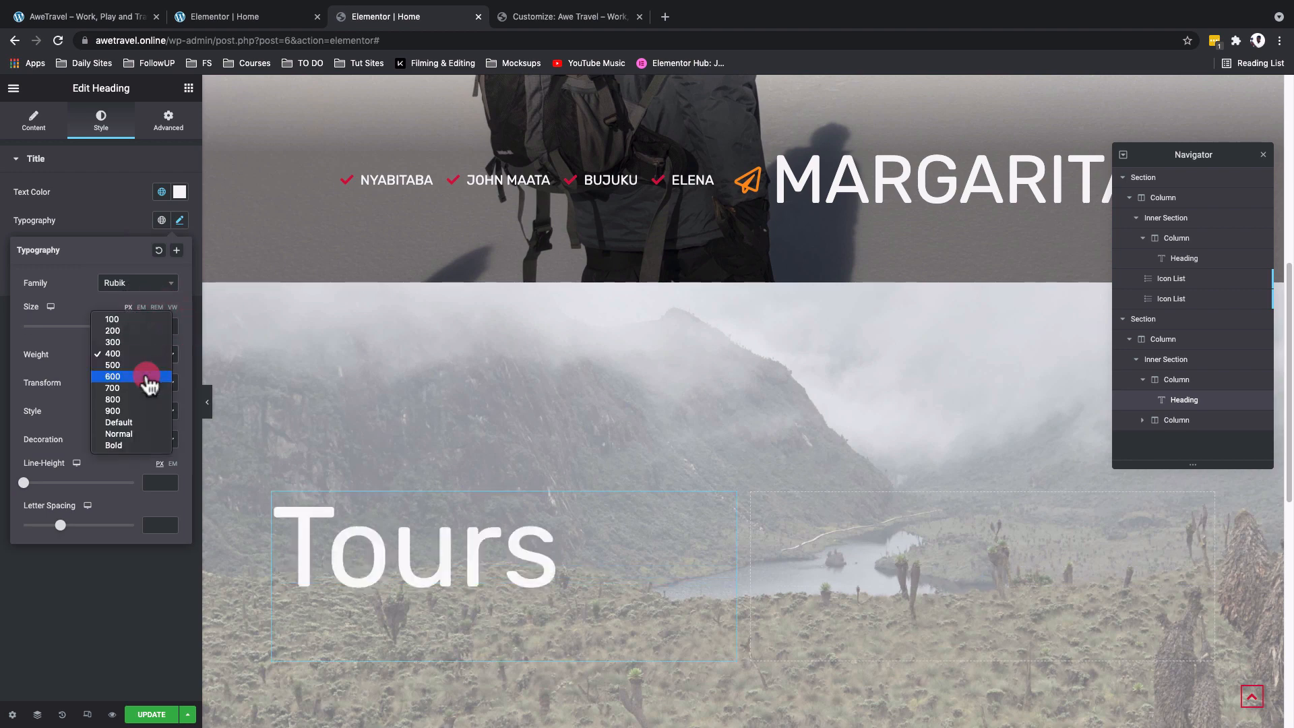
pyautogui.click(147, 377)
pyautogui.click(149, 395)
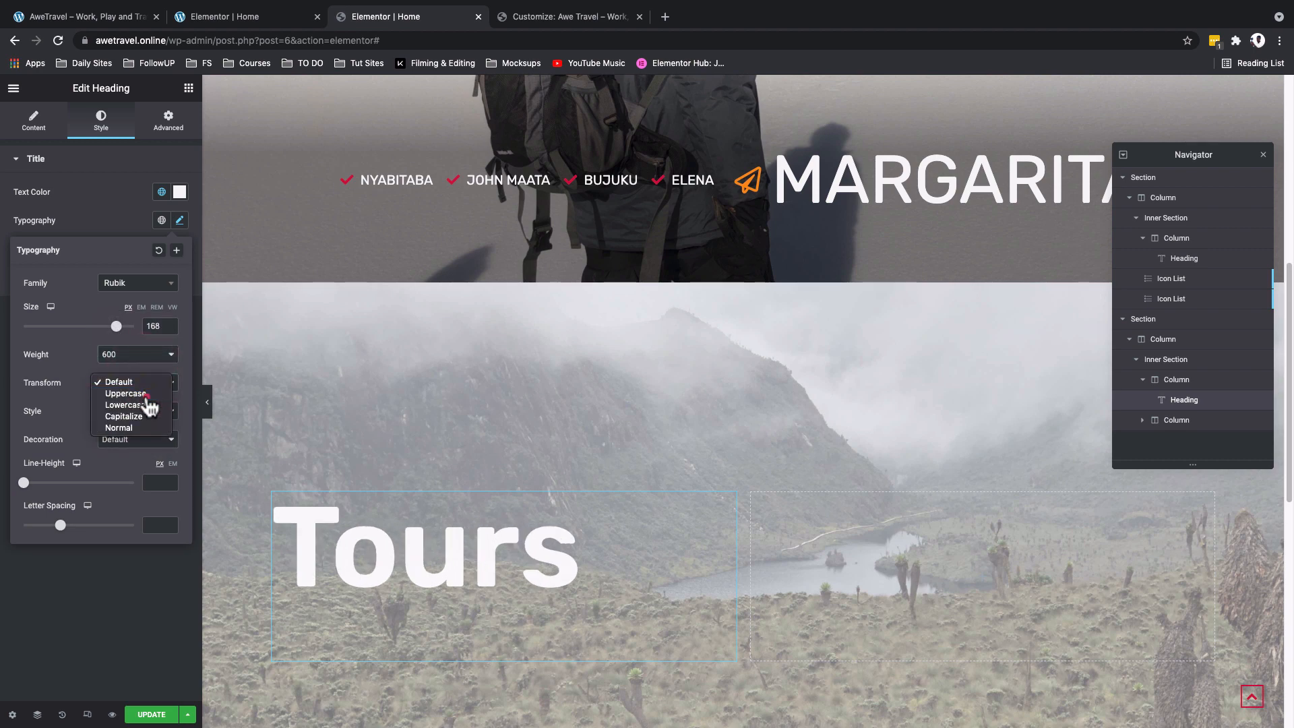
pyautogui.click(147, 395)
pyautogui.scroll(-2, 606, 549)
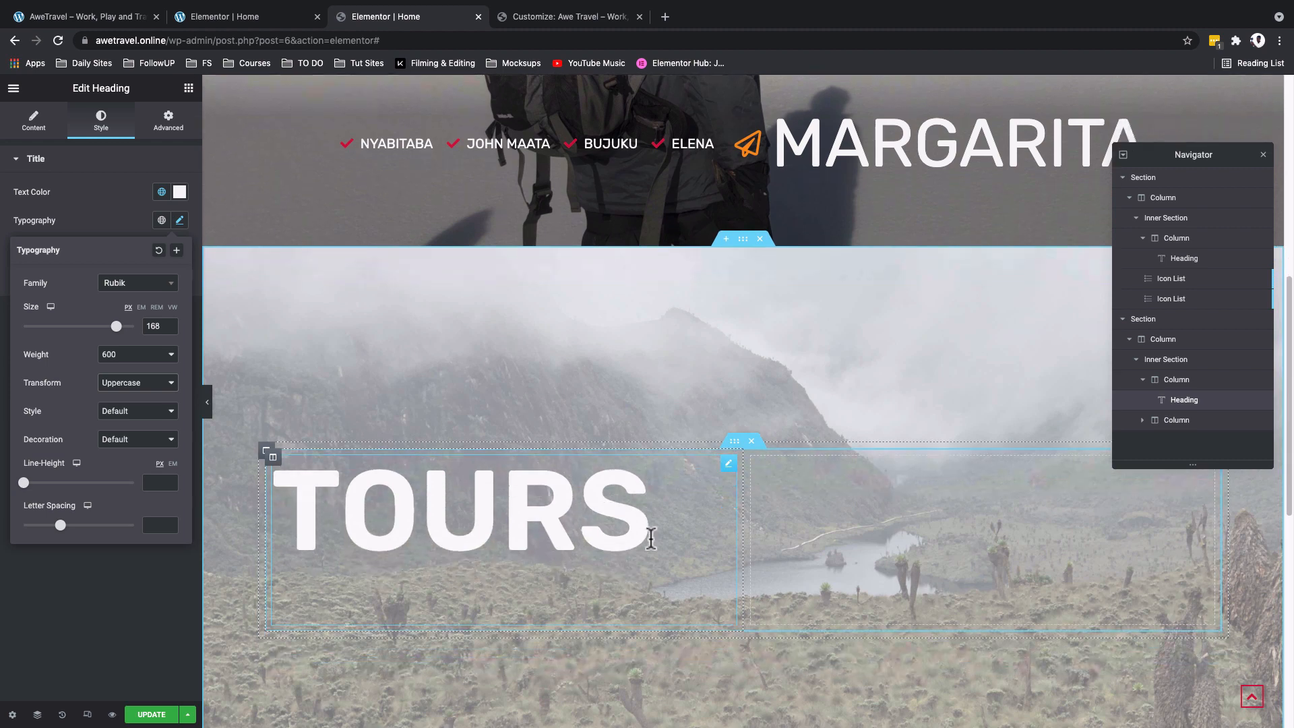
pyautogui.click(433, 261)
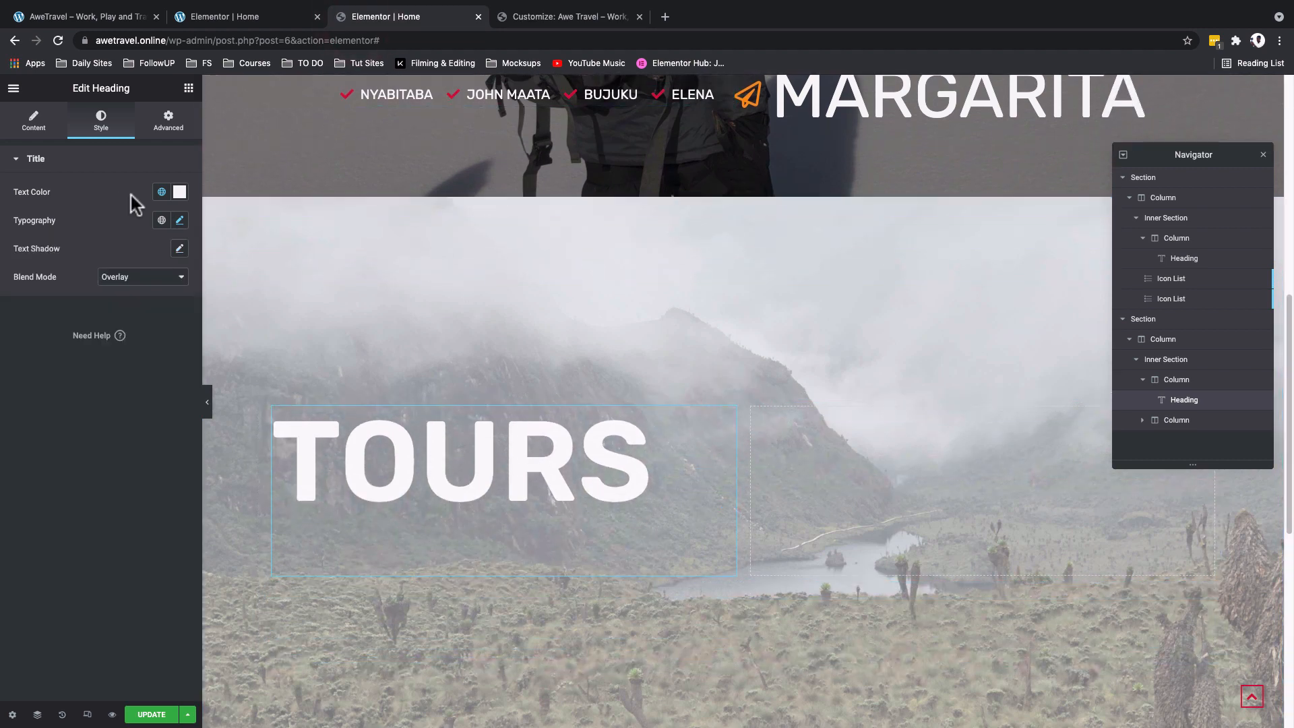
# - Change the Tours heading's text color to the Secondary/Grey global color and check how it blends with the fixed background
pyautogui.click(159, 196)
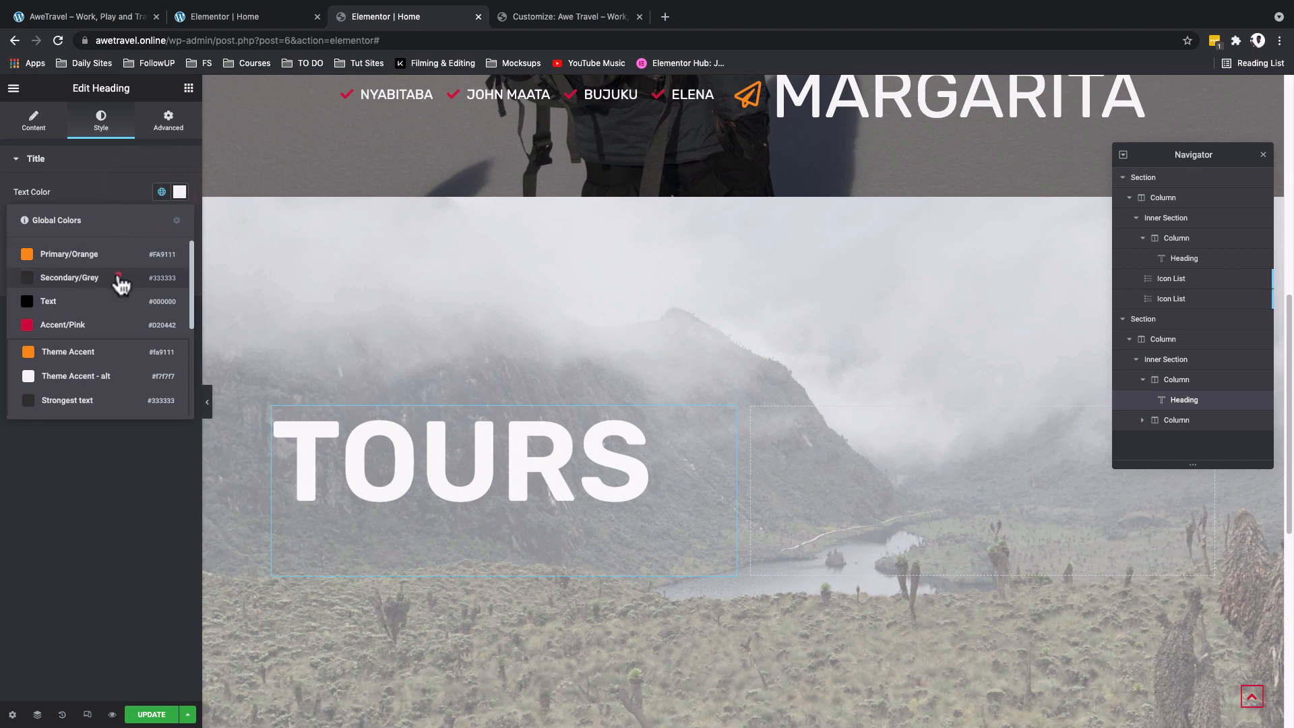
pyautogui.click(118, 282)
pyautogui.scroll(-3, 455, 497)
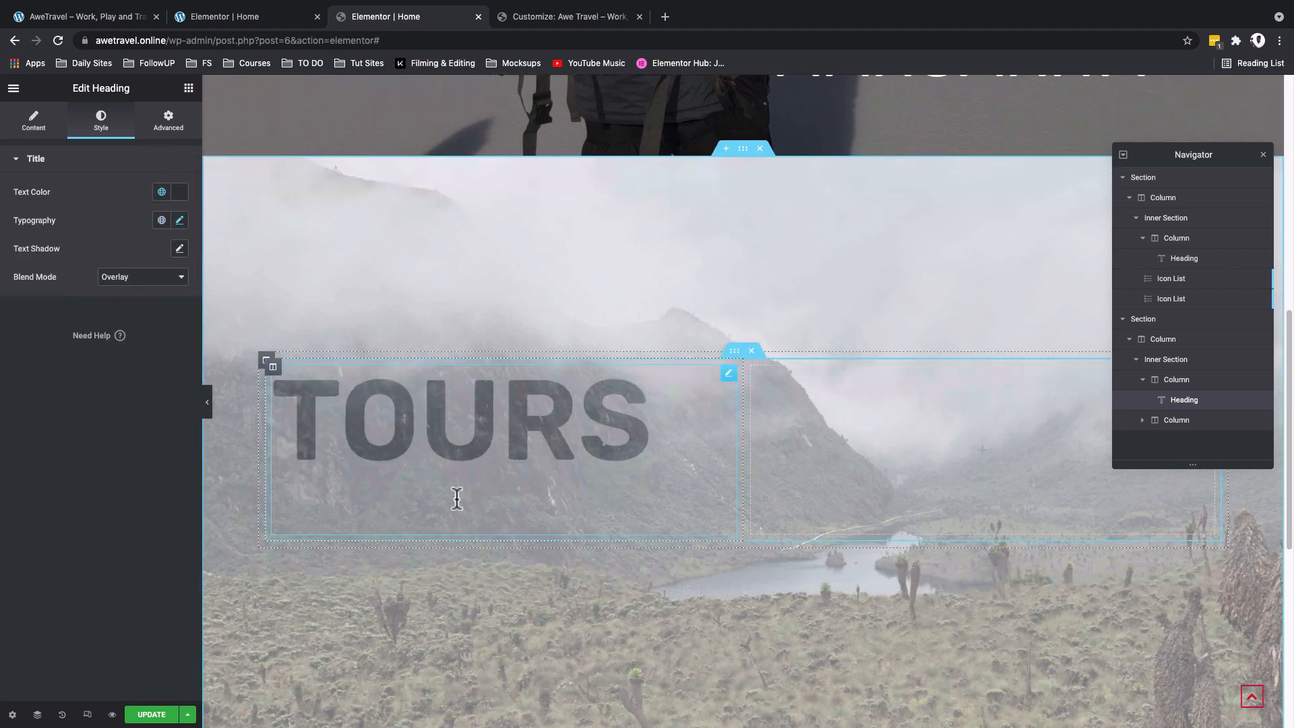
pyautogui.scroll(5, 457, 498)
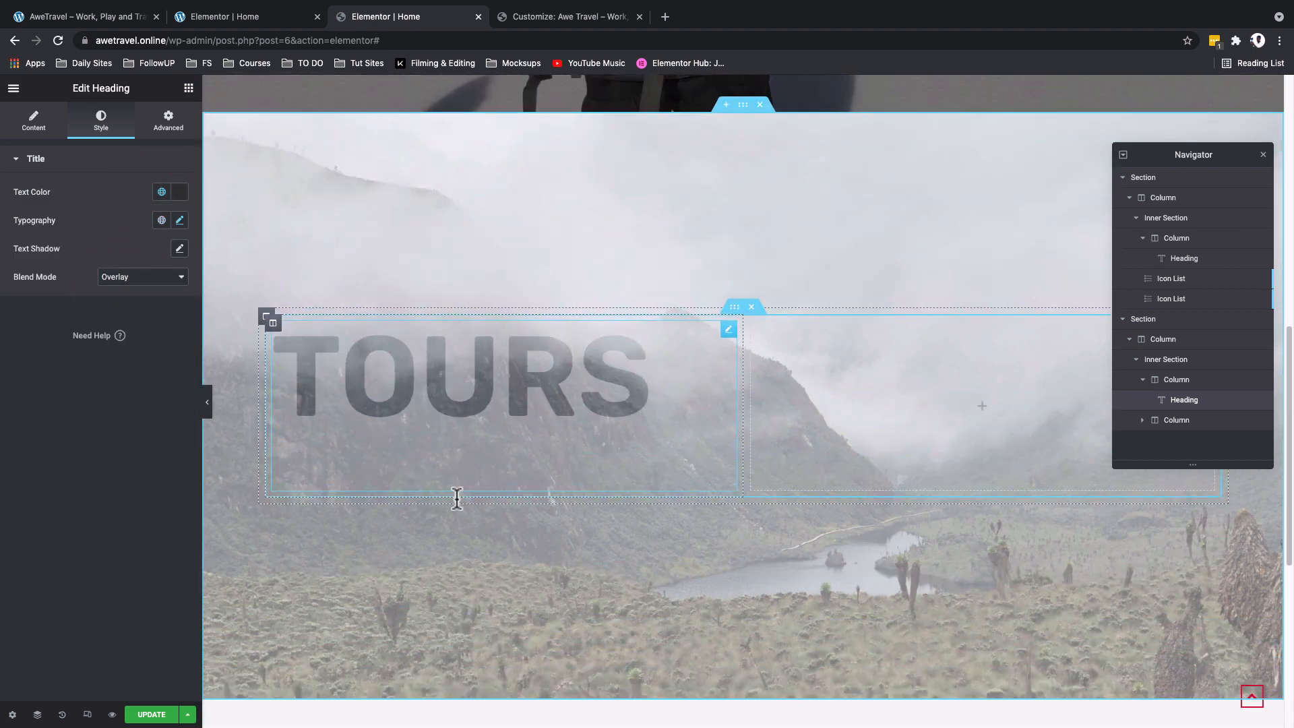
pyautogui.scroll(-5, 457, 499)
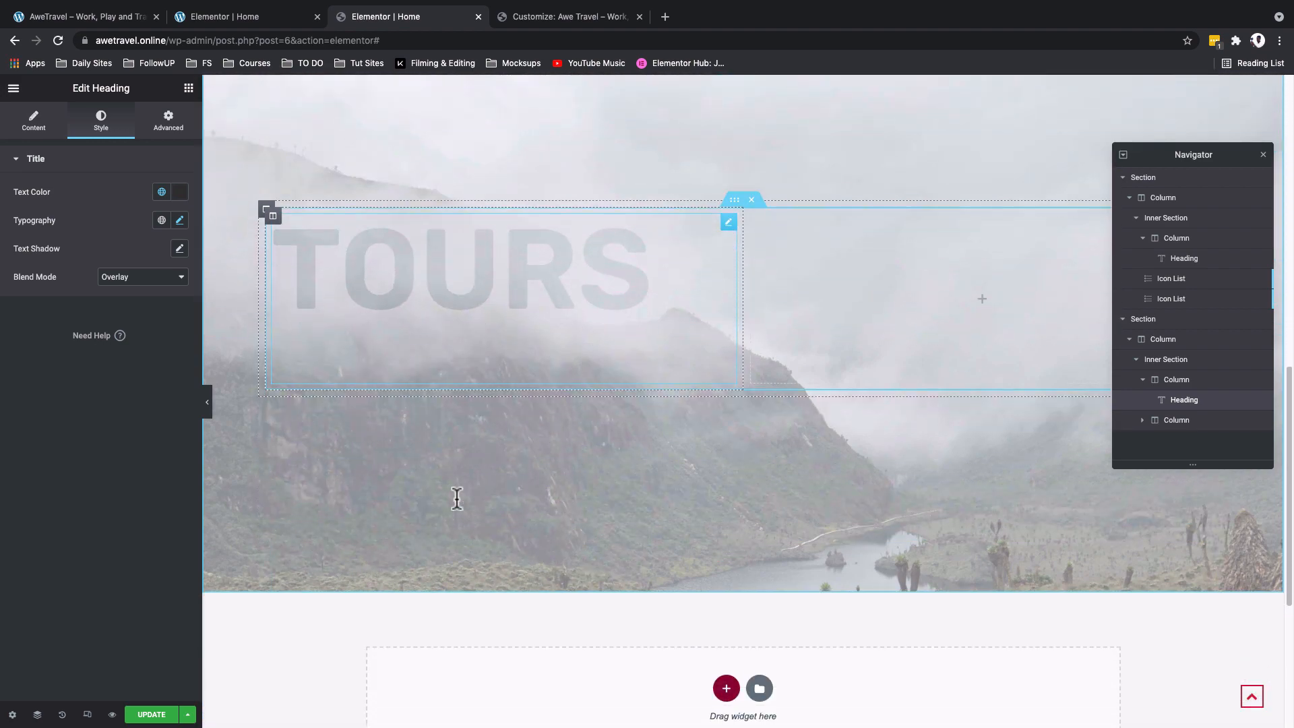
pyautogui.scroll(1, 457, 499)
pyautogui.scroll(3, 457, 499)
pyautogui.scroll(-4, 453, 486)
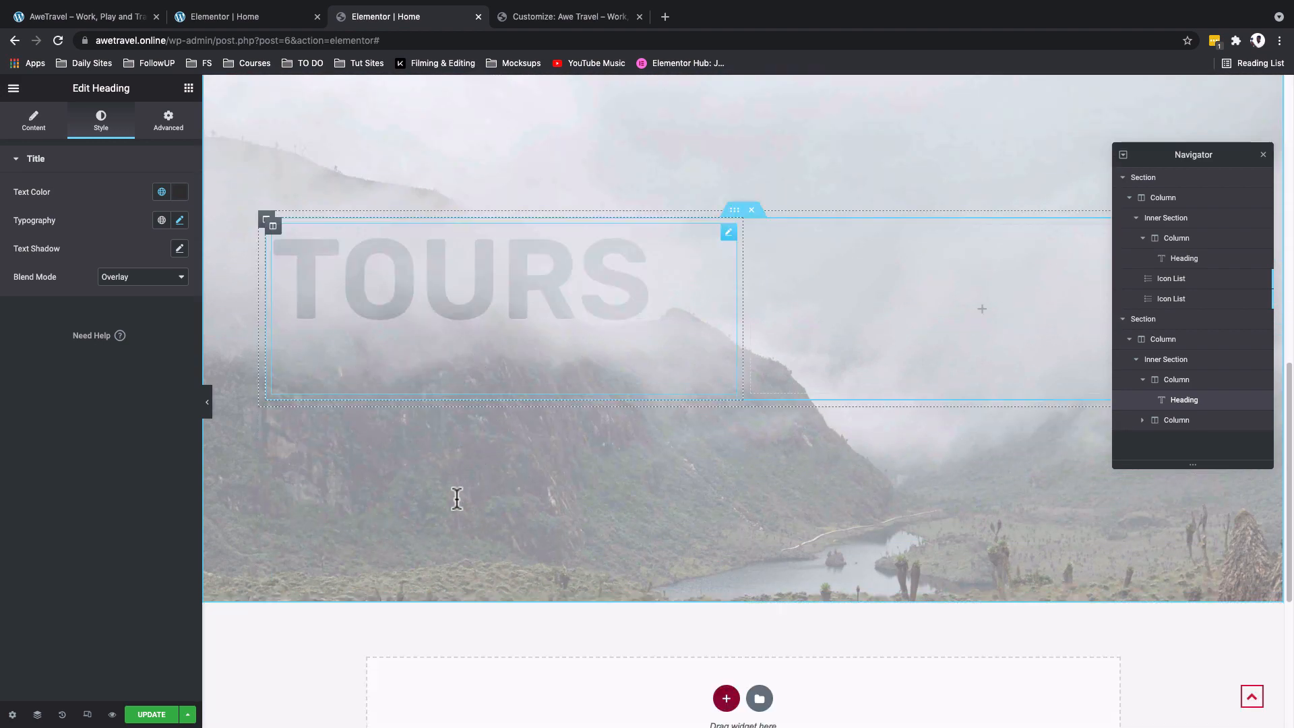
pyautogui.scroll(4, 450, 472)
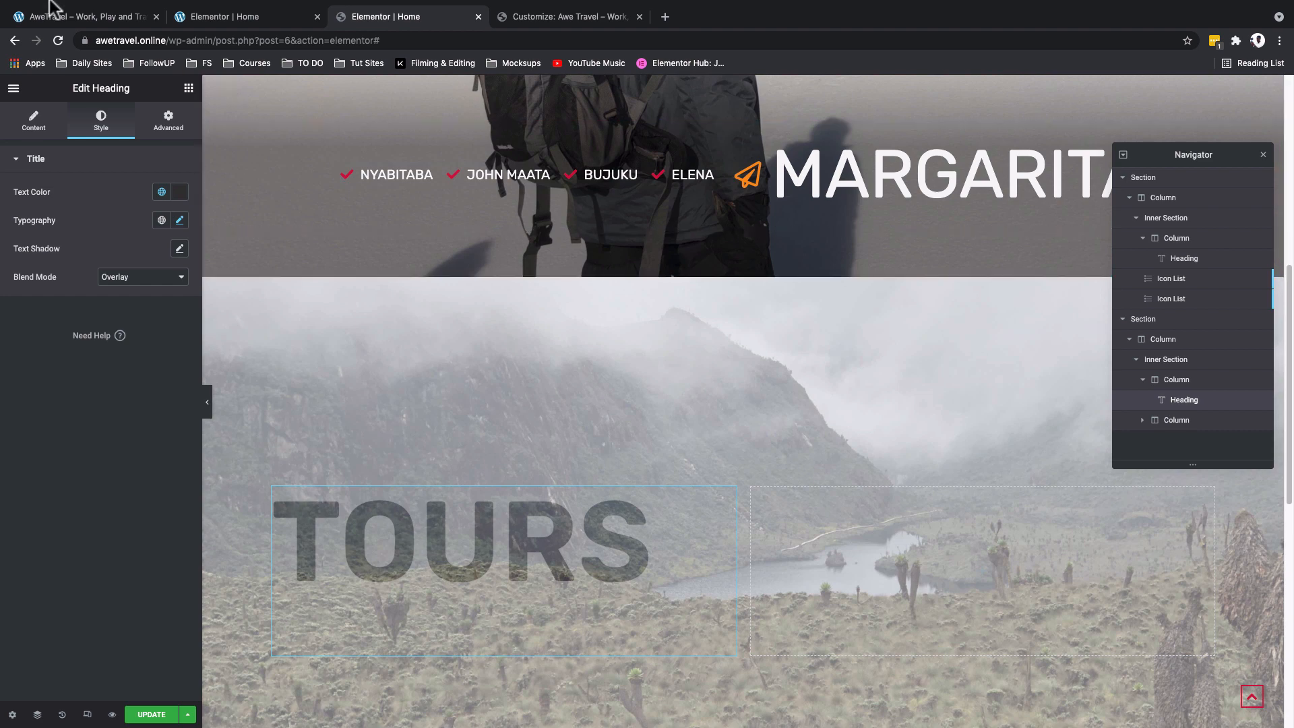
# - Add a Text Editor widget below the Tours heading and replace its placeholder with the copied "We are a small, reliable, caring and friendly group" paragraph
pyautogui.click(188, 88)
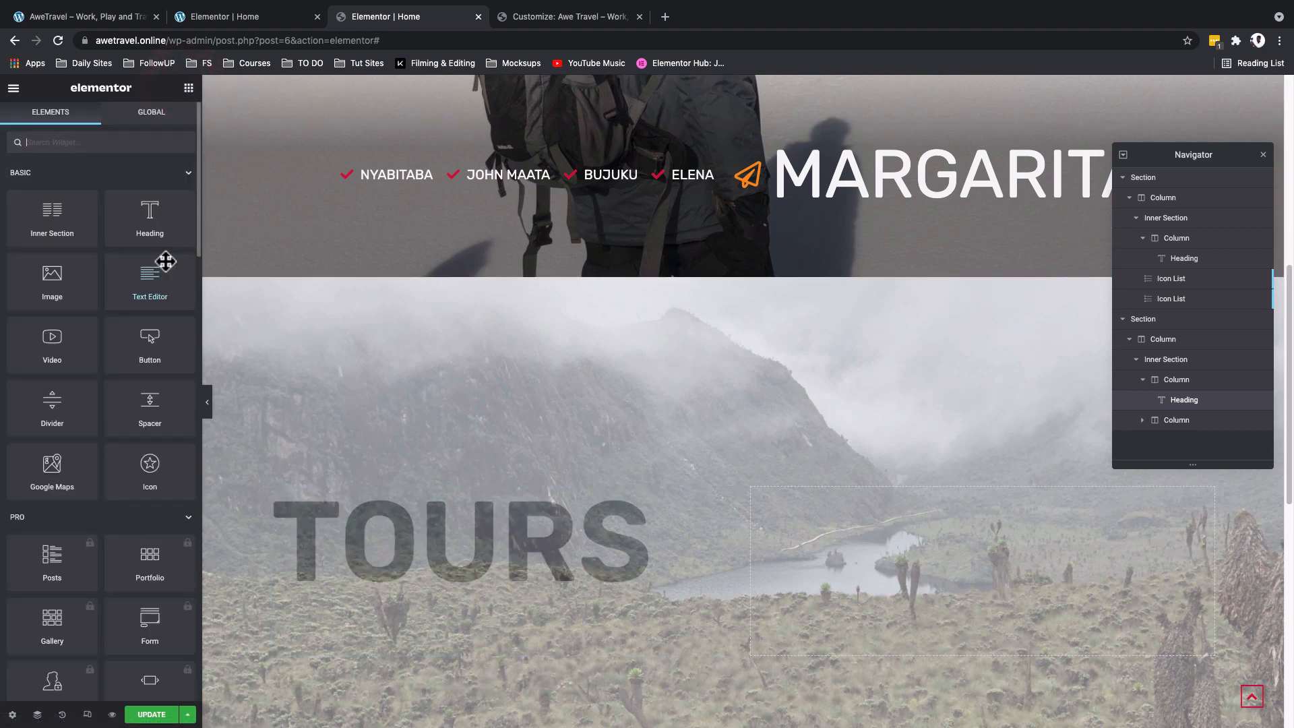
pyautogui.moveTo(142, 275); pyautogui.dragTo(407, 598)
pyautogui.tripleClick(95, 312)
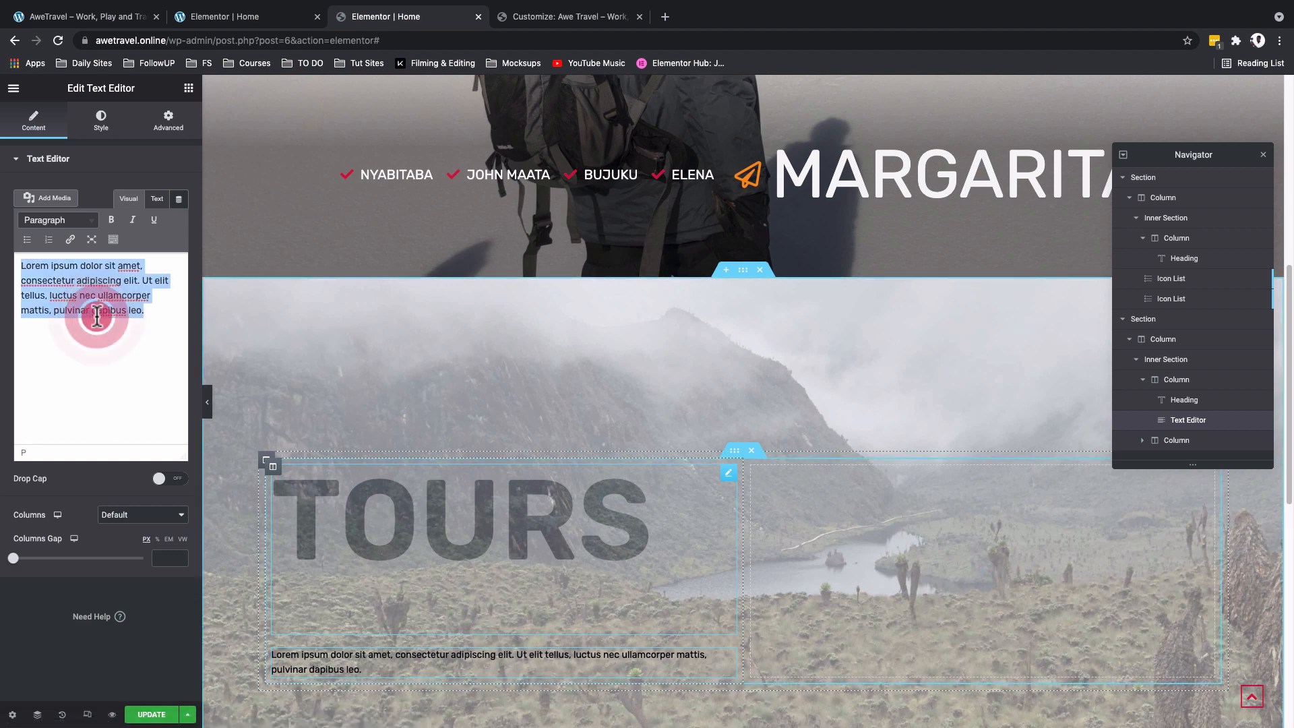
pyautogui.write('We are a small, reliable, caring and friendly group of helpers and volunteers who are here to help. We want to inspire you to be the best you can be! We’re here to inspire and to help.')
pyautogui.scroll(-1, 260, 411)
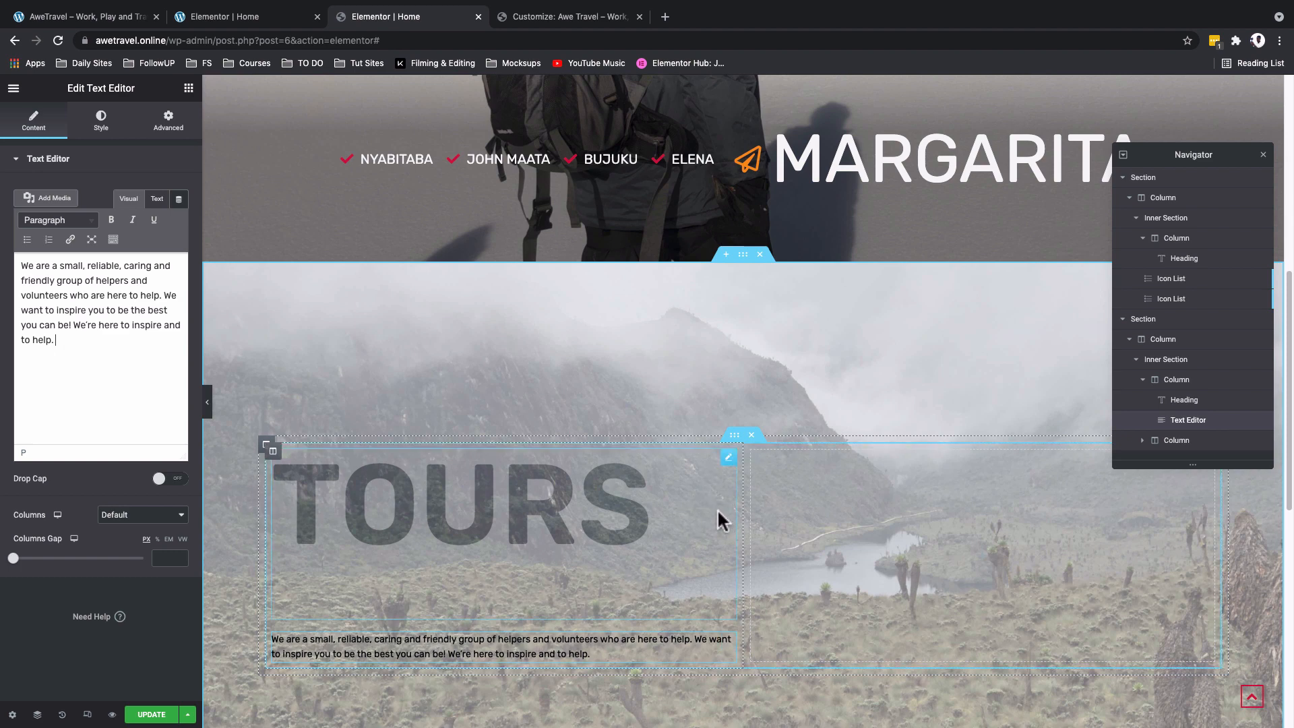
# - Set the positioning width of the Tours heading to Inline (auto)
pyautogui.click(728, 458)
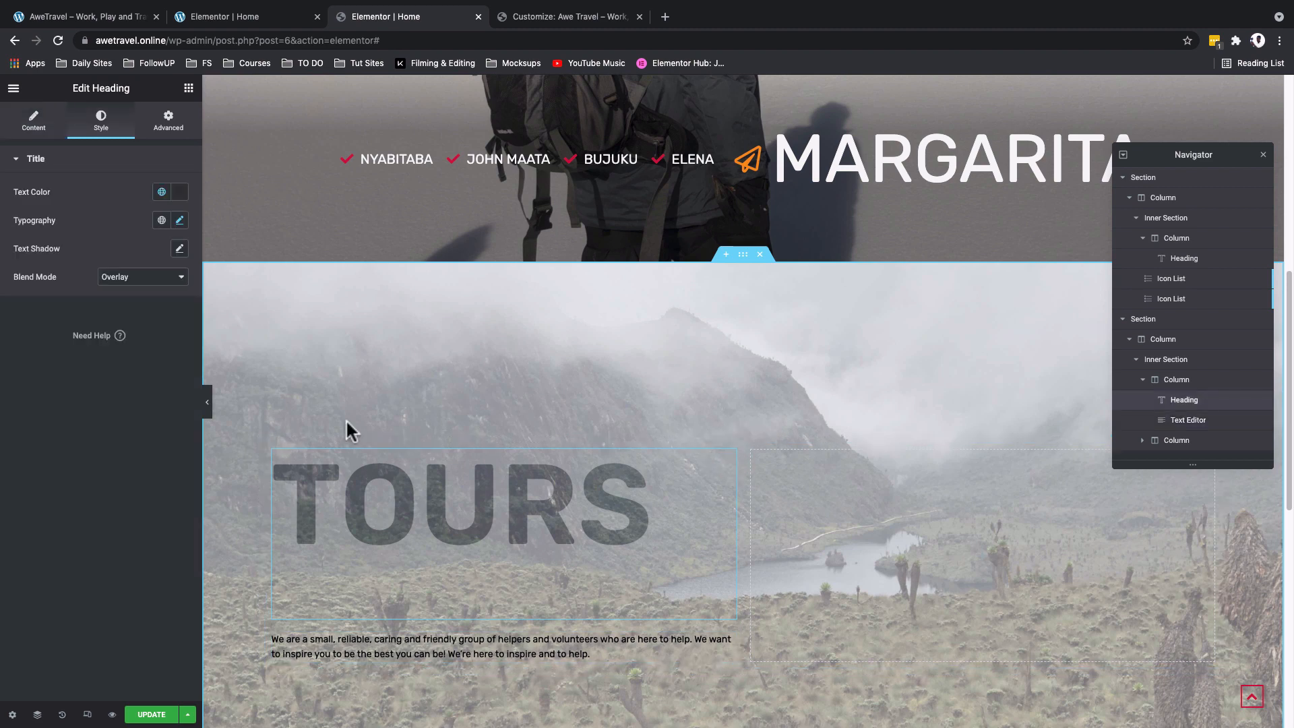
pyautogui.click(168, 128)
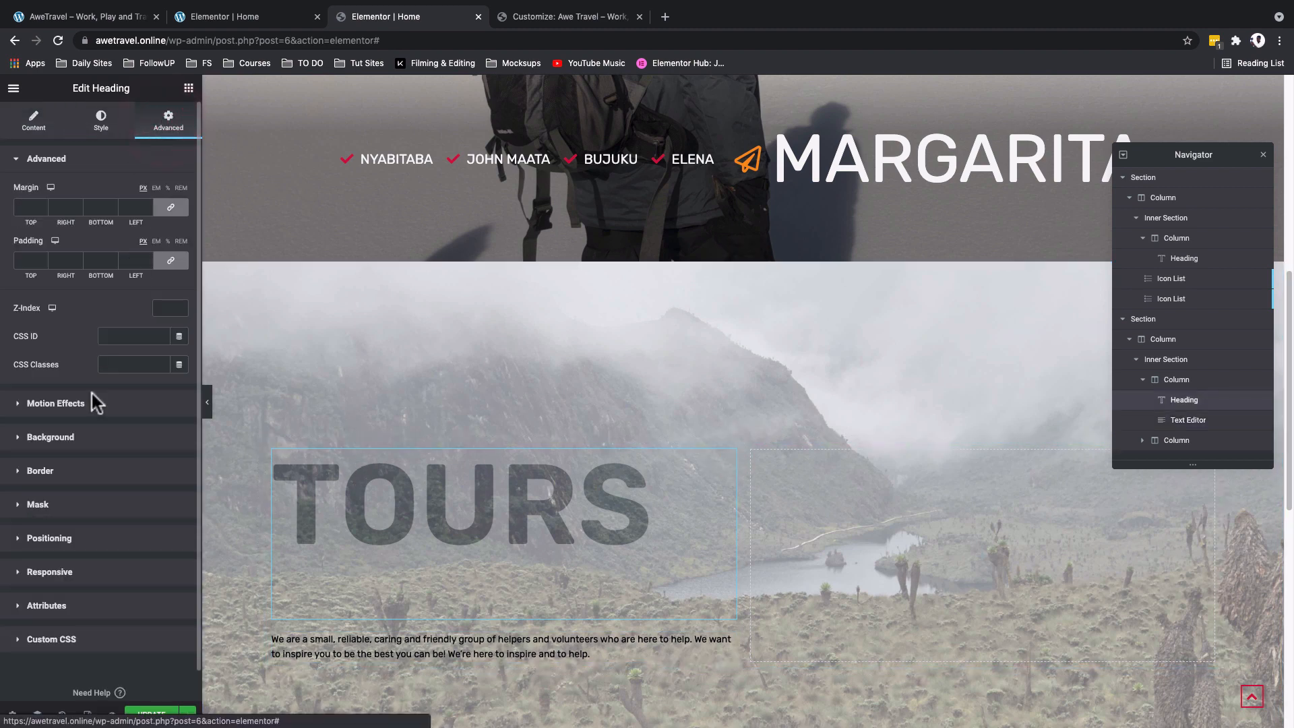
pyautogui.click(95, 542)
pyautogui.click(121, 364)
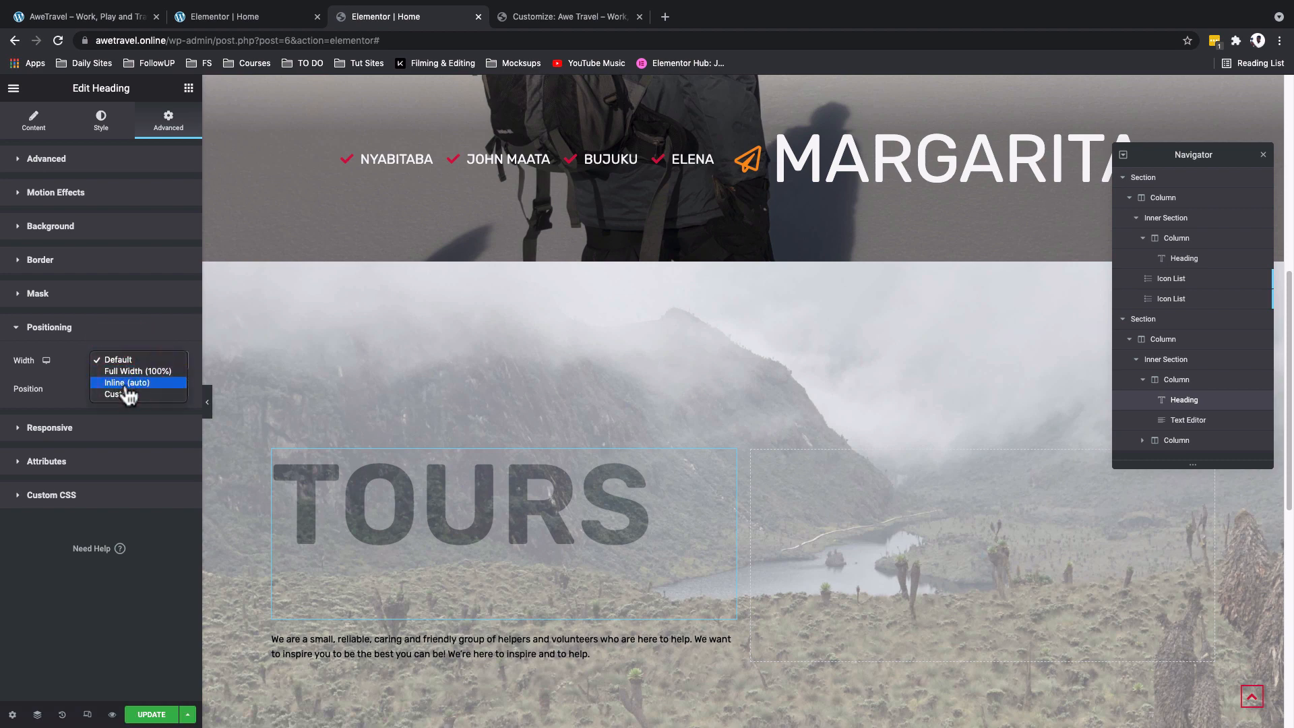
pyautogui.click(127, 383)
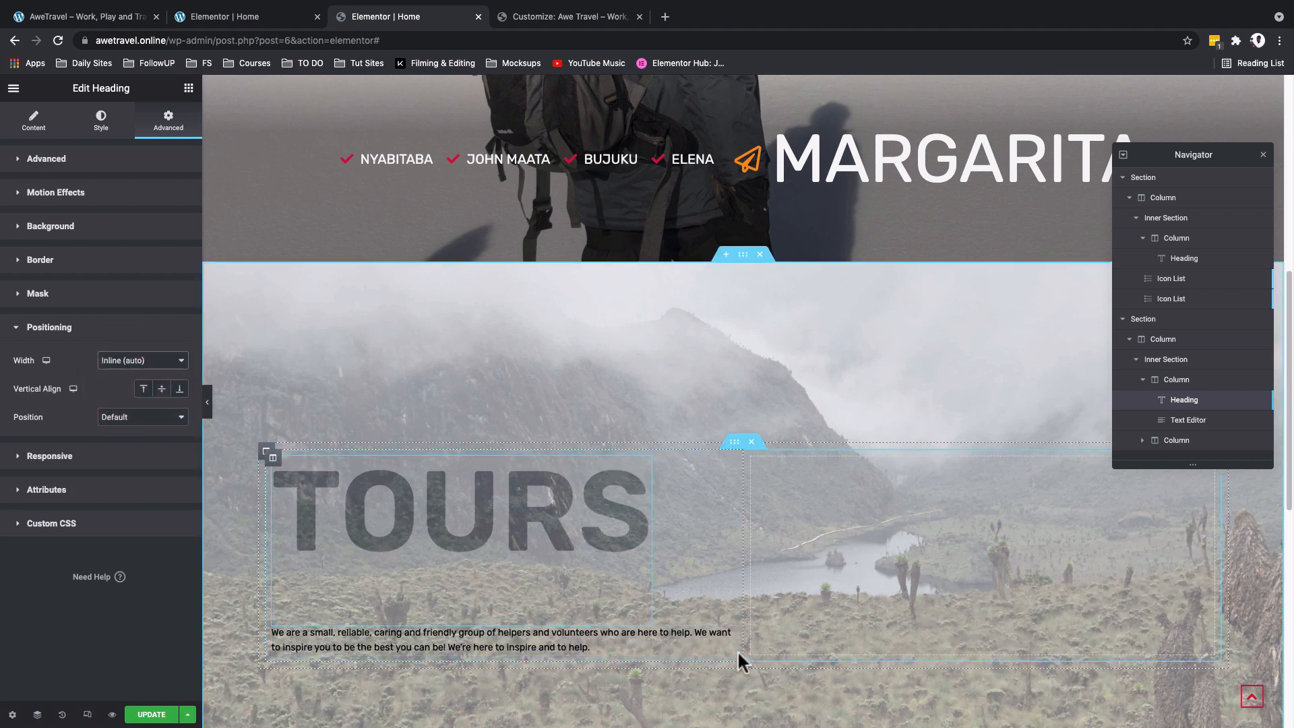
# - Set the positioning width of the text editor below the Tours heading to Custom
pyautogui.click(729, 634)
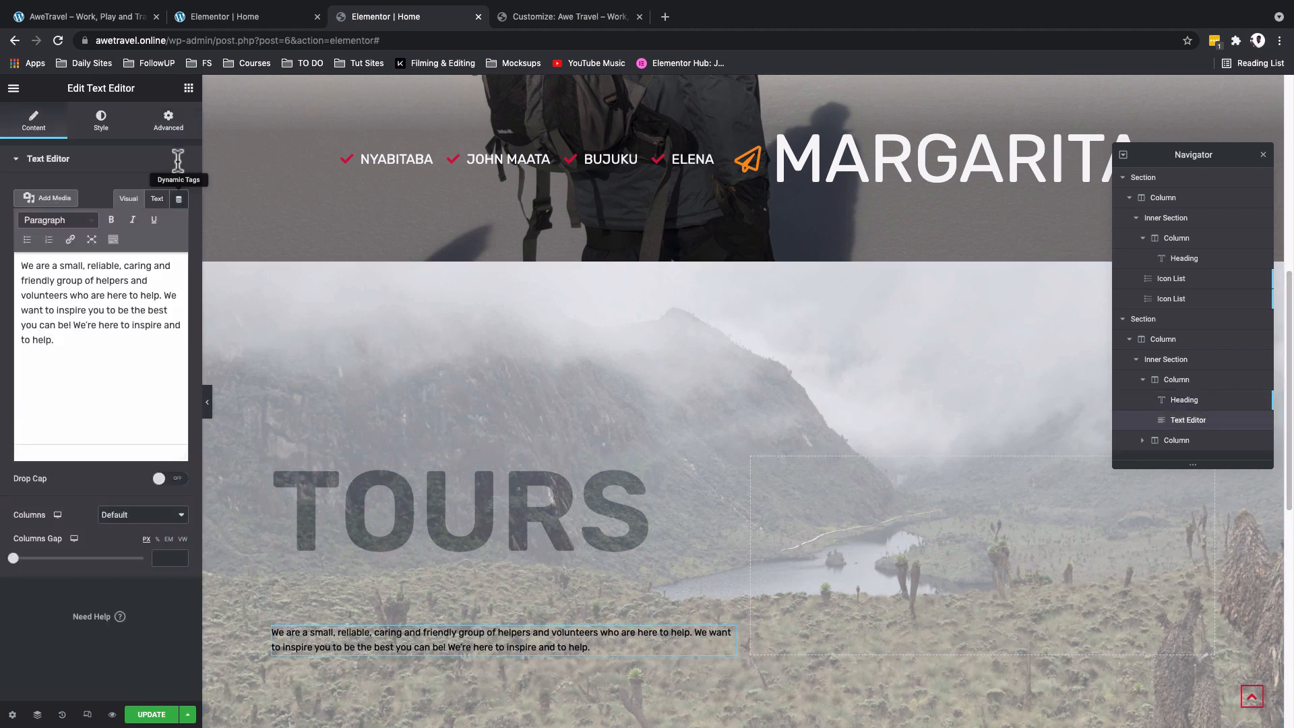
pyautogui.click(171, 128)
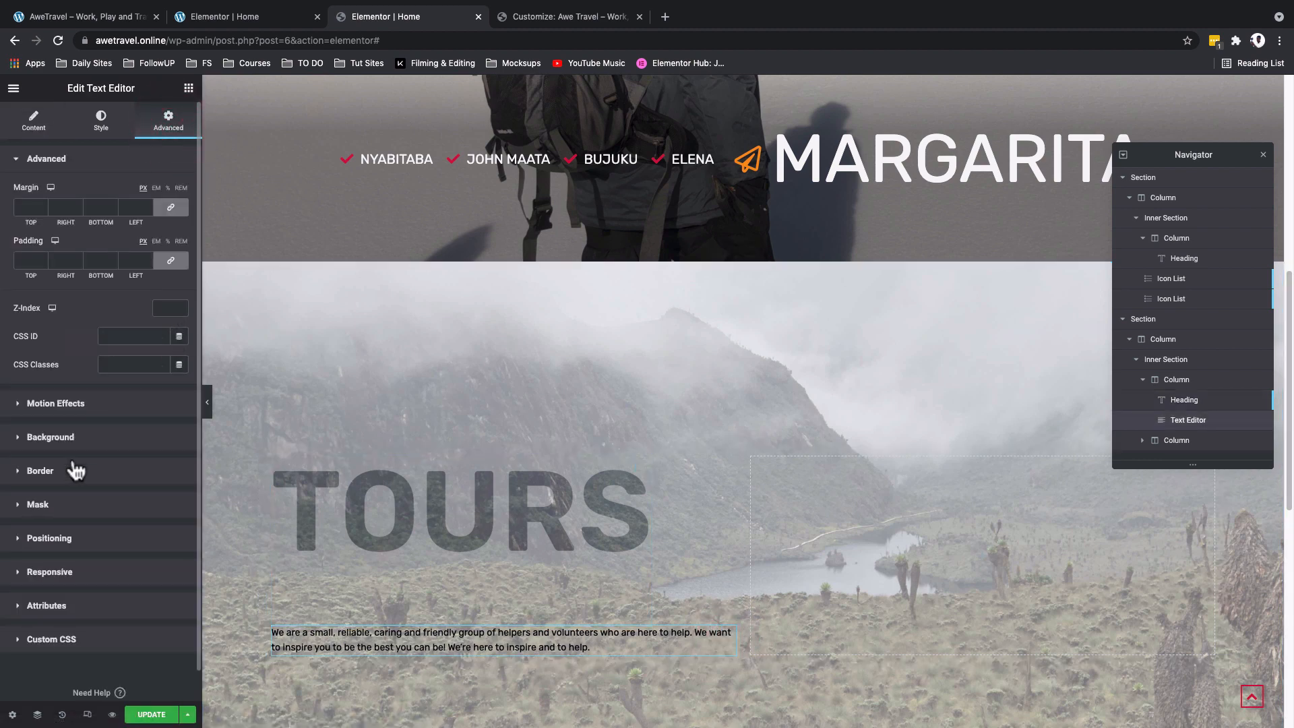
pyautogui.click(47, 539)
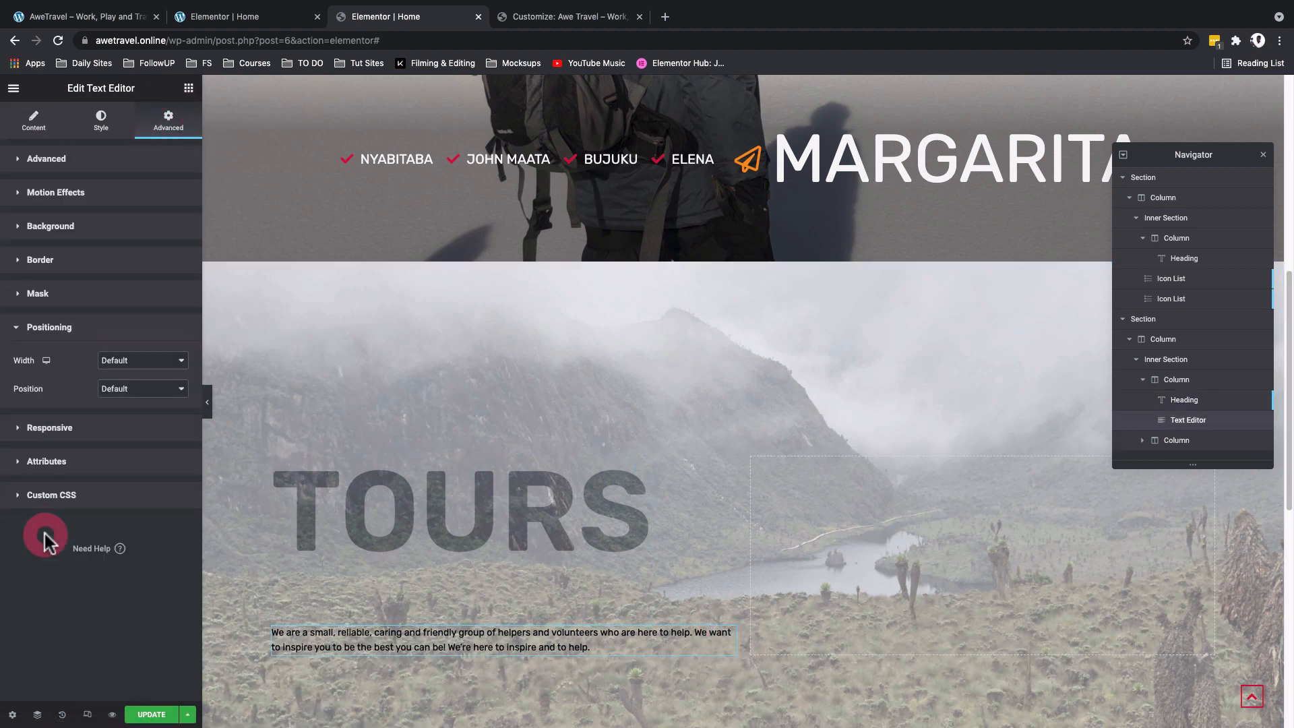
pyautogui.click(130, 364)
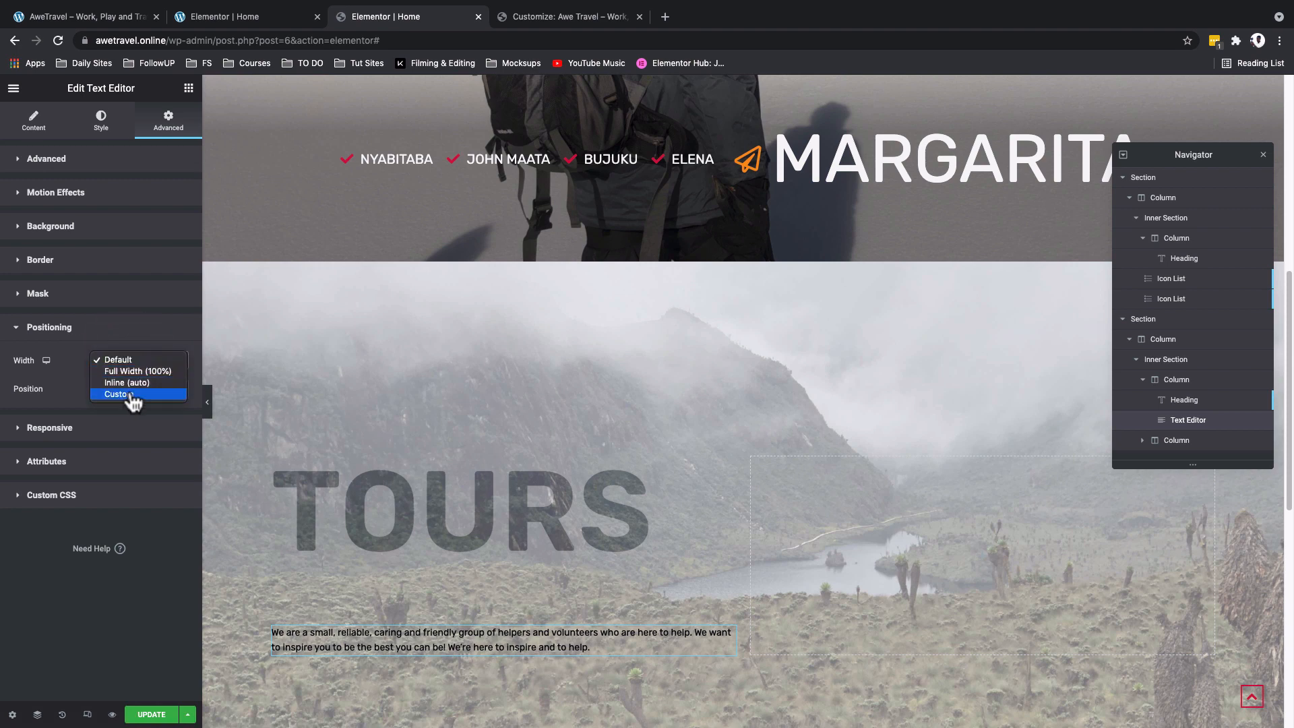
pyautogui.click(134, 396)
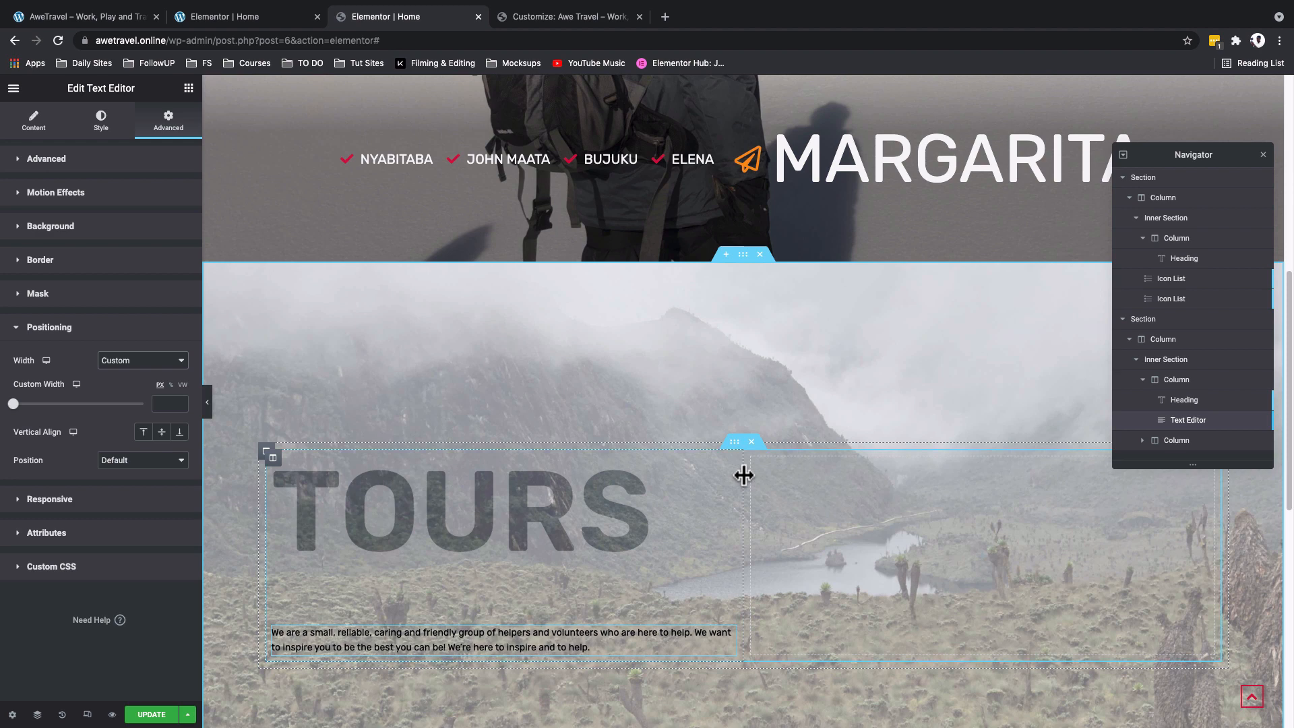
# - Widen the inner section's first column and set the text editor's custom width to 340 px
pyautogui.moveTo(748, 475); pyautogui.dragTo(903, 492)
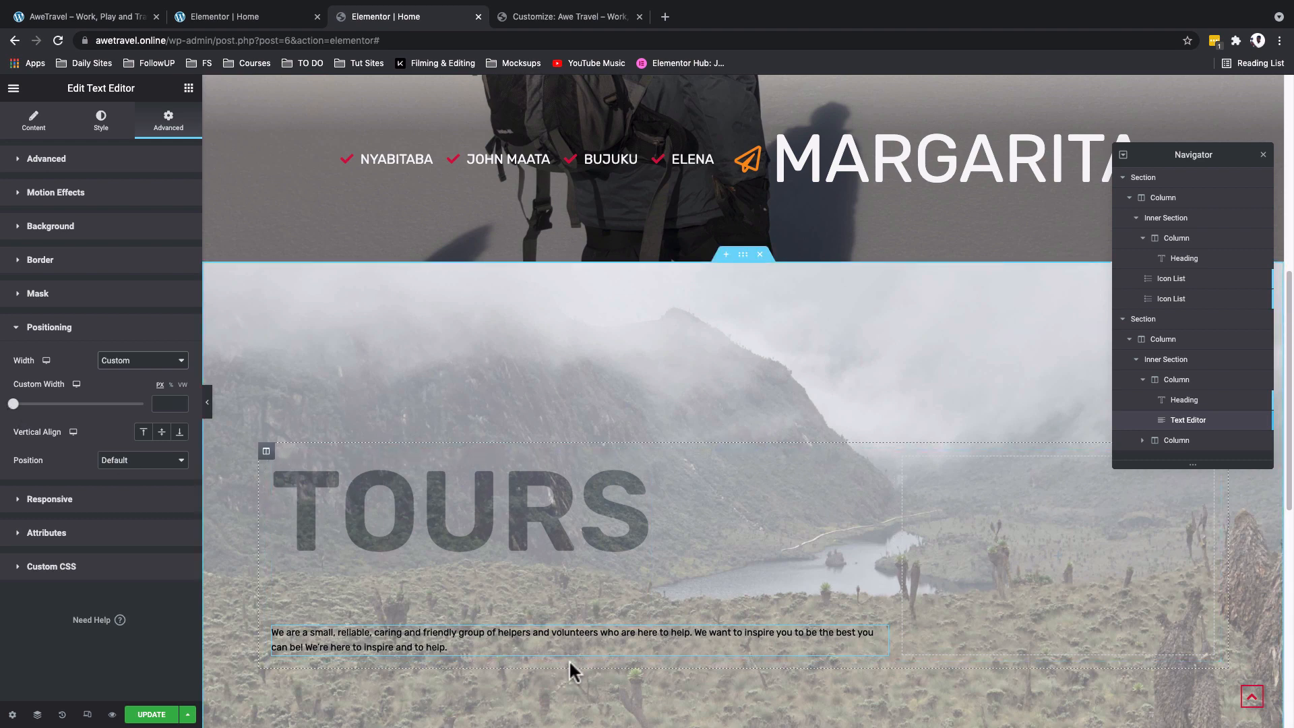
pyautogui.click(876, 635)
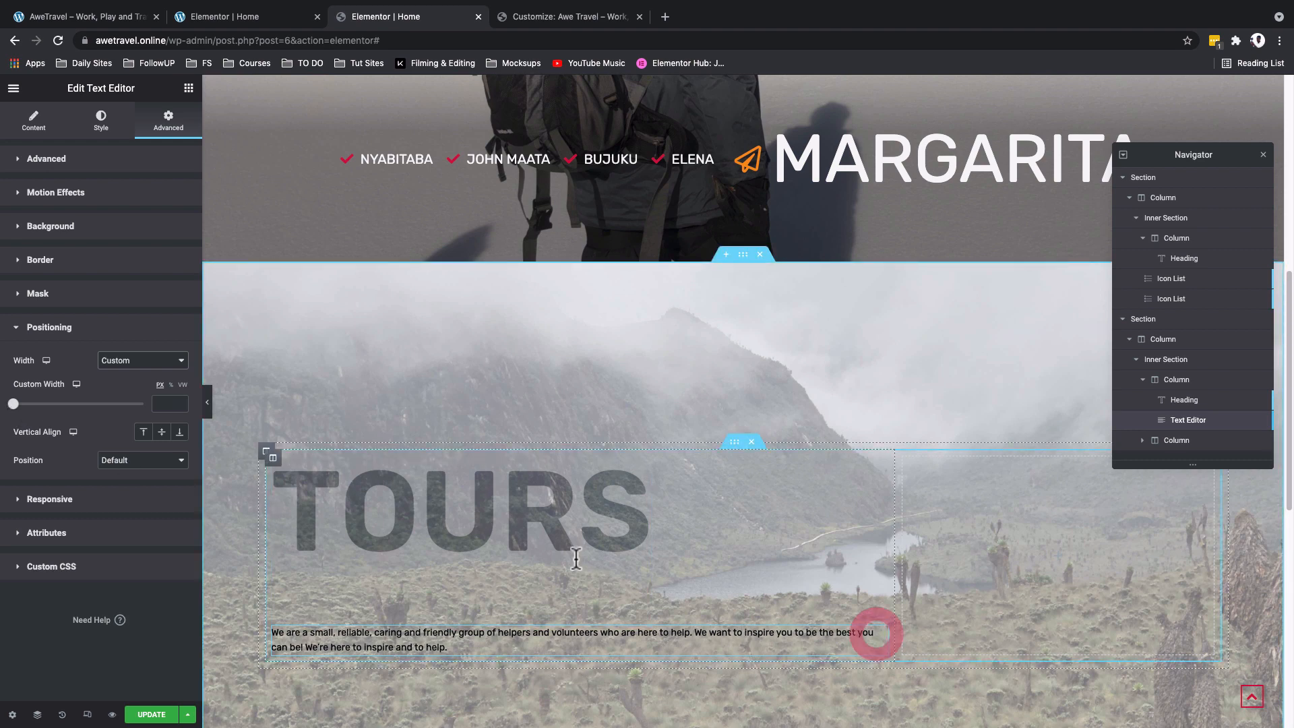
pyautogui.moveTo(14, 405); pyautogui.dragTo(59, 418)
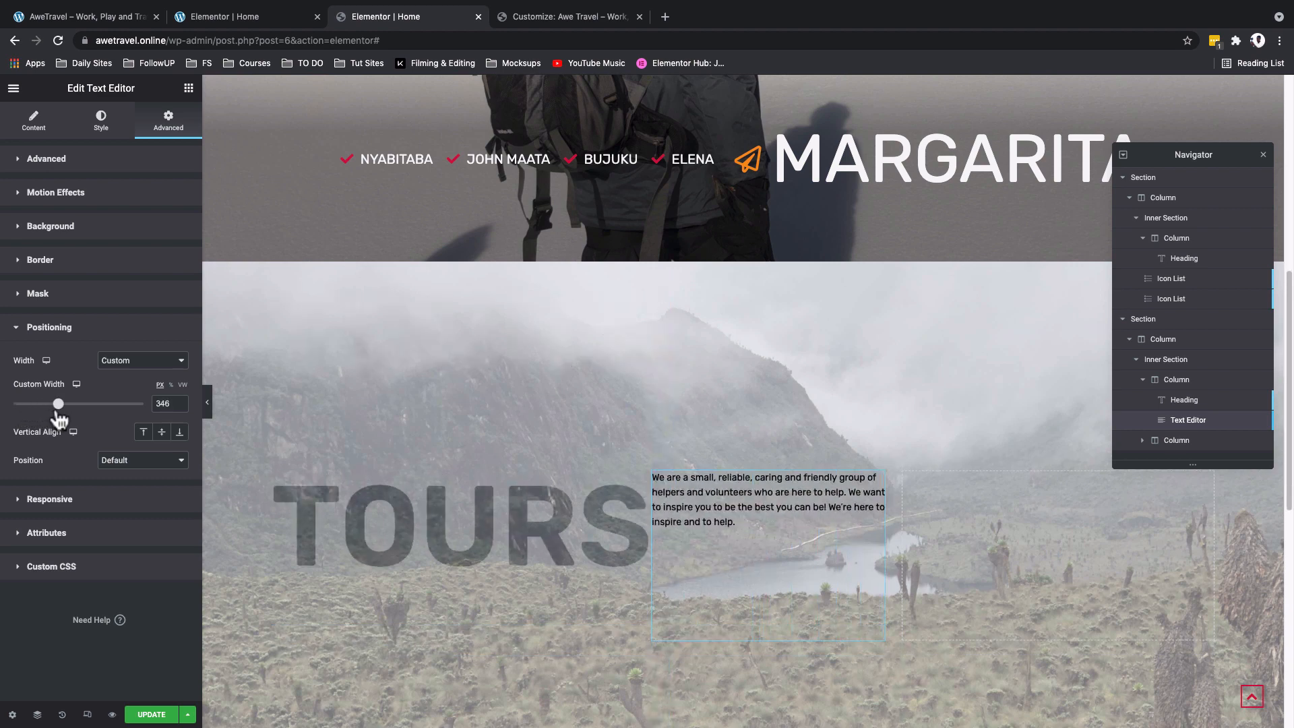
pyautogui.click(168, 405)
pyautogui.write('0')
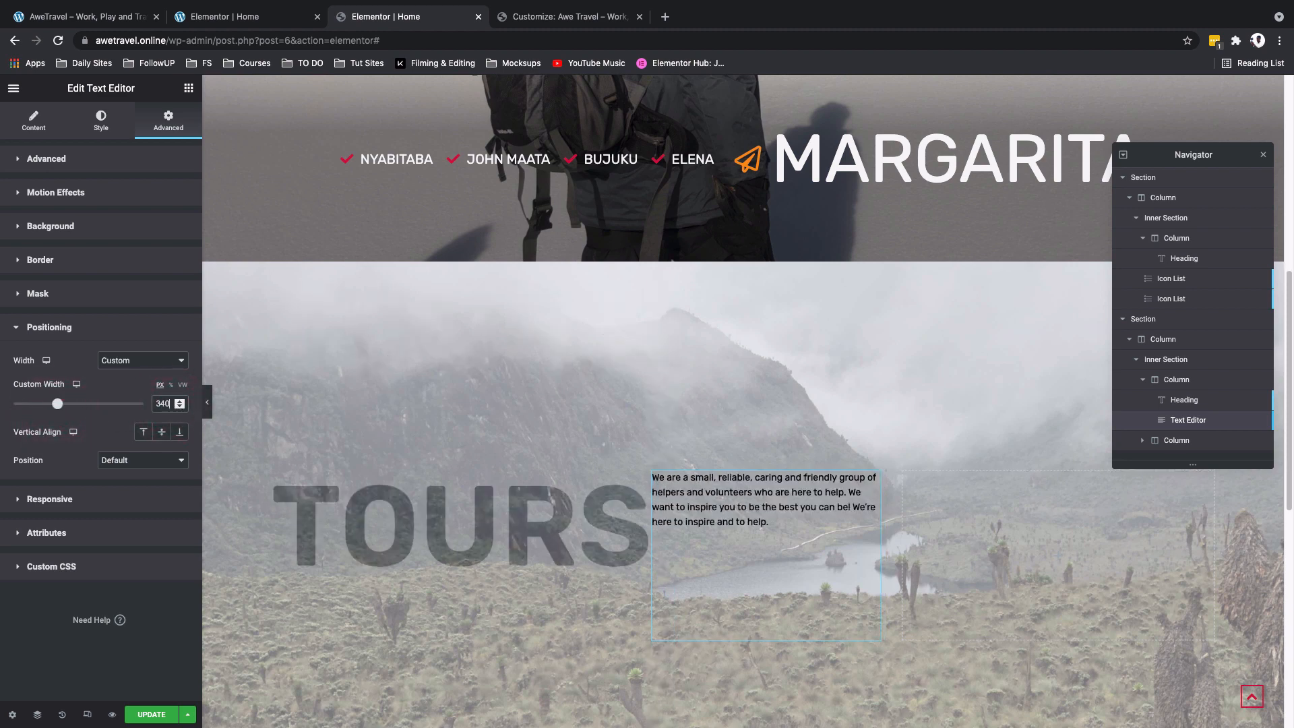
# - Unlink the Tours heading's padding values and set its right padding to 30 px
pyautogui.click(644, 491)
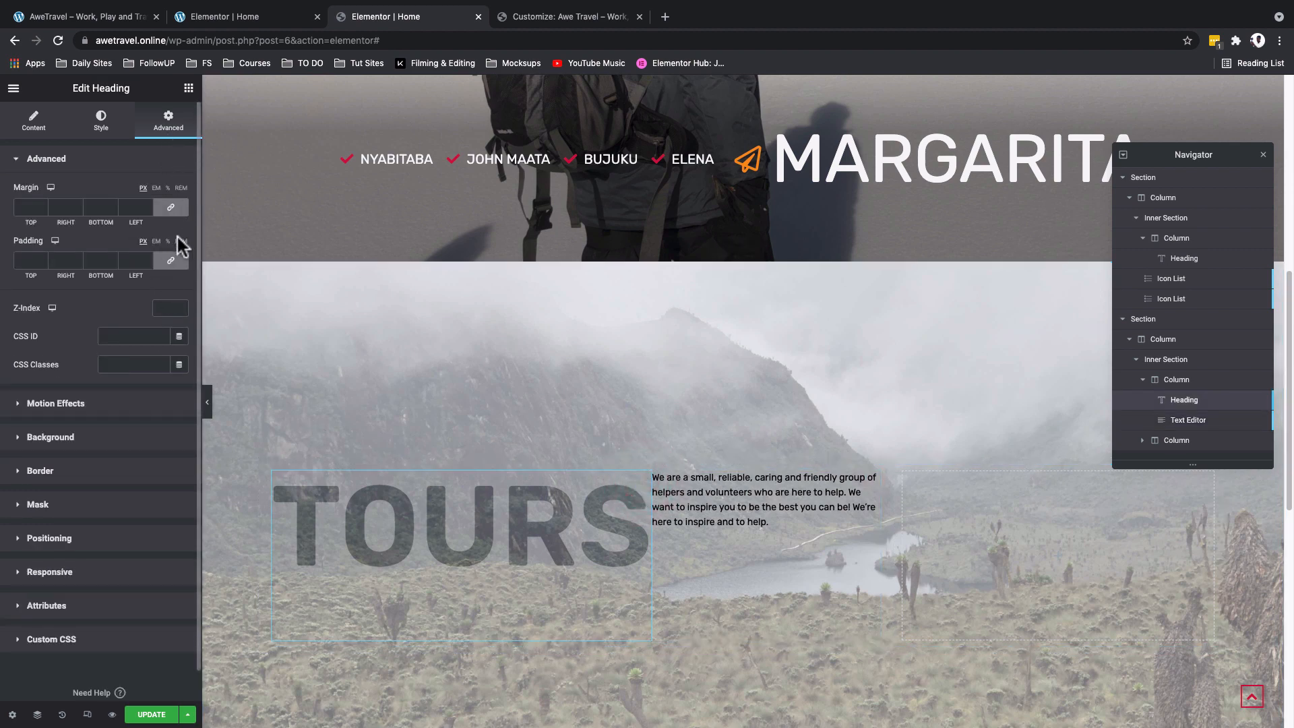
pyautogui.click(170, 265)
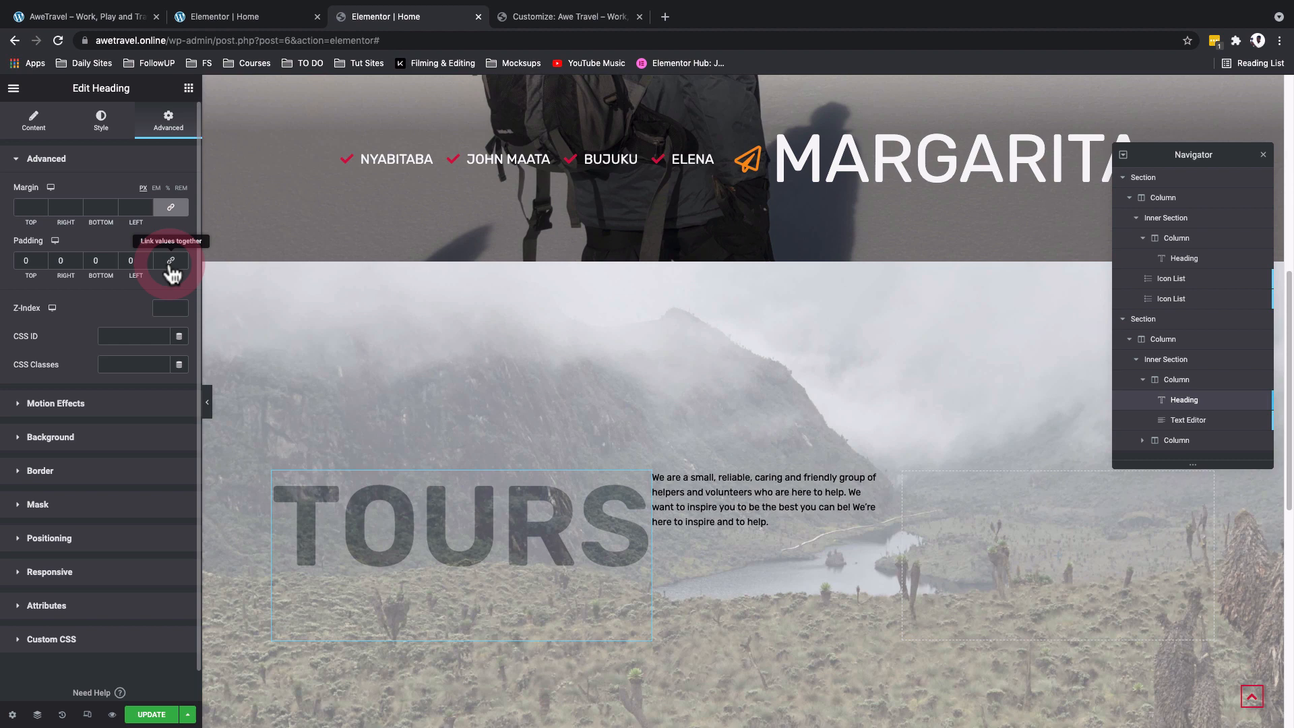
pyautogui.click(57, 263)
pyautogui.write('30')
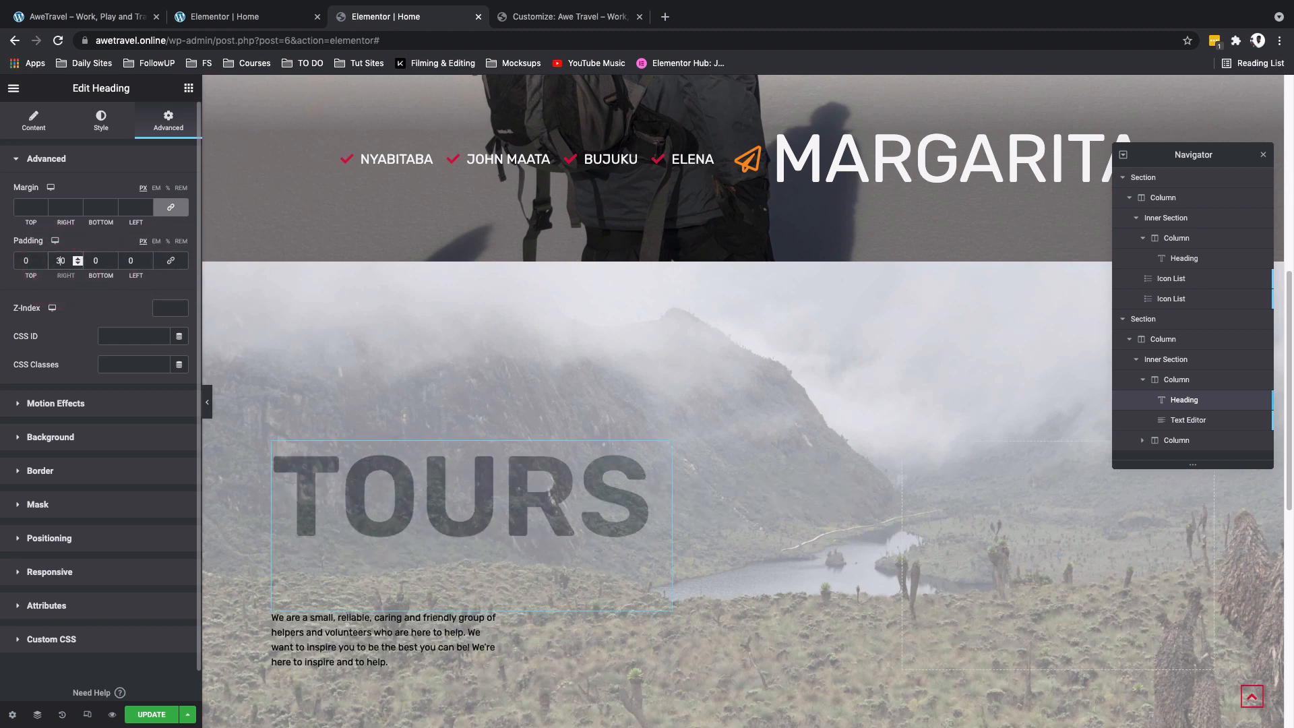
# - Unlink the padding values of the Tours inner section and set its bottom padding to 50 px
pyautogui.click(734, 483)
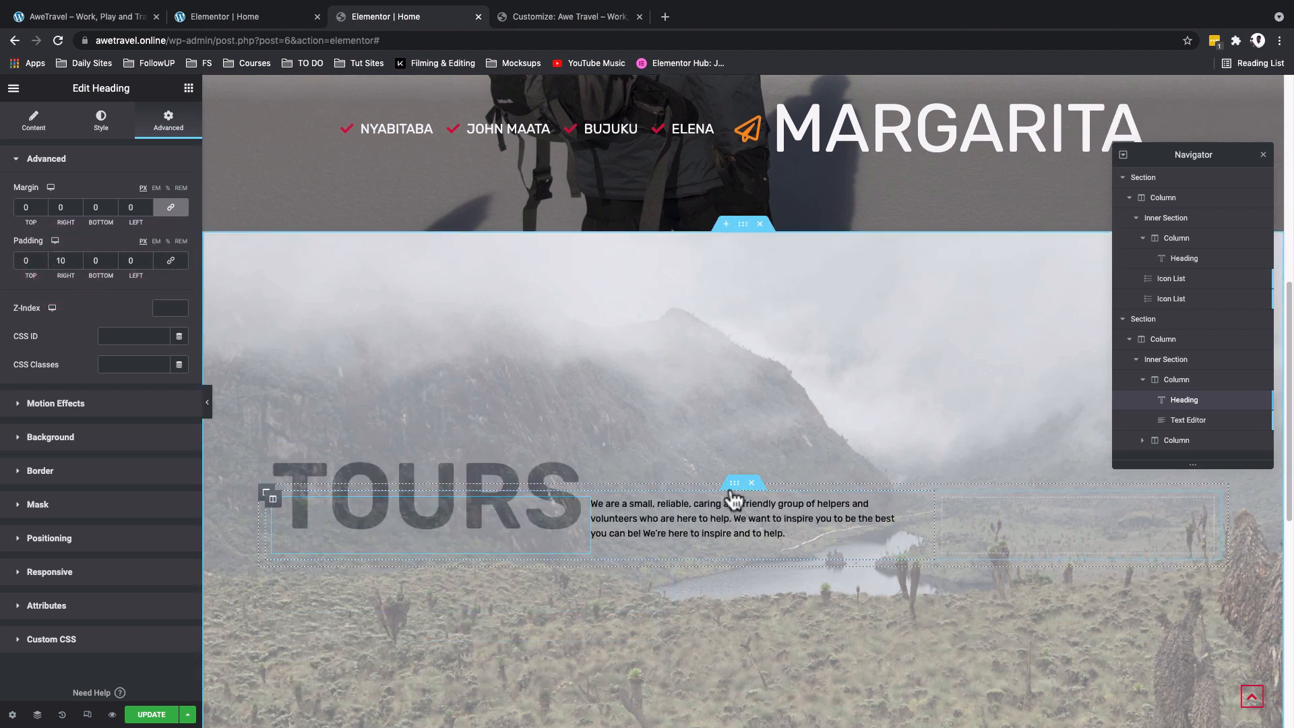
pyautogui.click(165, 126)
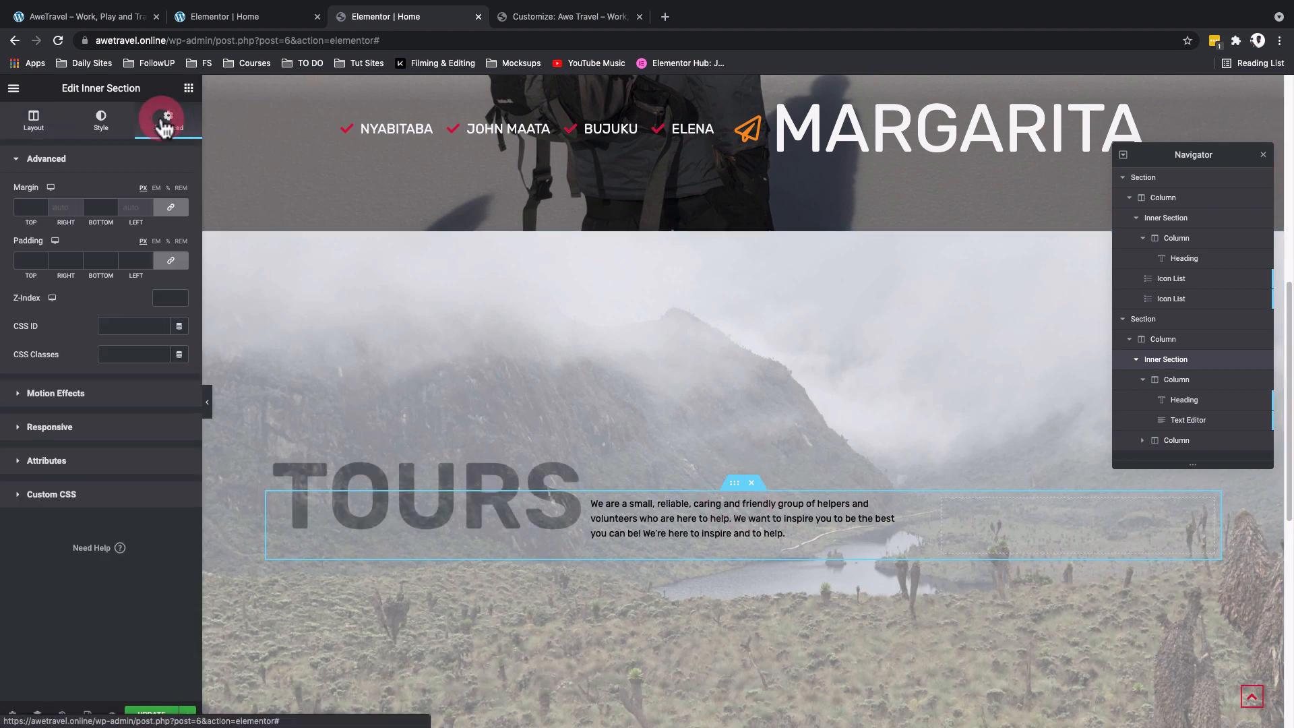
pyautogui.click(165, 261)
pyautogui.click(93, 261)
pyautogui.write('50')
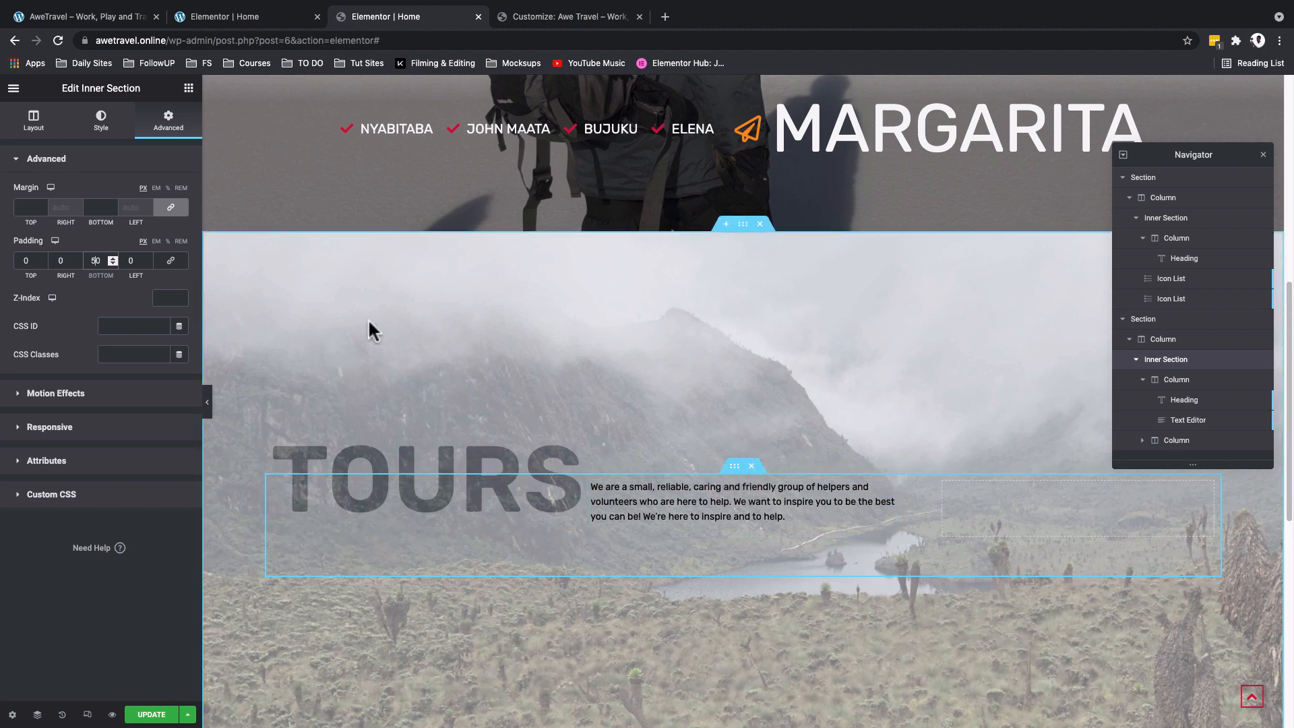
# - Set the vertical alignment of the Tours inner section to Middle
pyautogui.click(39, 129)
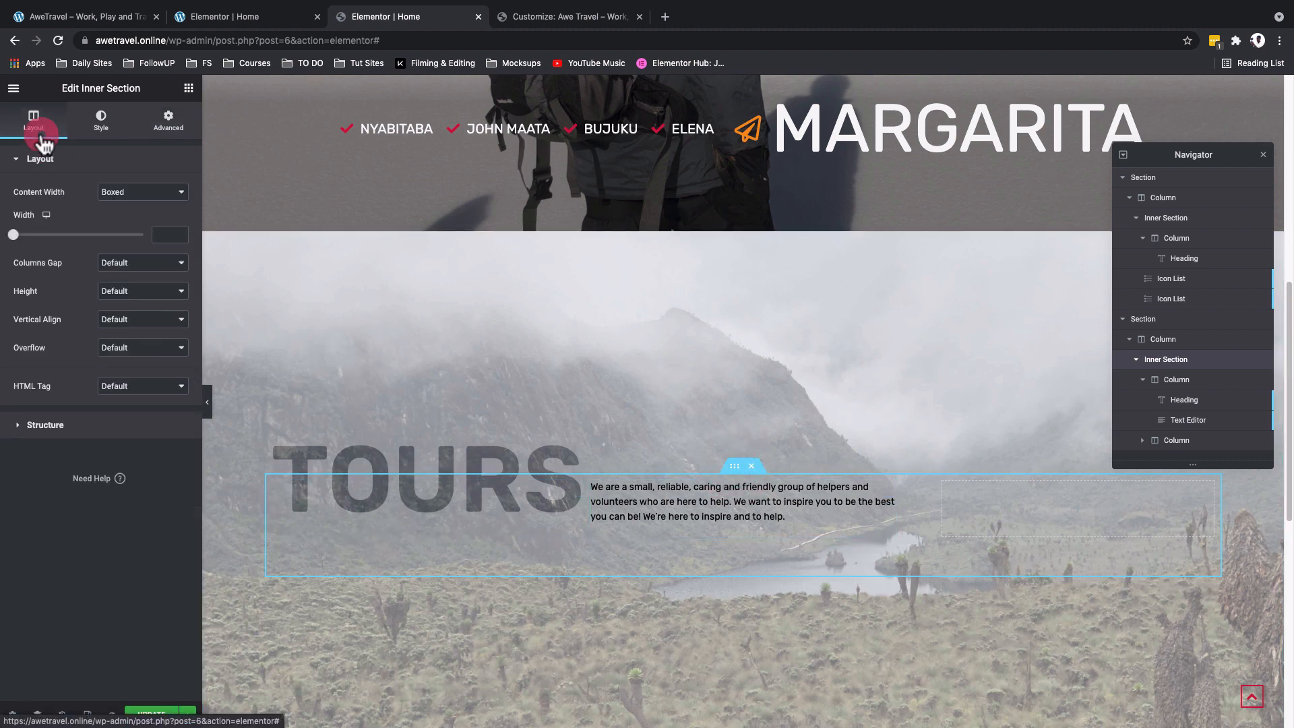
pyautogui.click(113, 320)
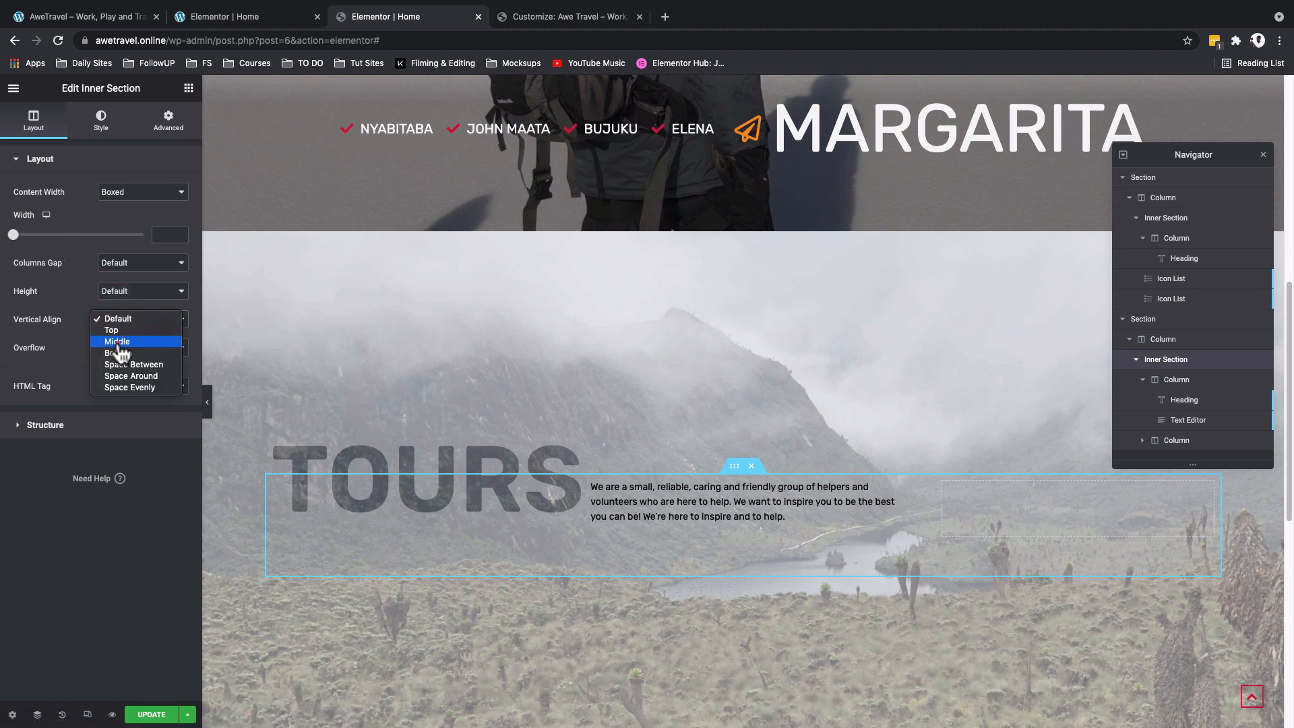
pyautogui.click(118, 341)
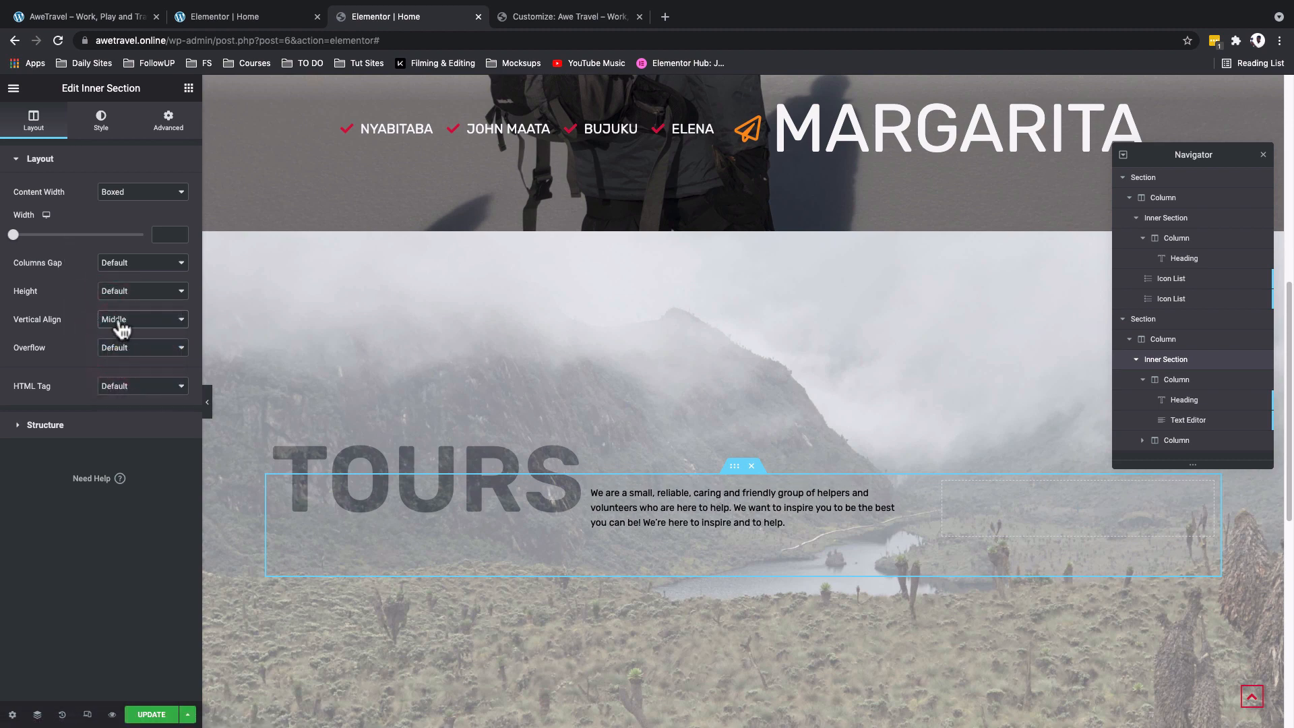
pyautogui.click(120, 322)
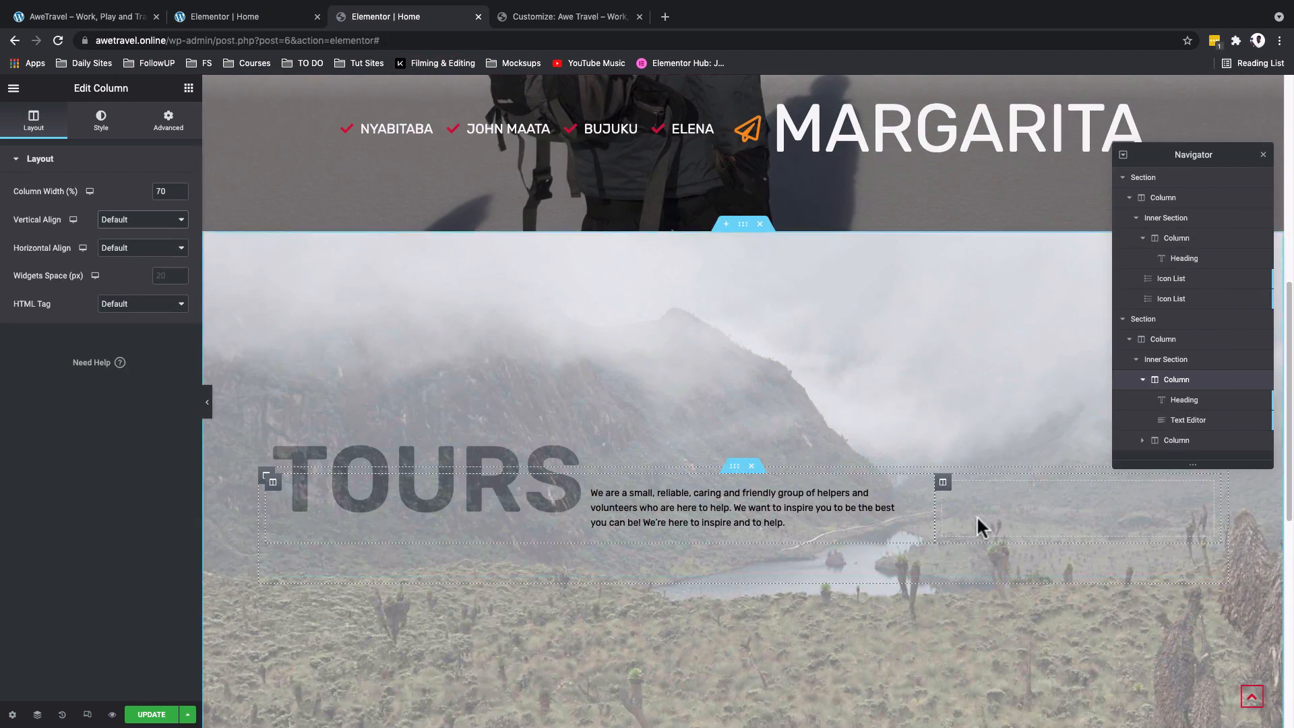
# - Find the Icon List widget and place it in the empty second column of the Tours inner section
pyautogui.click(190, 90)
pyautogui.click(101, 143)
pyautogui.write('ico')
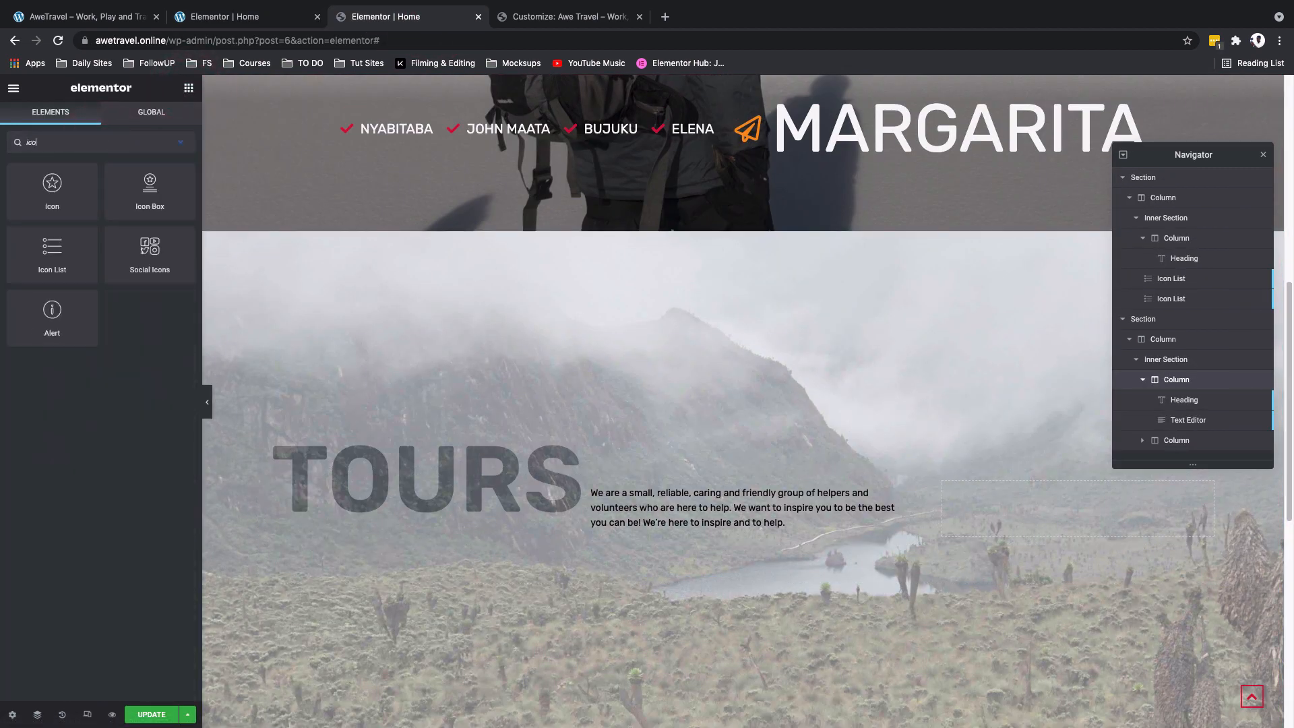
pyautogui.write('n')
pyautogui.moveTo(28, 263); pyautogui.dragTo(995, 507)
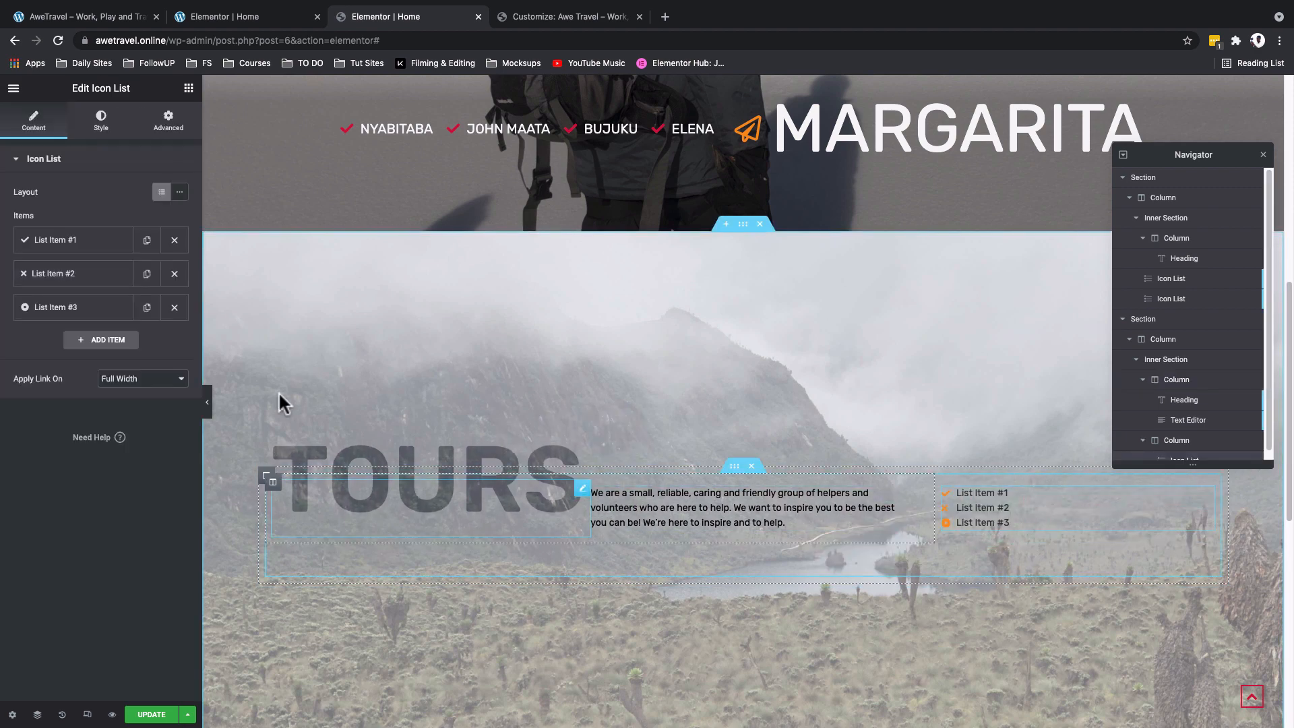
# - Check the filter labels on the reference site and create the icon list items FortPortal, Bwindi, Jinja and Rwampala
pyautogui.click(75, 19)
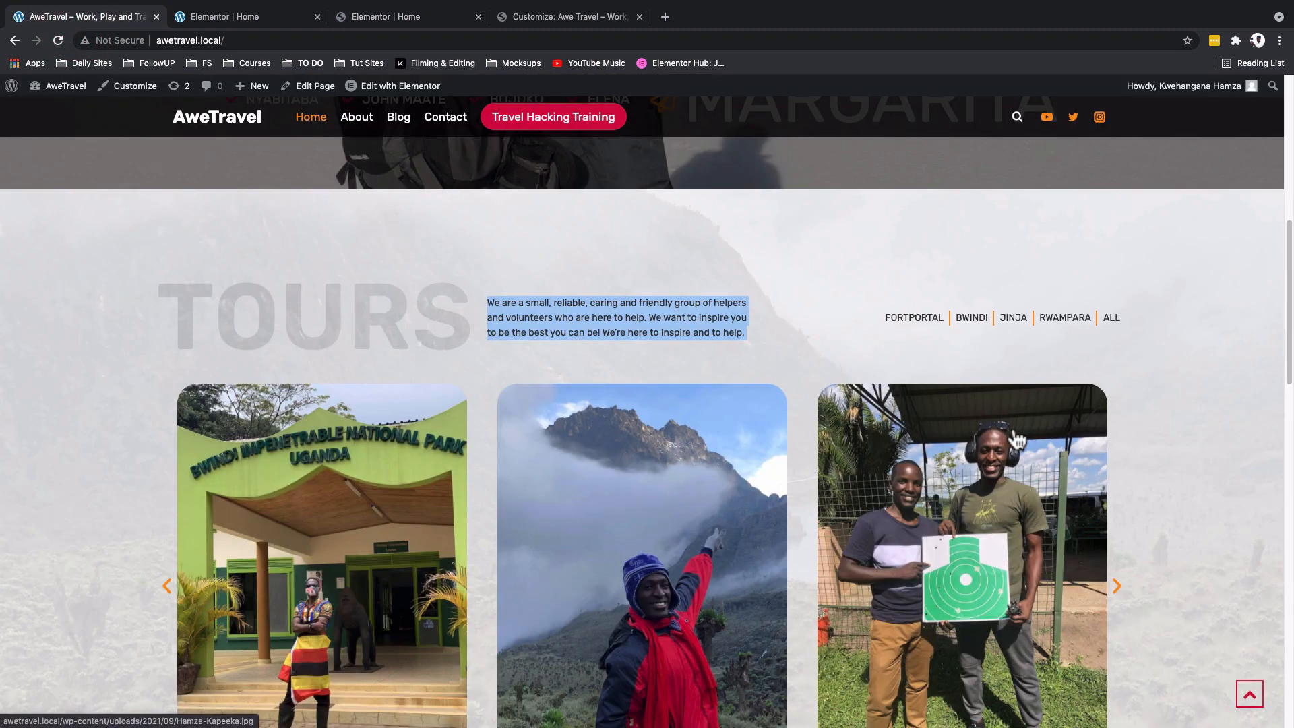
pyautogui.scroll(-1, 1183, 408)
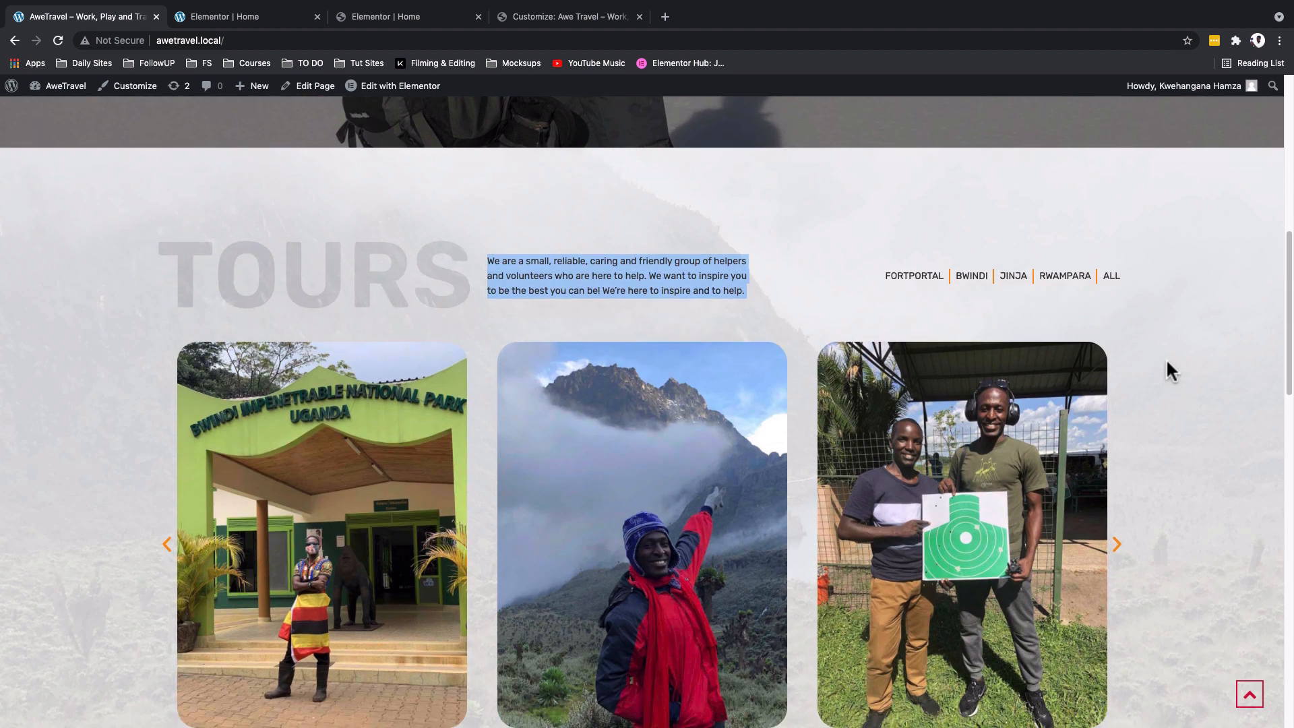
pyautogui.scroll(-1, 1169, 367)
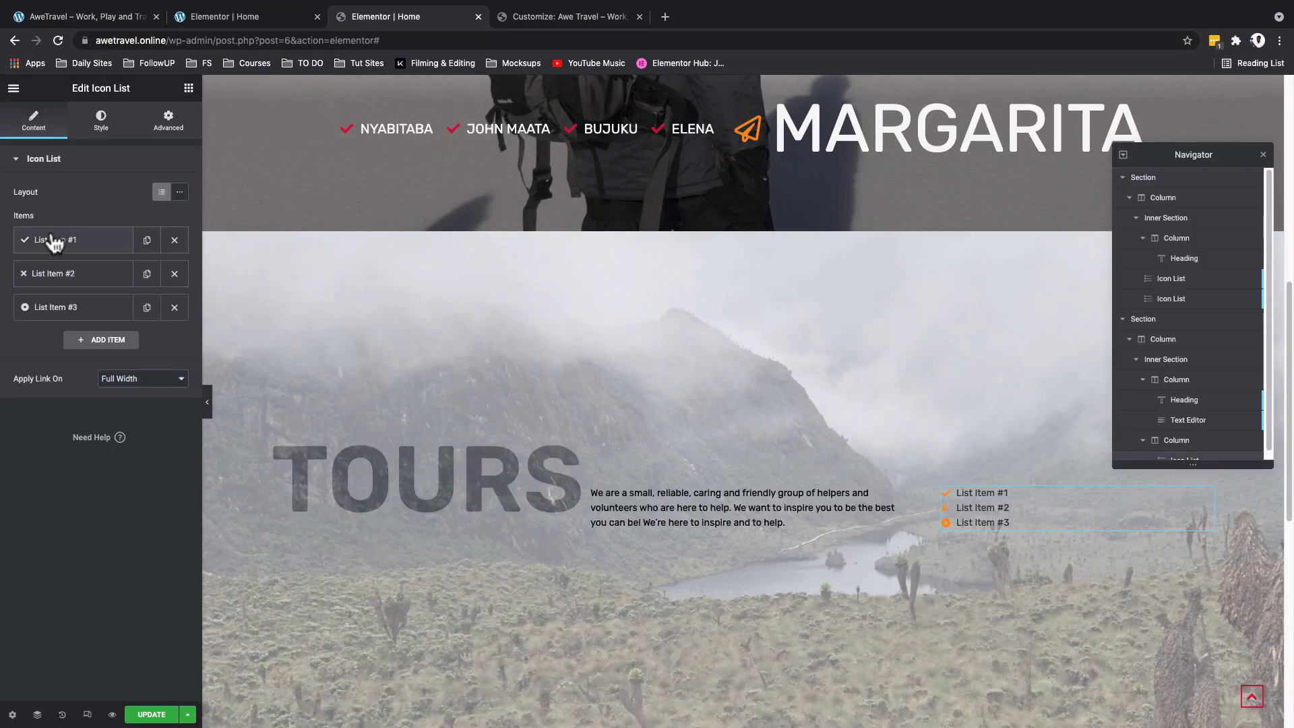
pyautogui.click(54, 241)
pyautogui.tripleClick(74, 284)
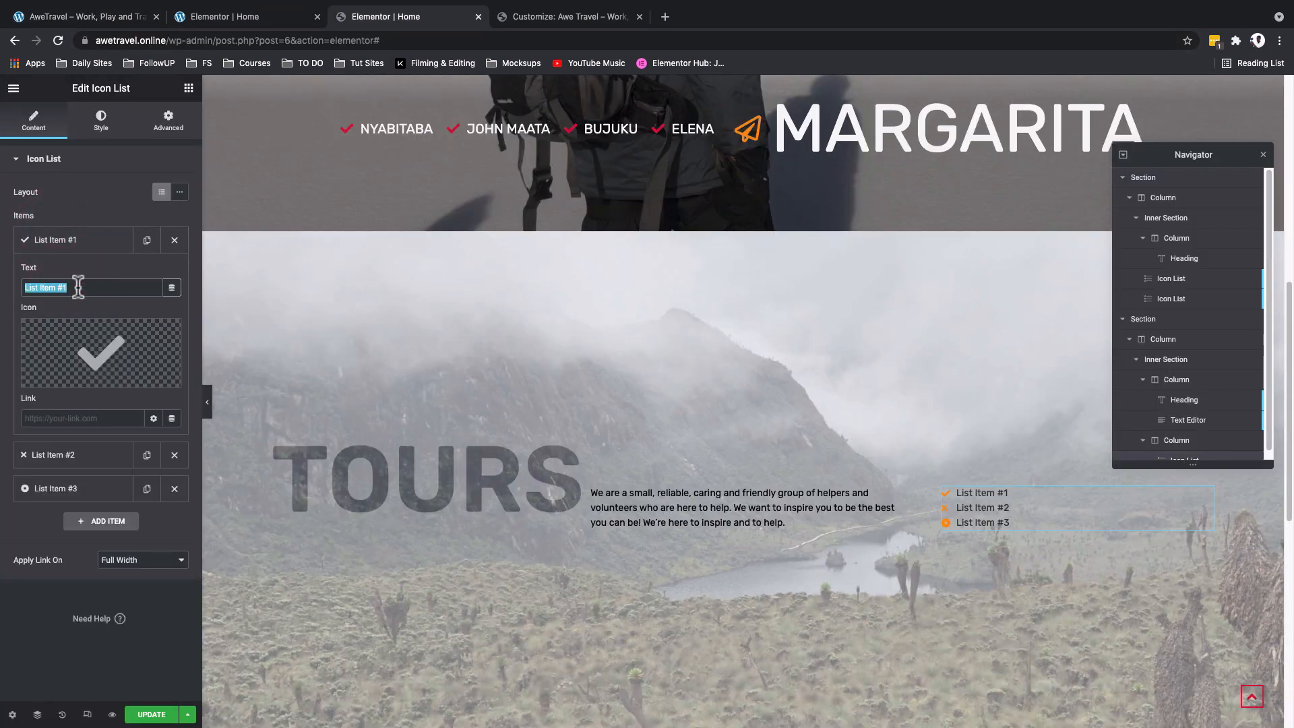
pyautogui.write('FortPortal')
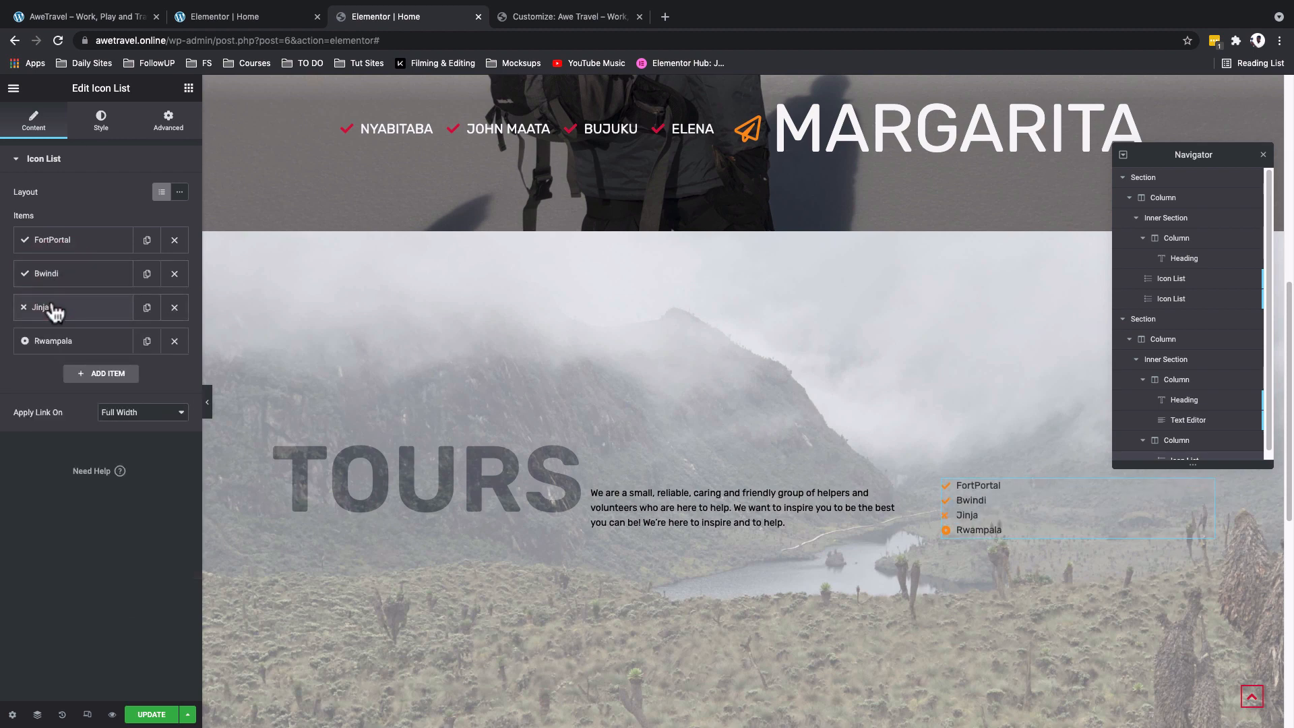
pyautogui.moveTo(41, 314)
pyautogui.mouseDown()
pyautogui.moveTo(28, 280)
pyautogui.moveTo(43, 289)
pyautogui.moveTo(32, 322)
pyautogui.mouseUp()
# - Switch the icon list to the inline layout and apply its links as Inline
pyautogui.click(179, 193)
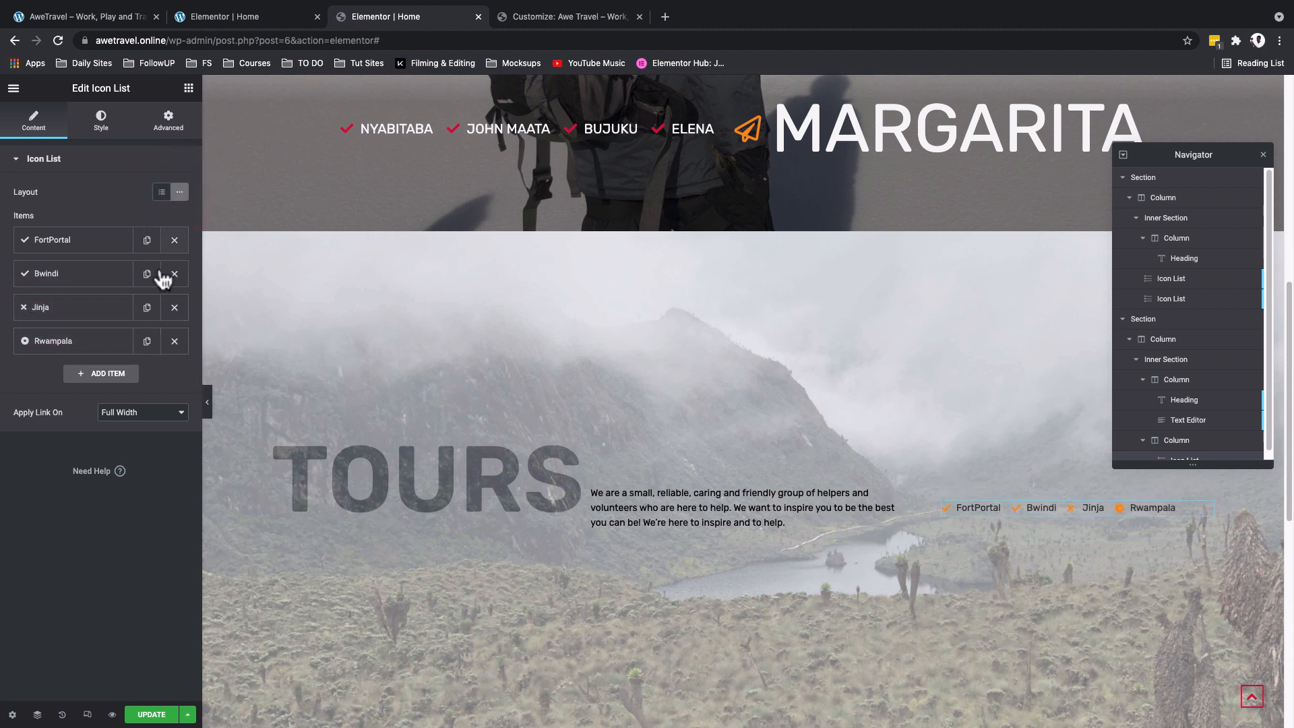
pyautogui.click(153, 416)
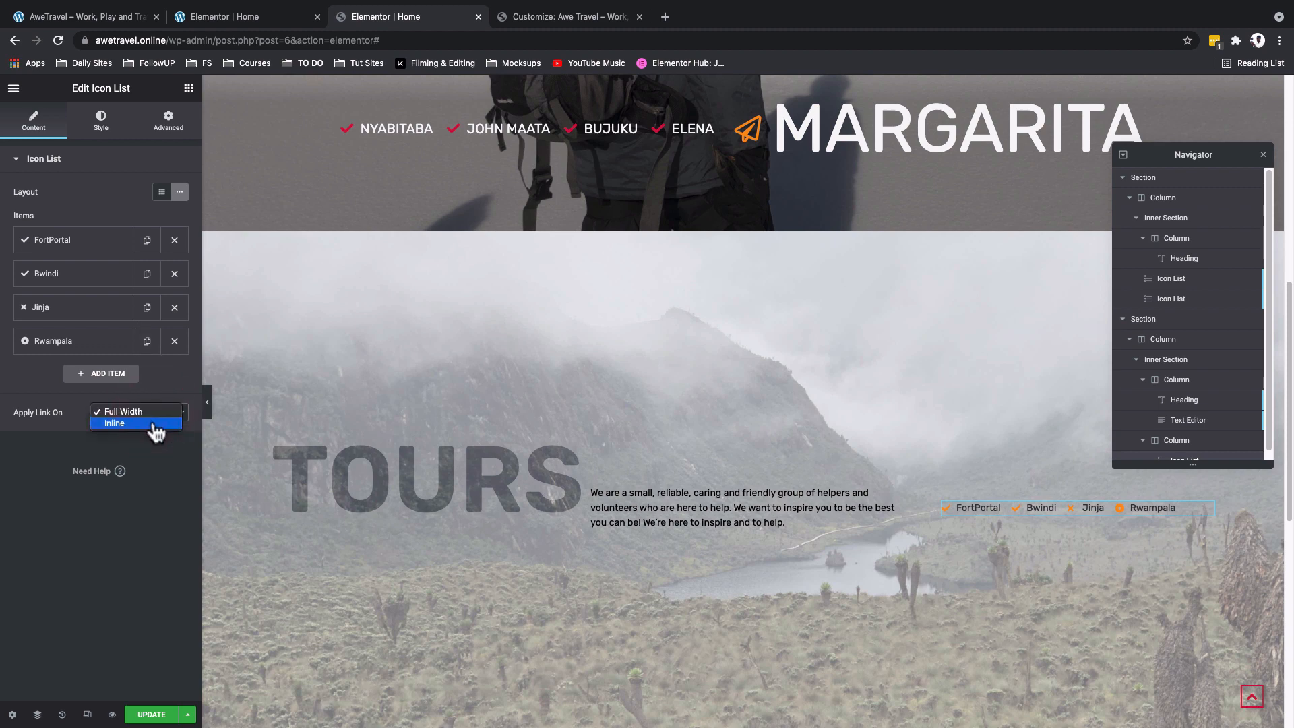
pyautogui.click(153, 425)
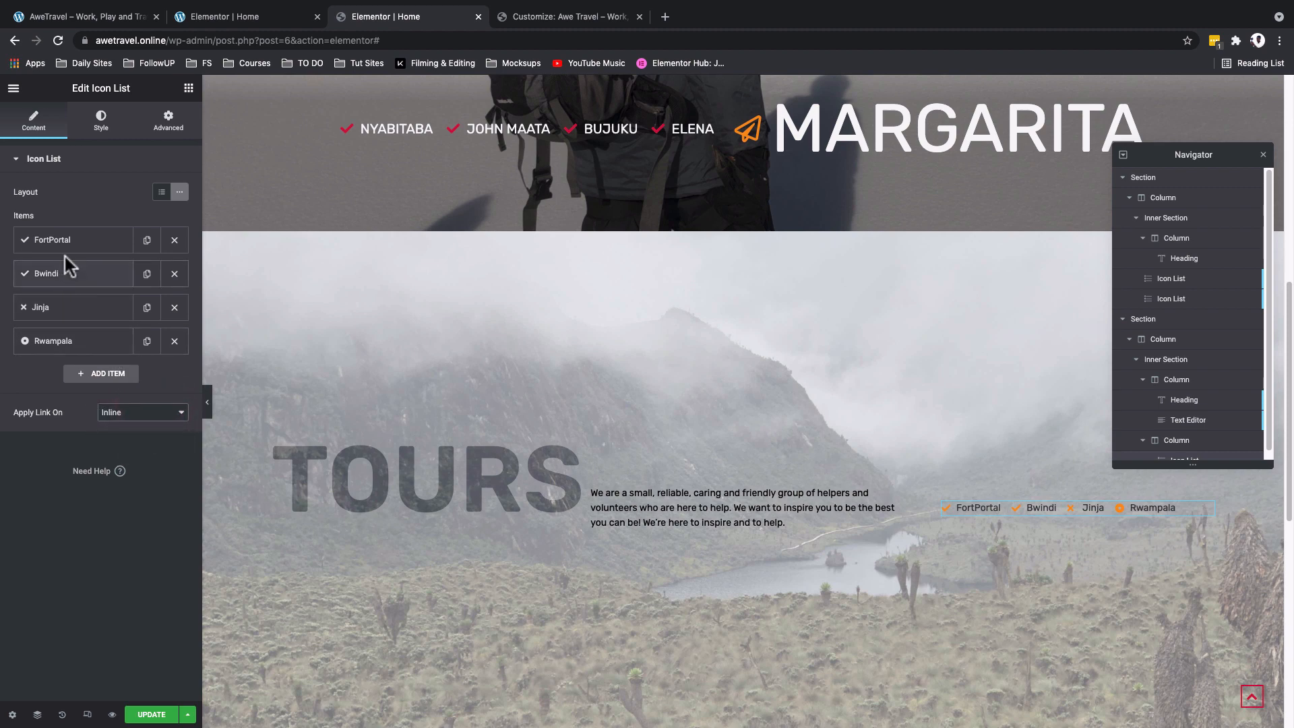
# - Turn on the divider between the icon list items
pyautogui.click(101, 120)
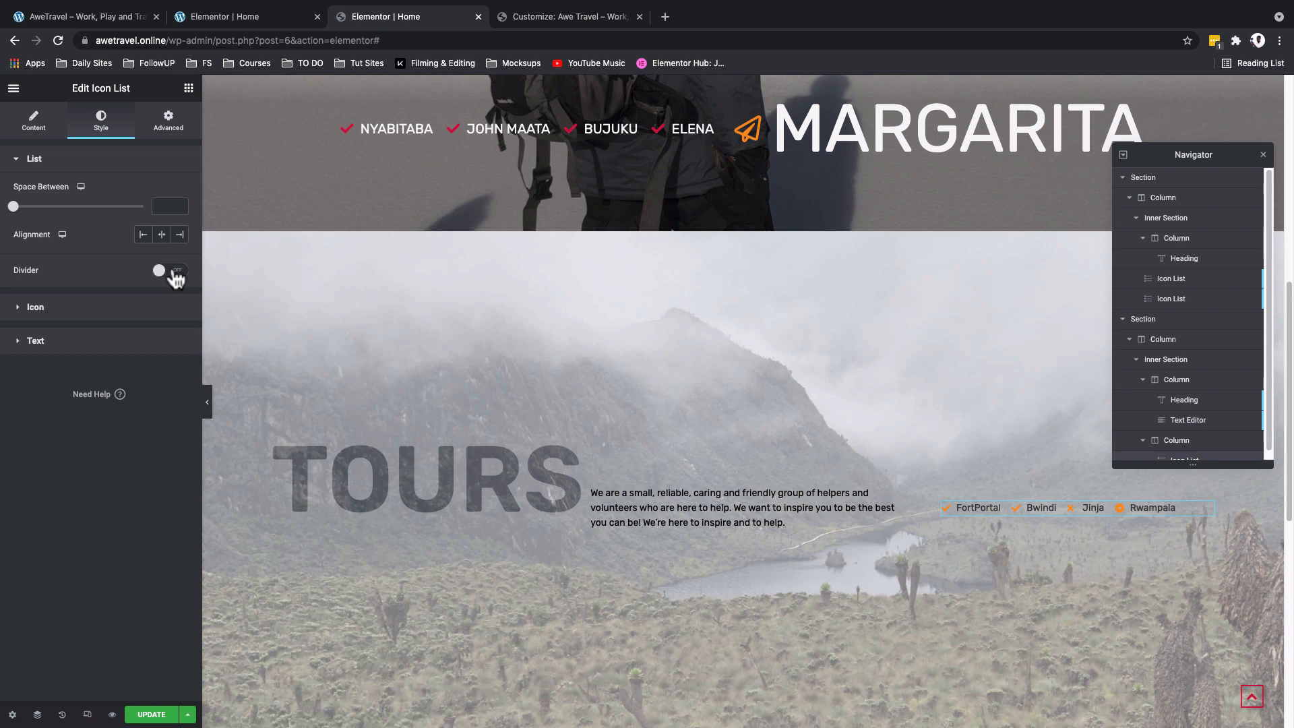
pyautogui.click(175, 271)
pyautogui.click(179, 275)
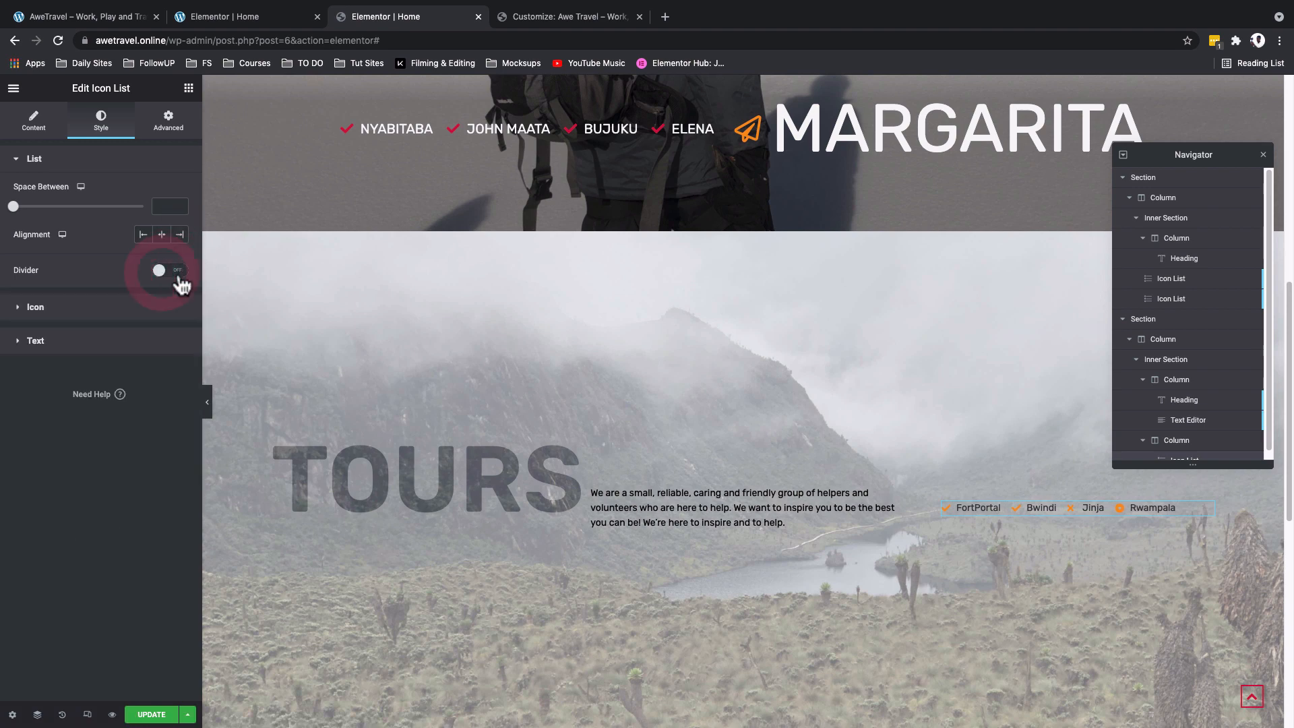
pyautogui.click(178, 273)
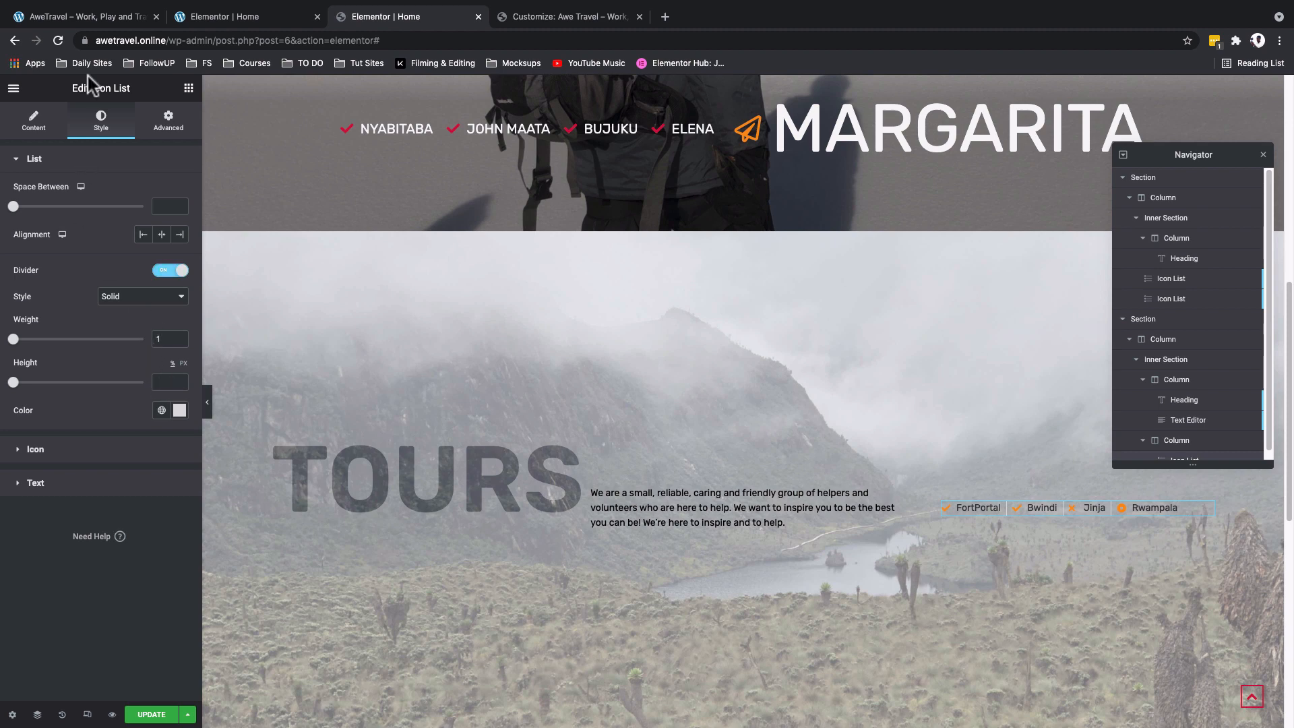
# - Compare the dividers with the reference site, then set the divider weight to 2 and its color to Primary/Orange
pyautogui.click(102, 15)
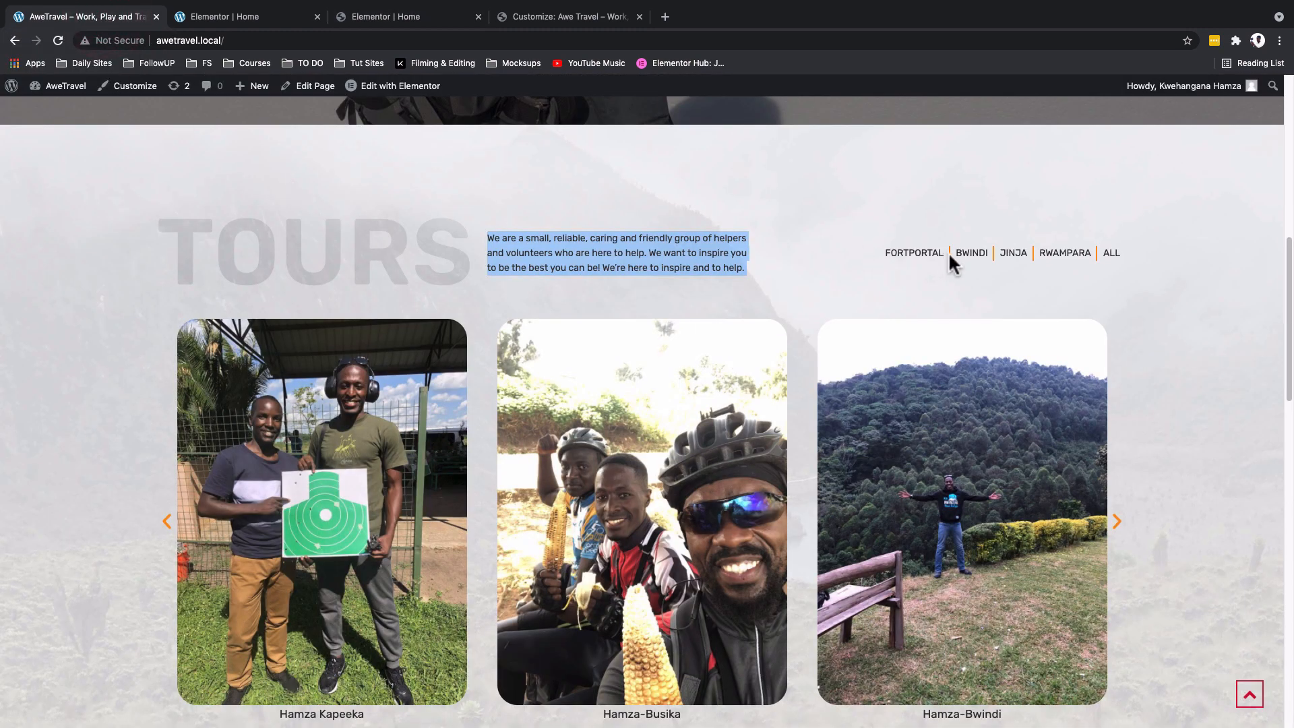
pyautogui.click(394, 16)
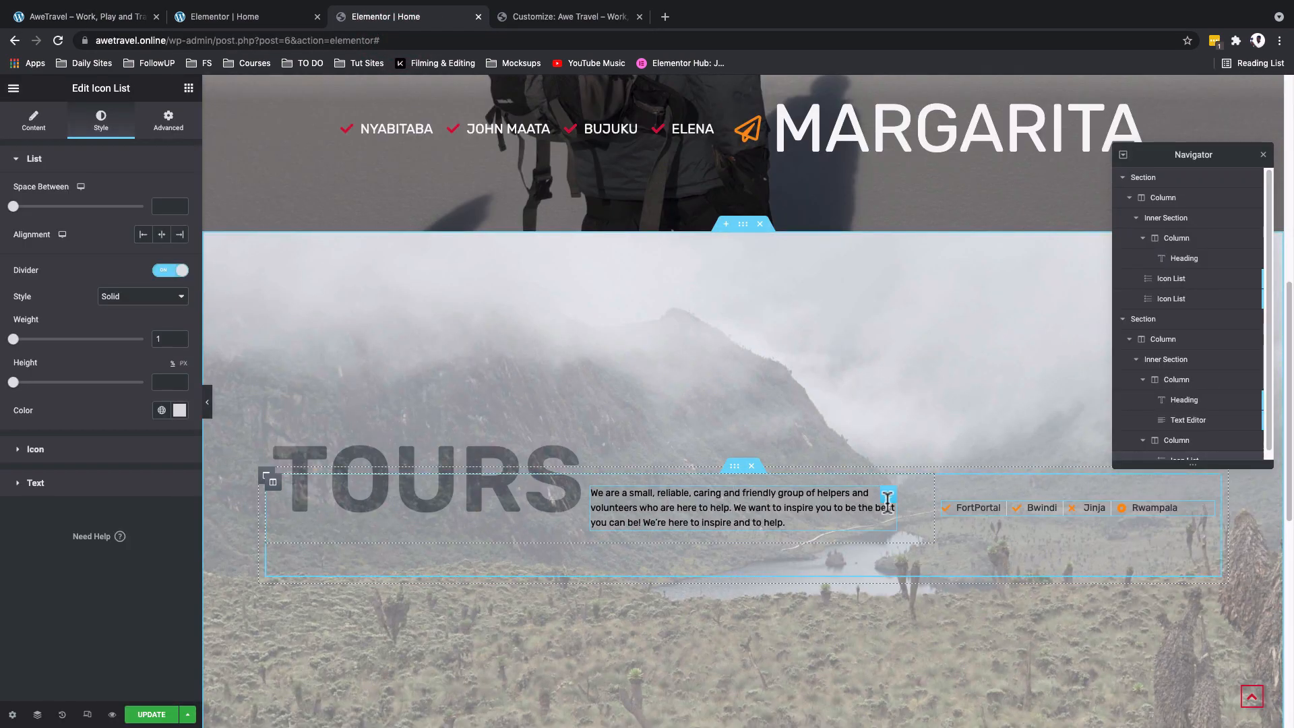
pyautogui.moveTo(14, 339); pyautogui.dragTo(19, 340)
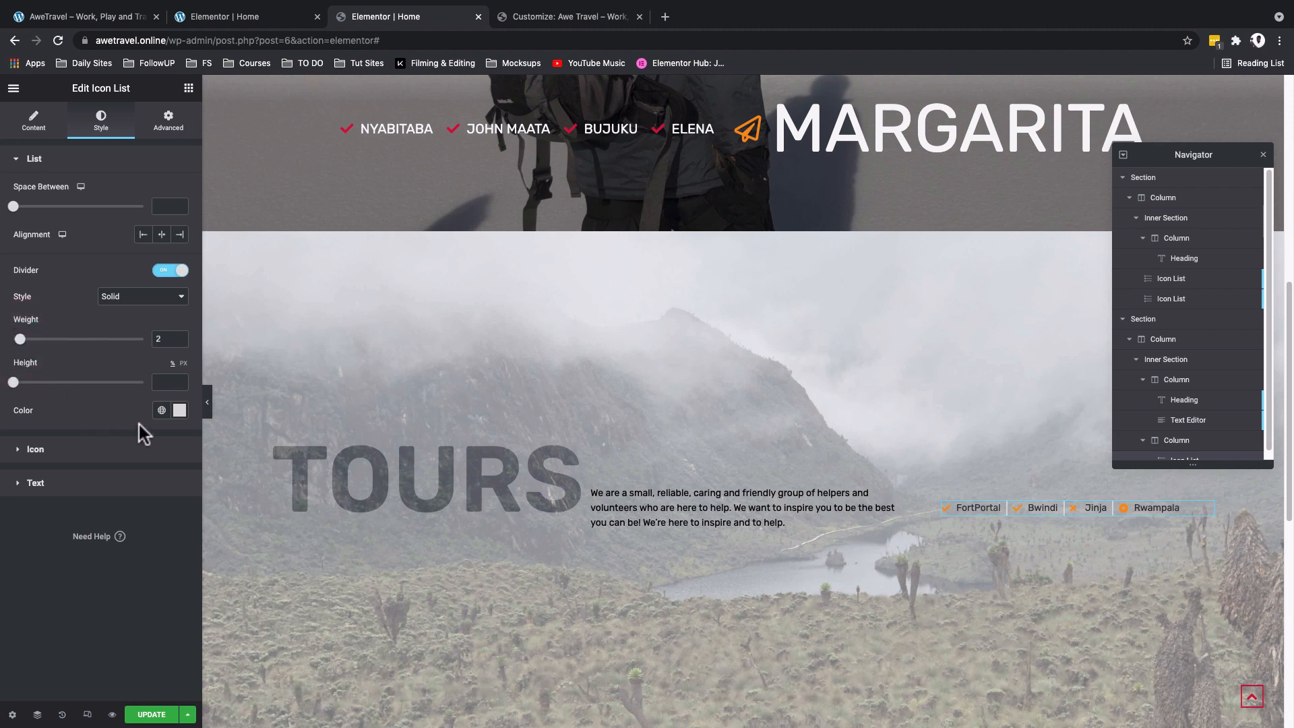
pyautogui.click(161, 411)
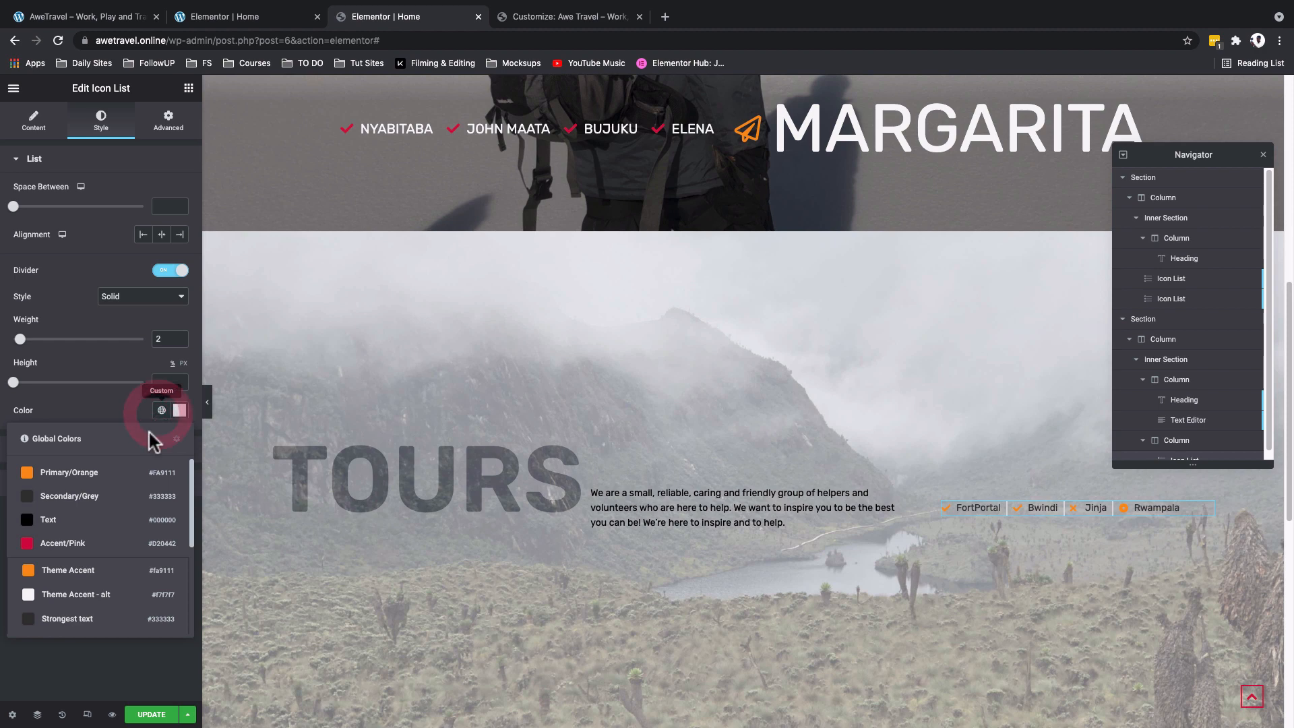
pyautogui.click(104, 468)
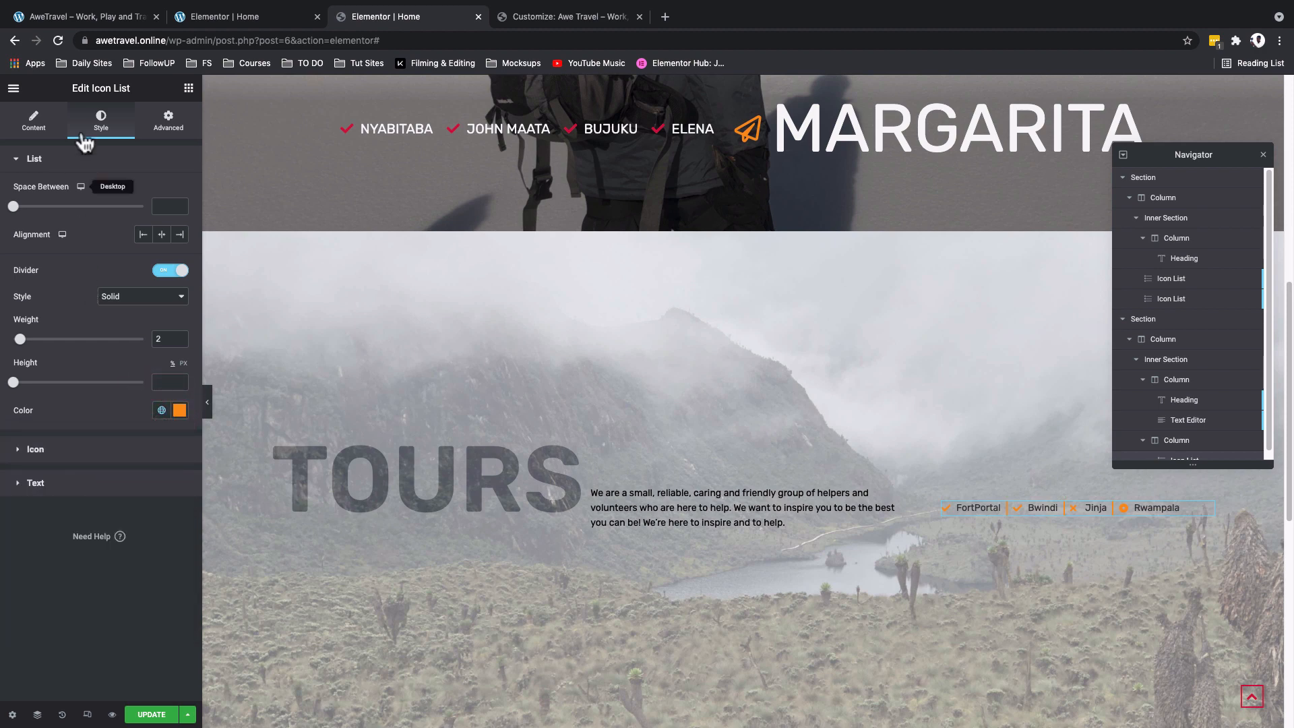
# - Remove the icons from the FortPortal, Bwindi, Jinja and Rwampala list items
pyautogui.click(37, 118)
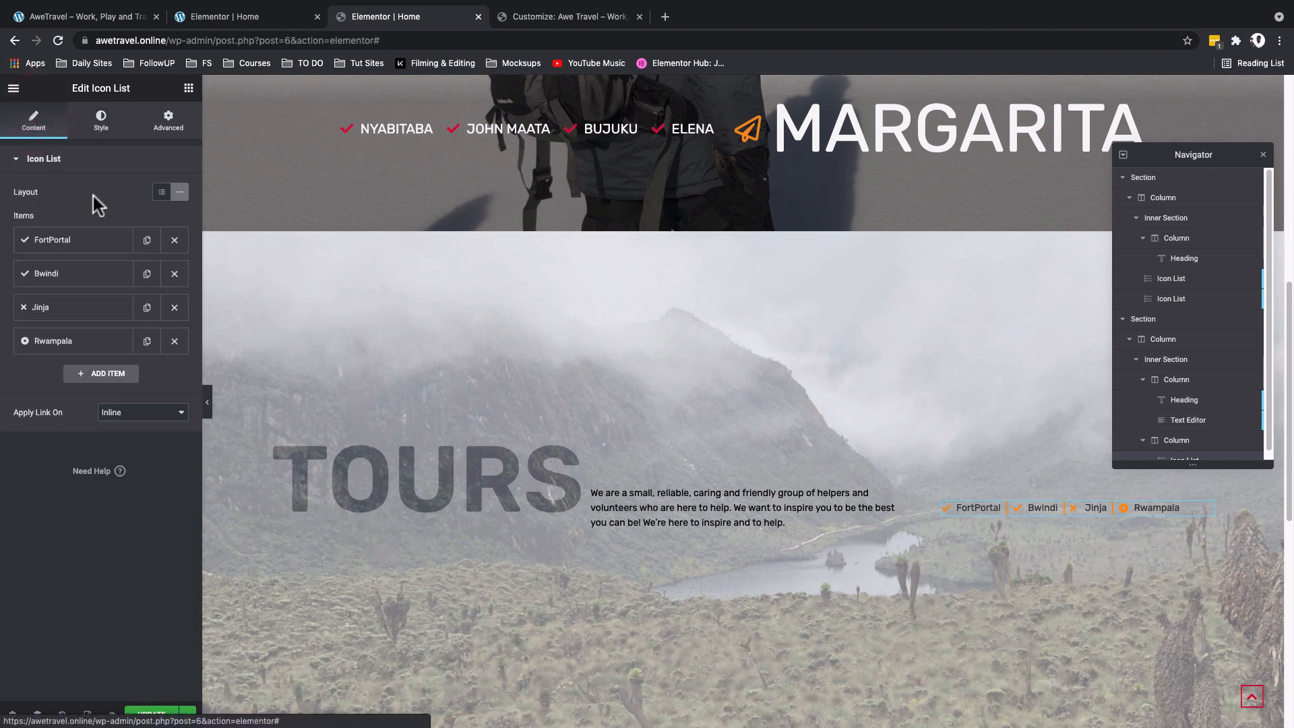
pyautogui.click(105, 241)
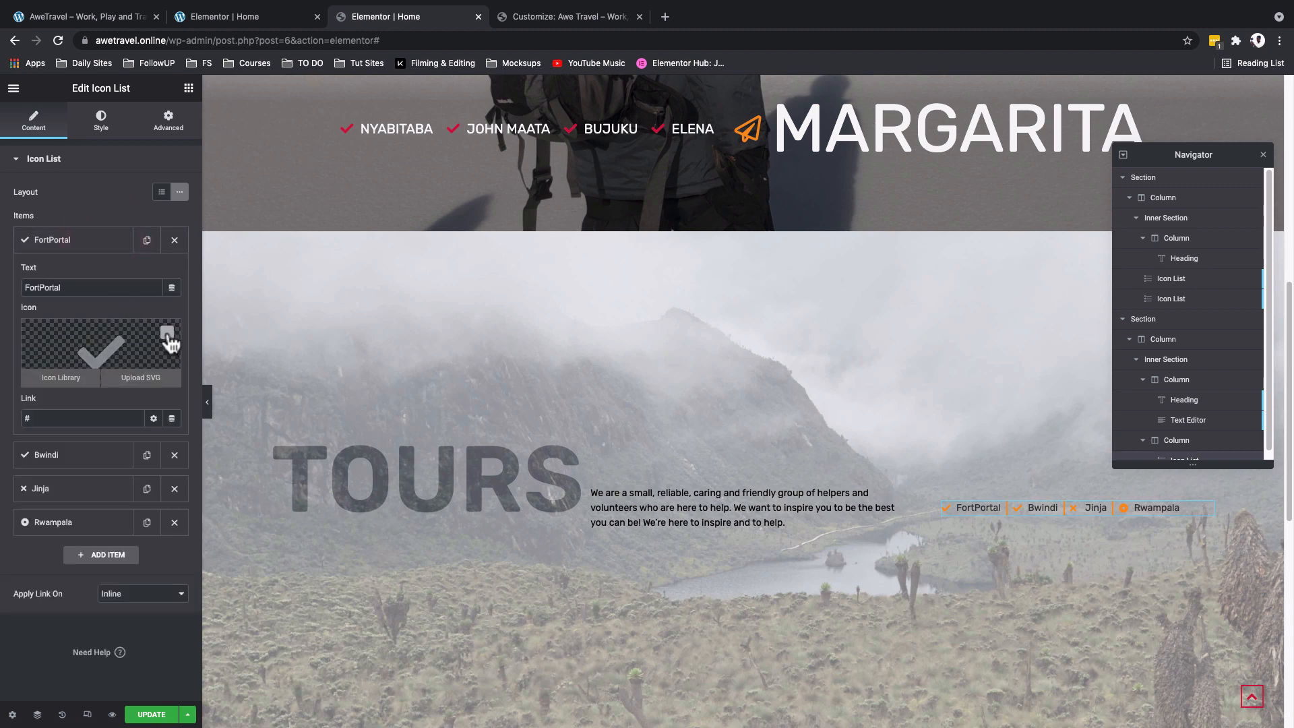
pyautogui.click(167, 332)
pyautogui.click(111, 243)
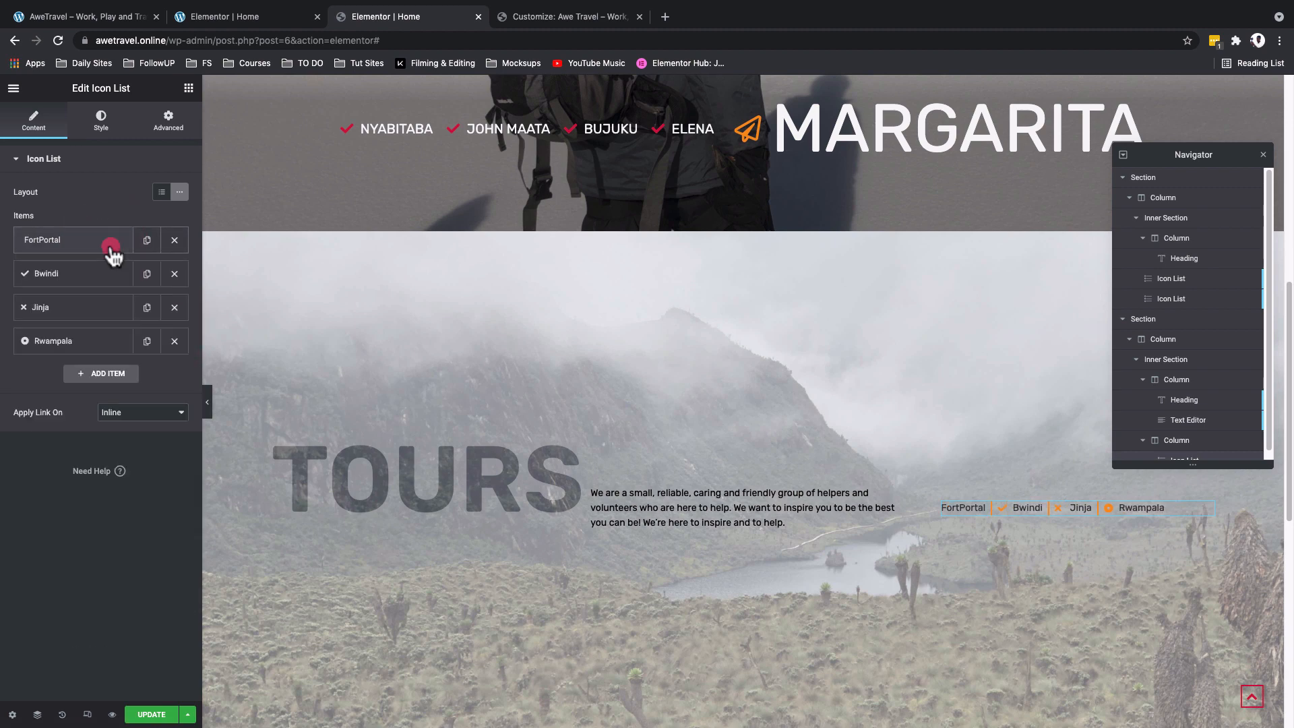
pyautogui.click(114, 274)
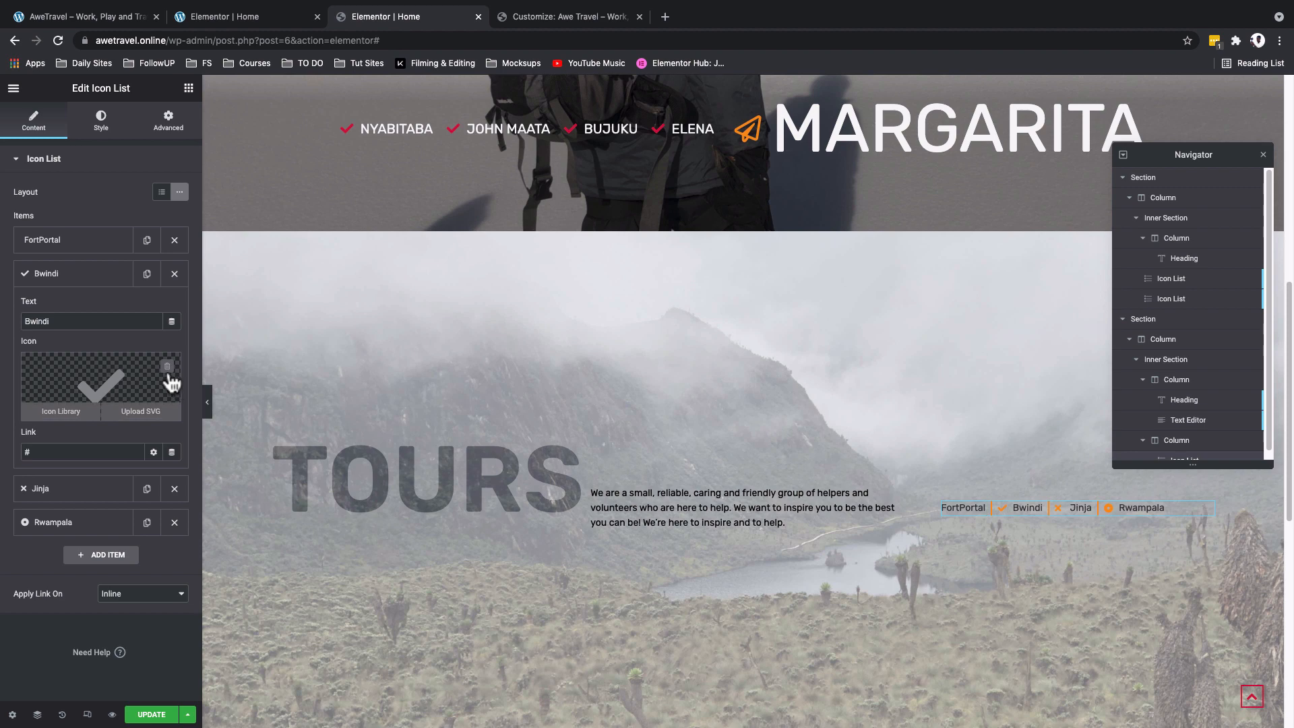
pyautogui.click(166, 370)
pyautogui.click(67, 275)
pyautogui.click(75, 276)
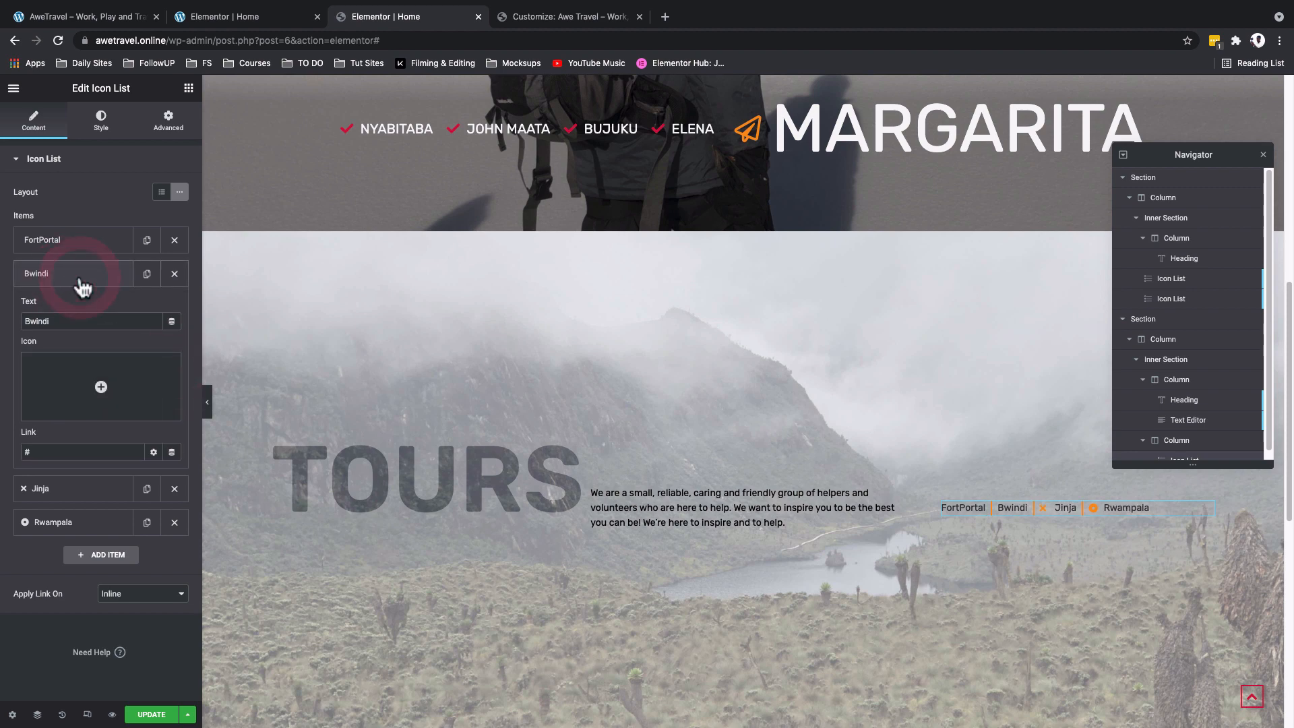
# - Duplicate the Rwampala list item and rename the copy to All
pyautogui.click(146, 342)
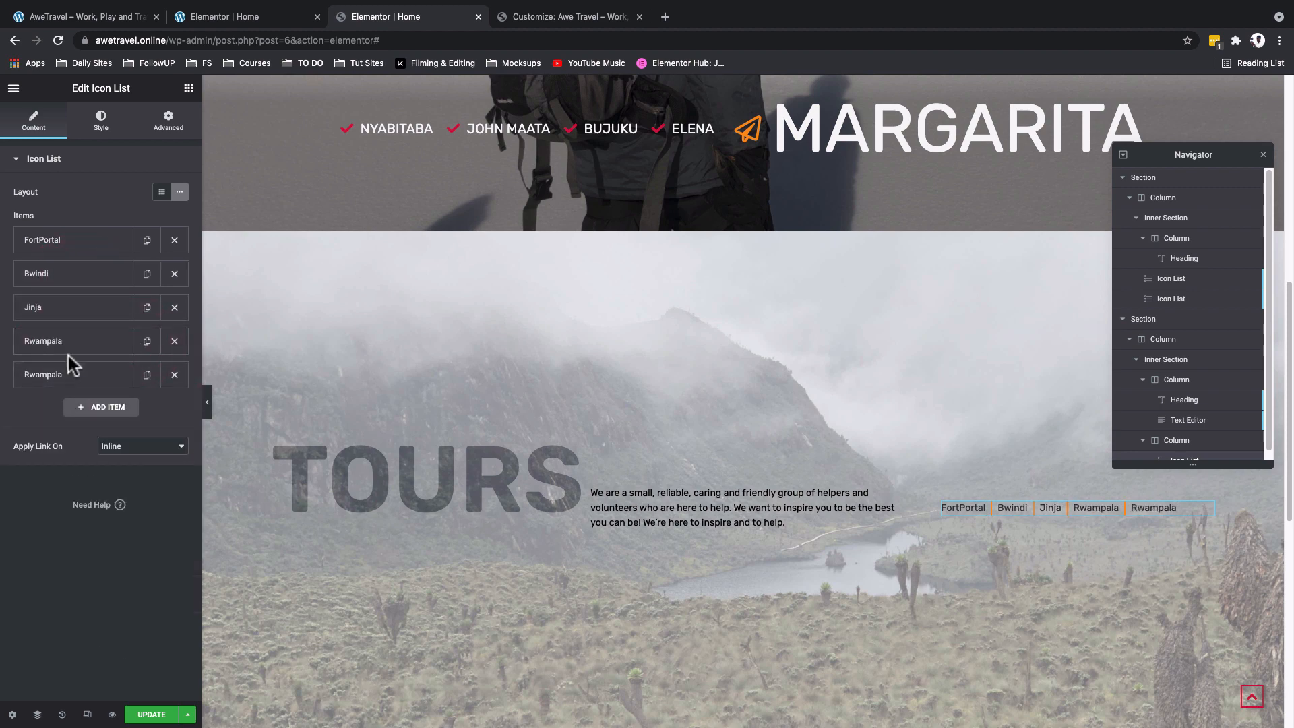
pyautogui.click(68, 373)
pyautogui.doubleClick(43, 424)
pyautogui.write('All')
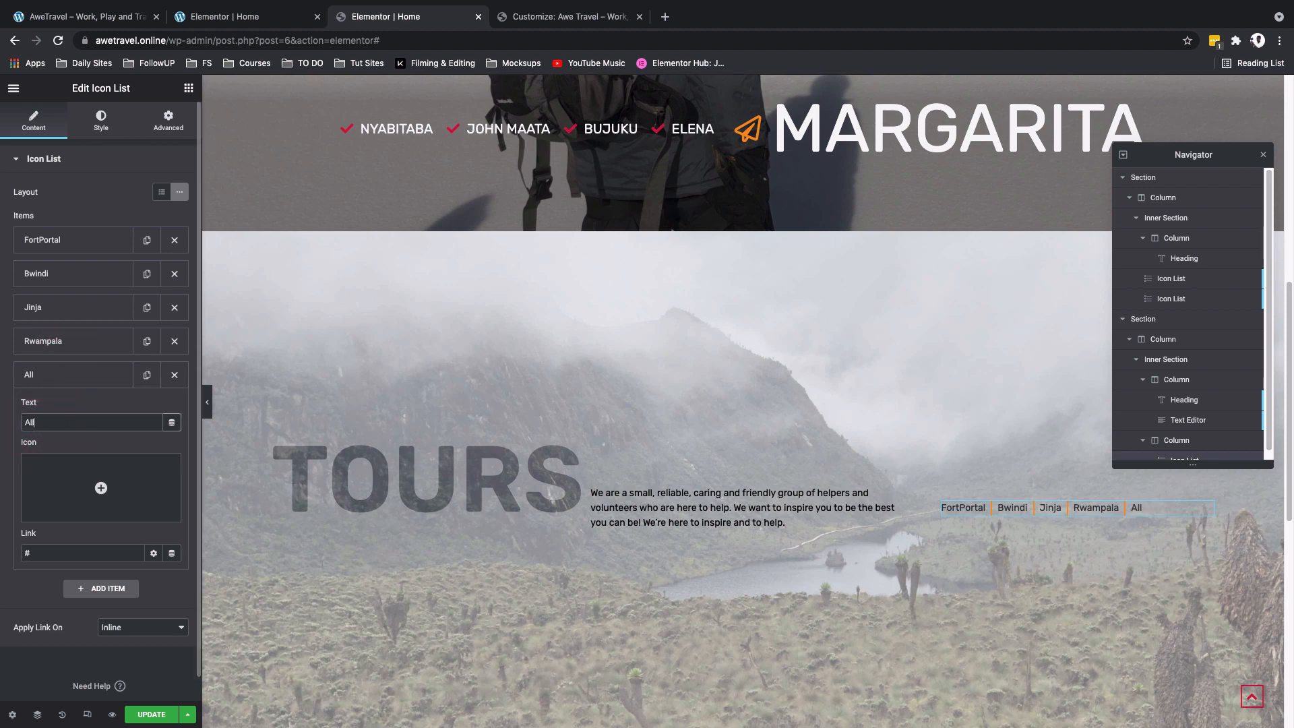
pyautogui.click(68, 375)
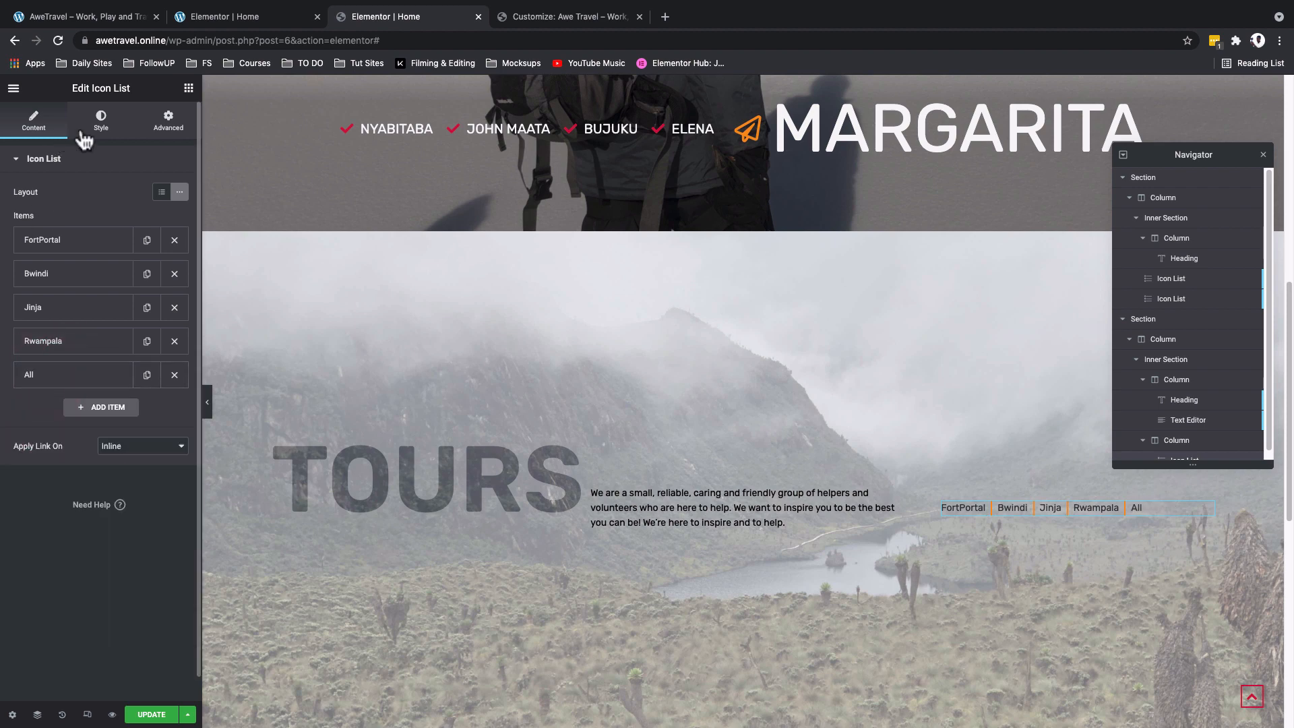
# - Set the icon list's text color to the global Text color and transform its typography to uppercase
pyautogui.click(101, 120)
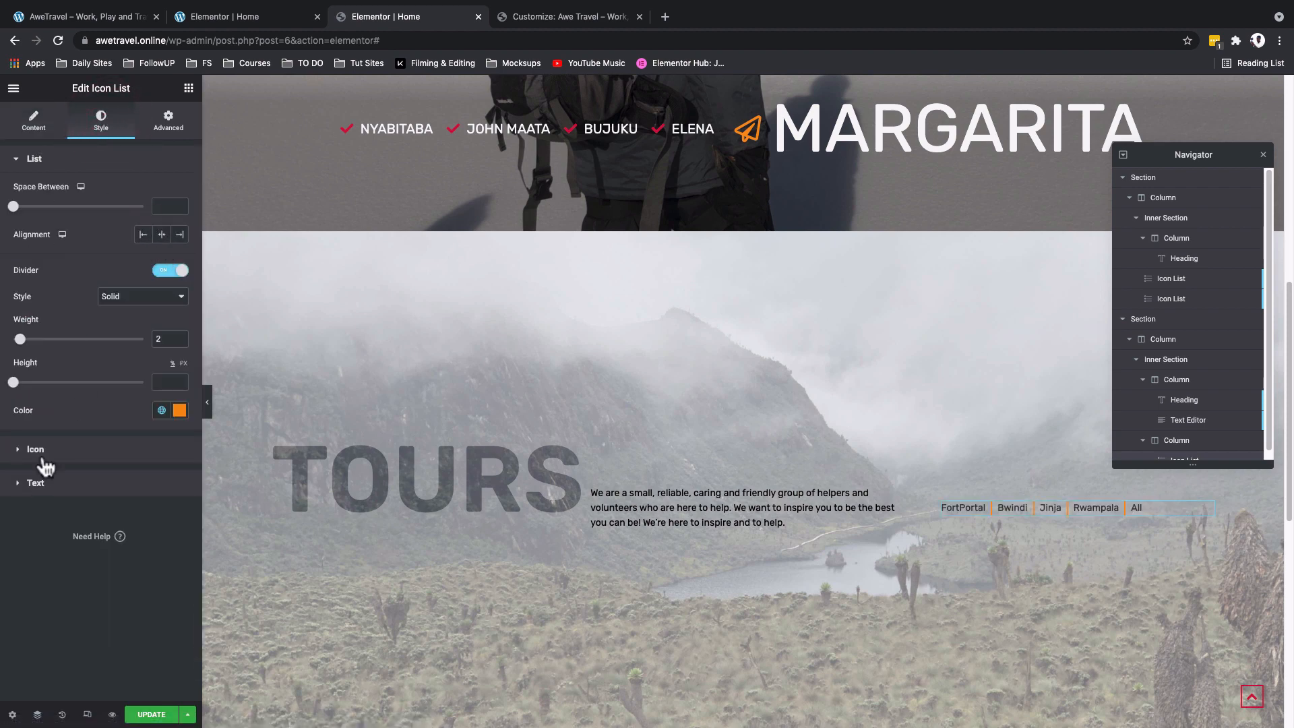
pyautogui.click(38, 485)
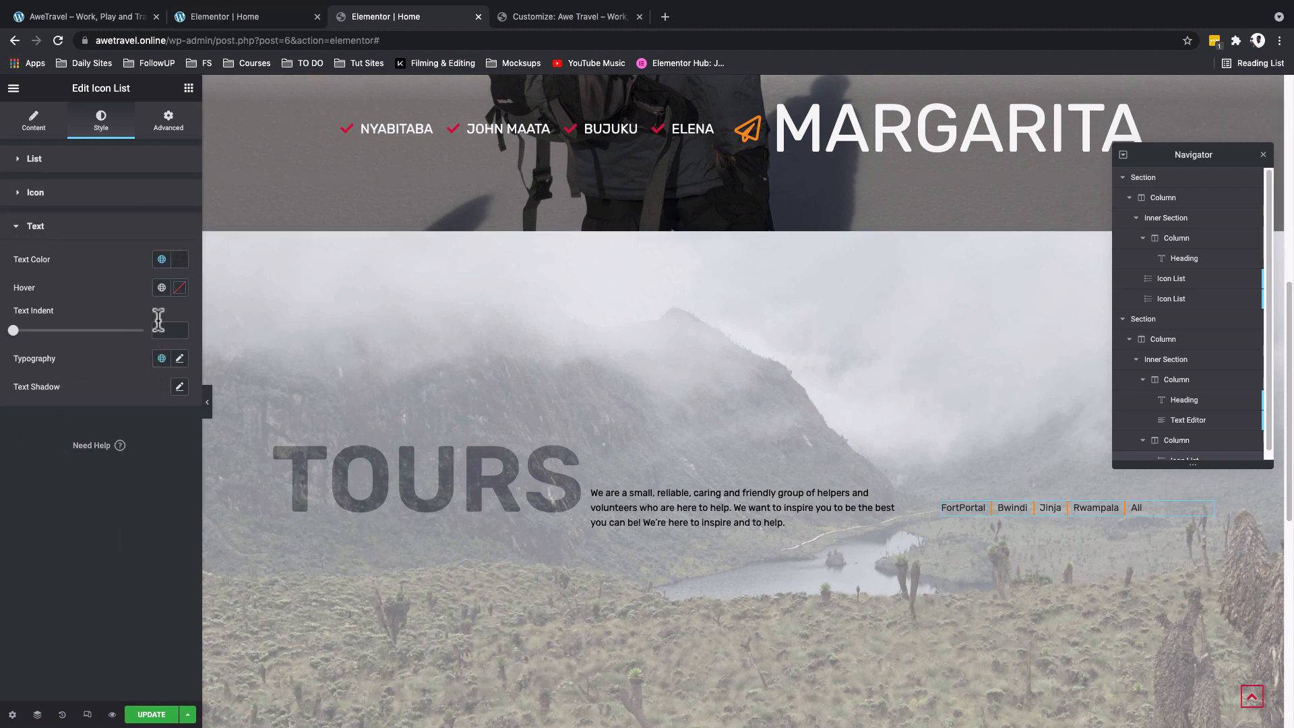
pyautogui.click(162, 261)
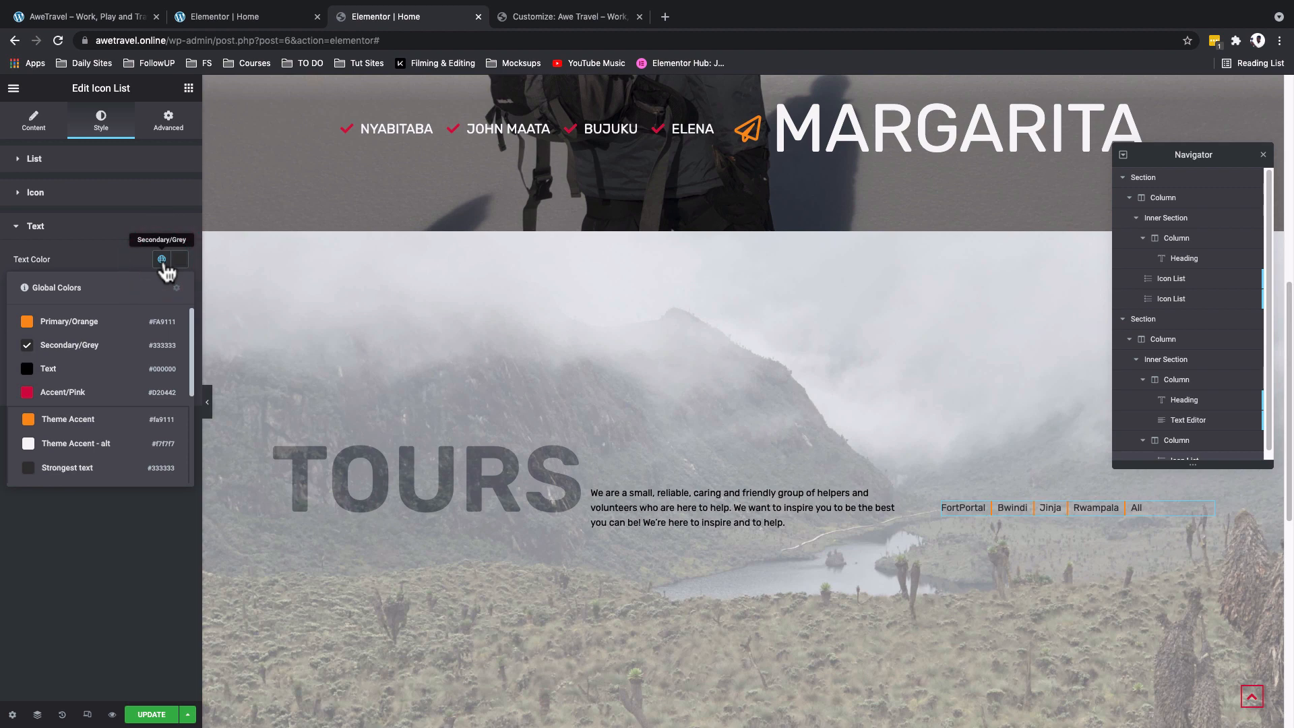
pyautogui.click(102, 370)
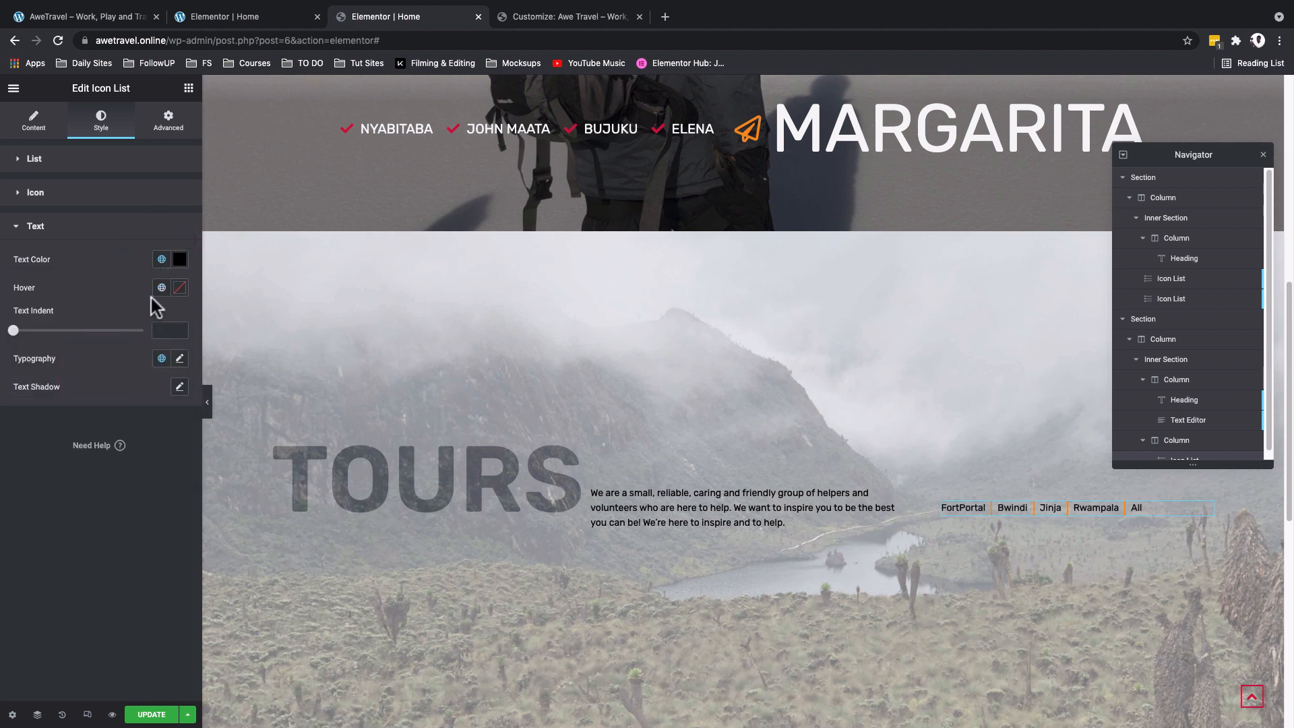
pyautogui.click(179, 358)
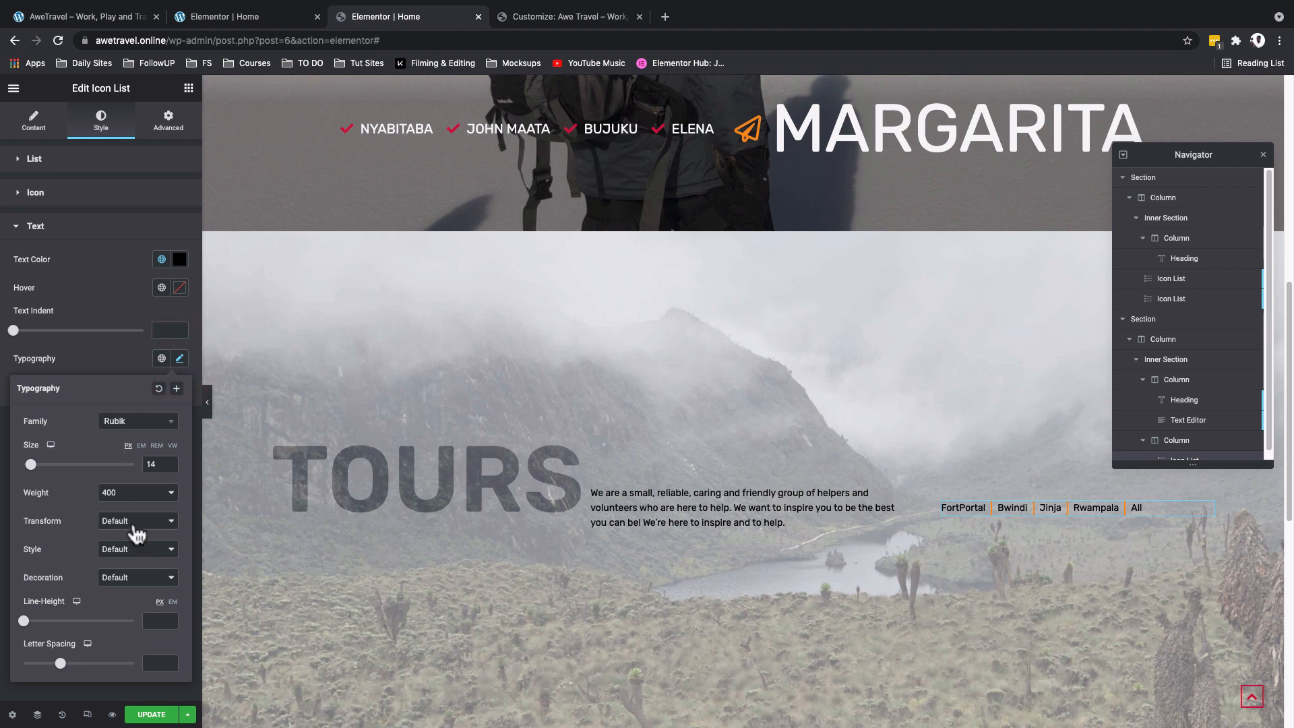
pyautogui.click(135, 526)
pyautogui.click(135, 538)
pyautogui.click(104, 298)
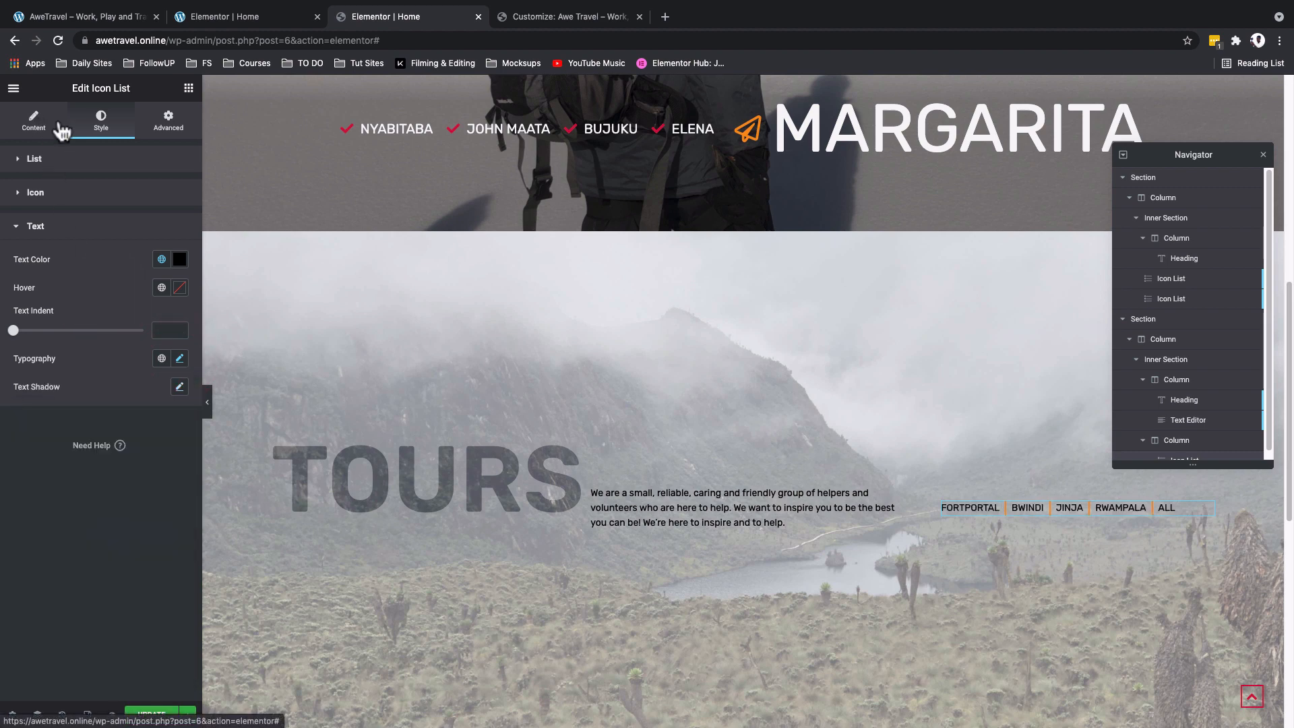
# - Align the list of places to the right within its column
pyautogui.click(32, 118)
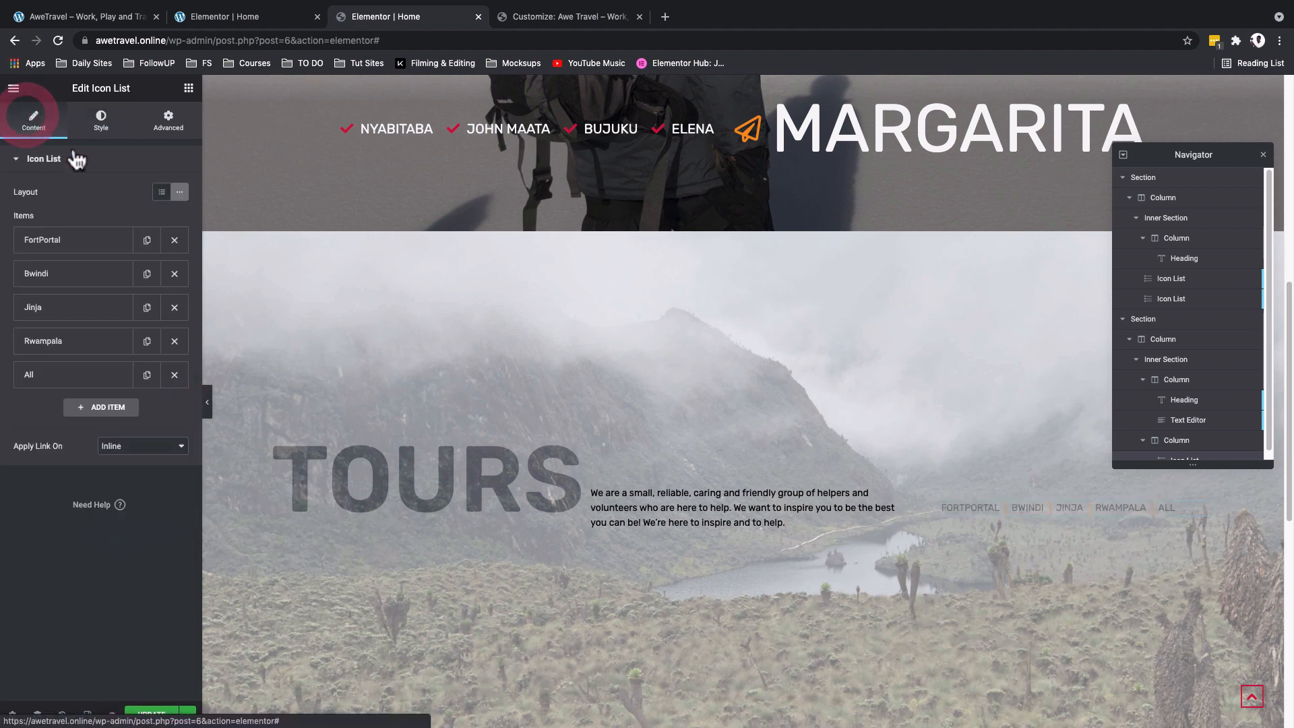
pyautogui.click(101, 122)
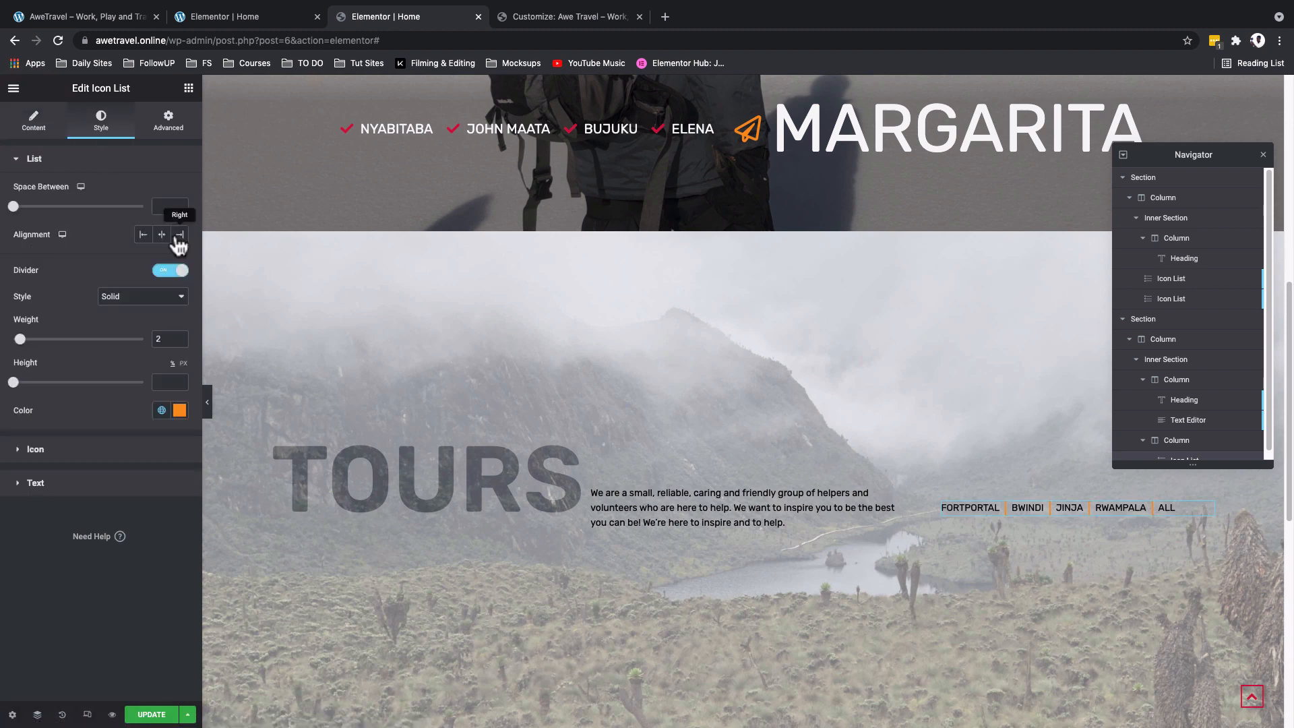
pyautogui.click(179, 234)
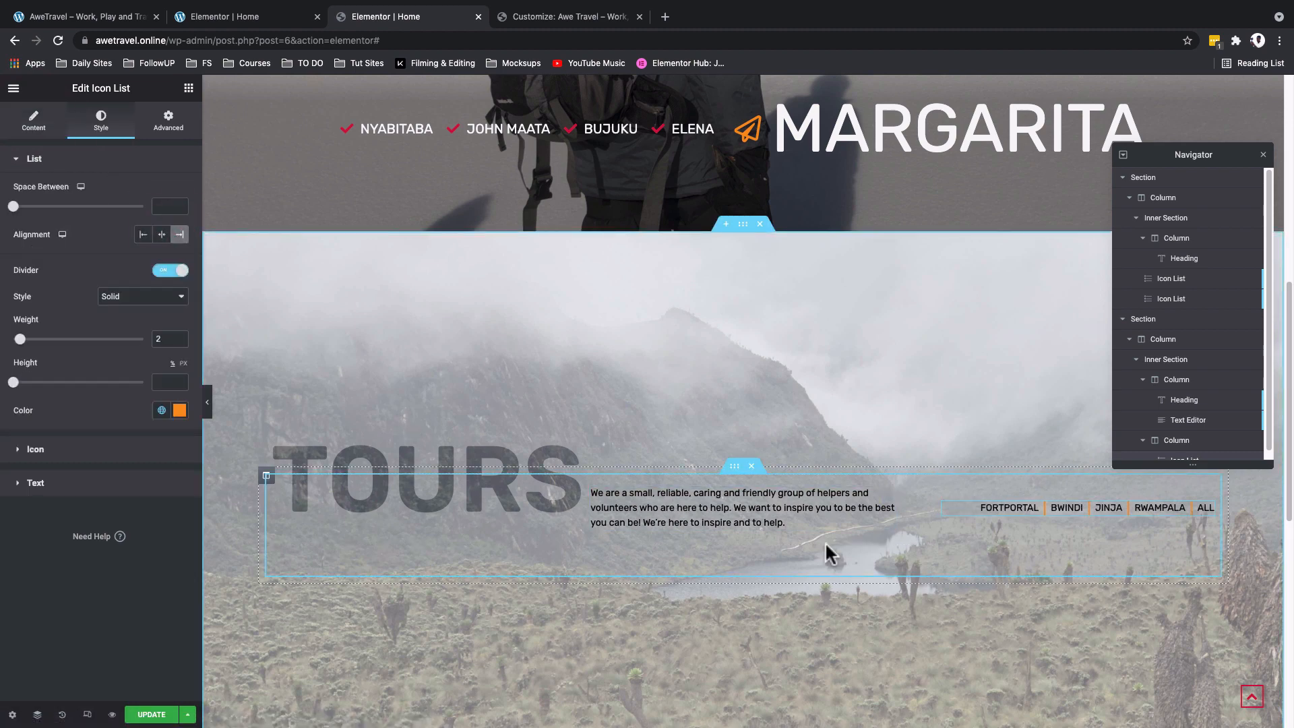
# - Find the Image Carousel widget and place it below the Tours heading row
pyautogui.scroll(-3, 746, 507)
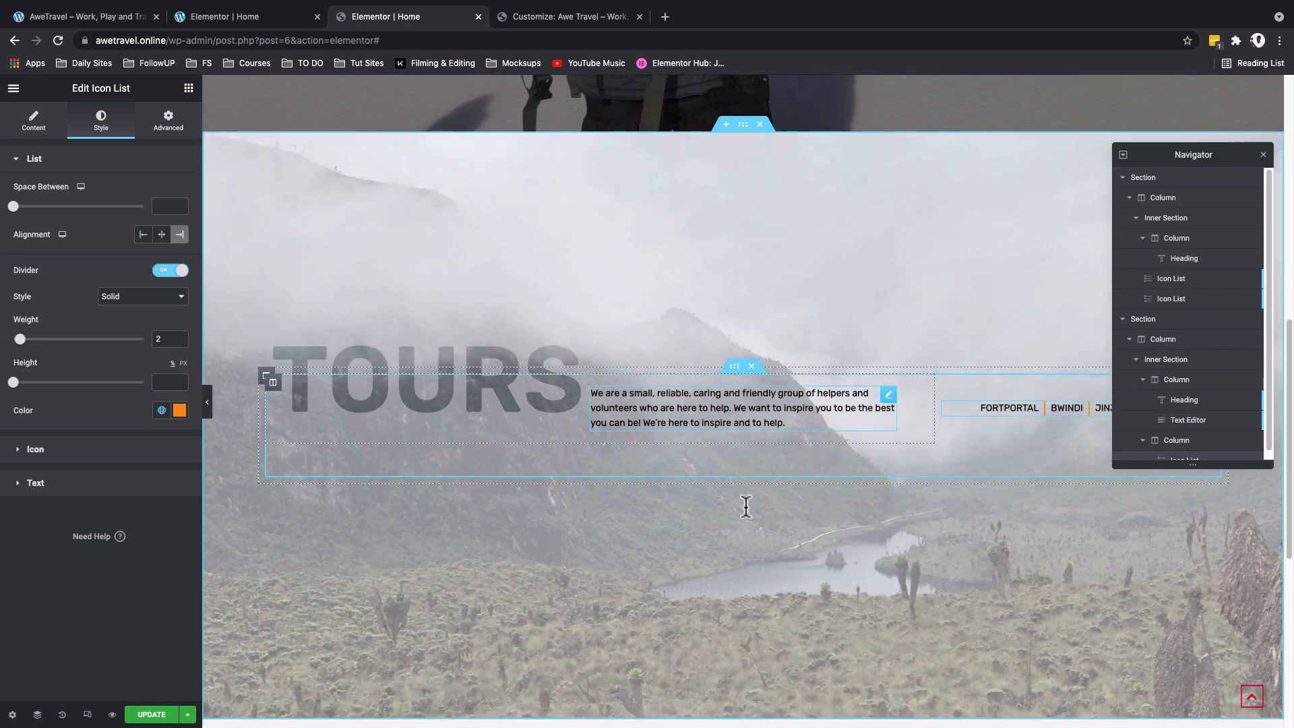
pyautogui.scroll(2, 745, 504)
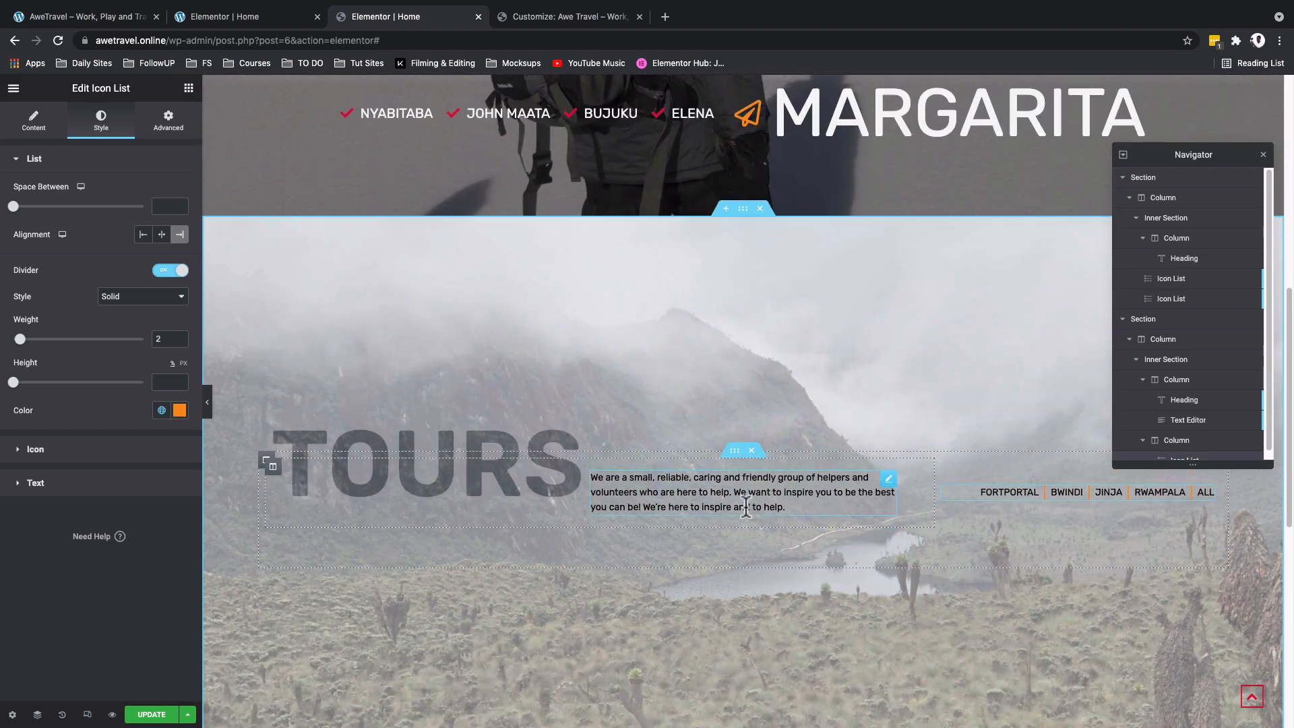
pyautogui.scroll(-2, 559, 278)
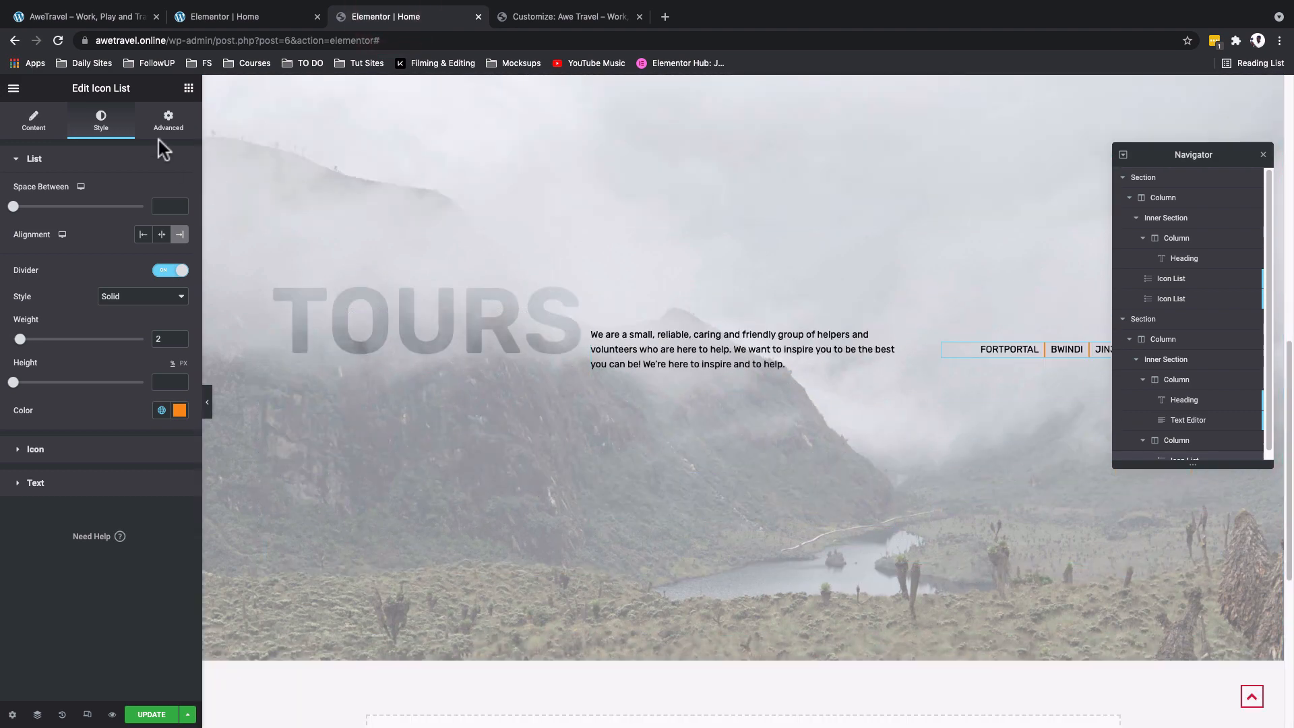
pyautogui.click(189, 89)
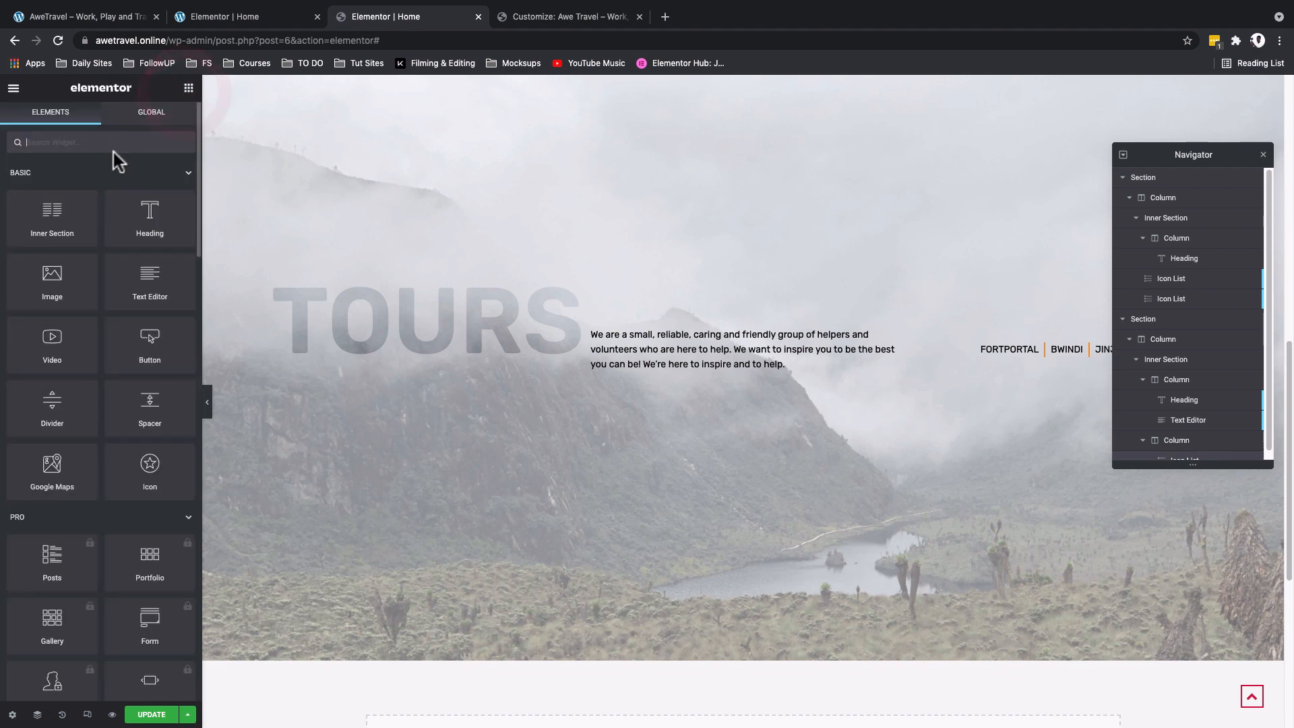
pyautogui.write('imag')
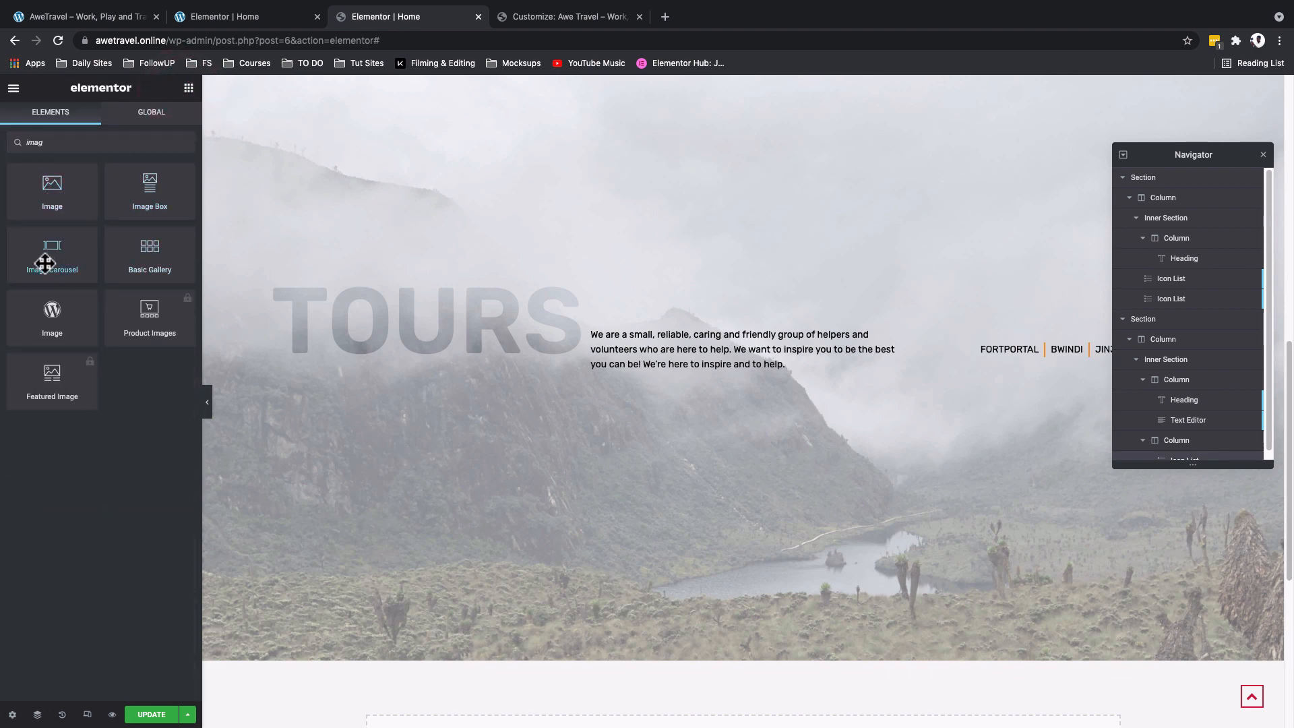
pyautogui.moveTo(45, 255); pyautogui.dragTo(673, 408)
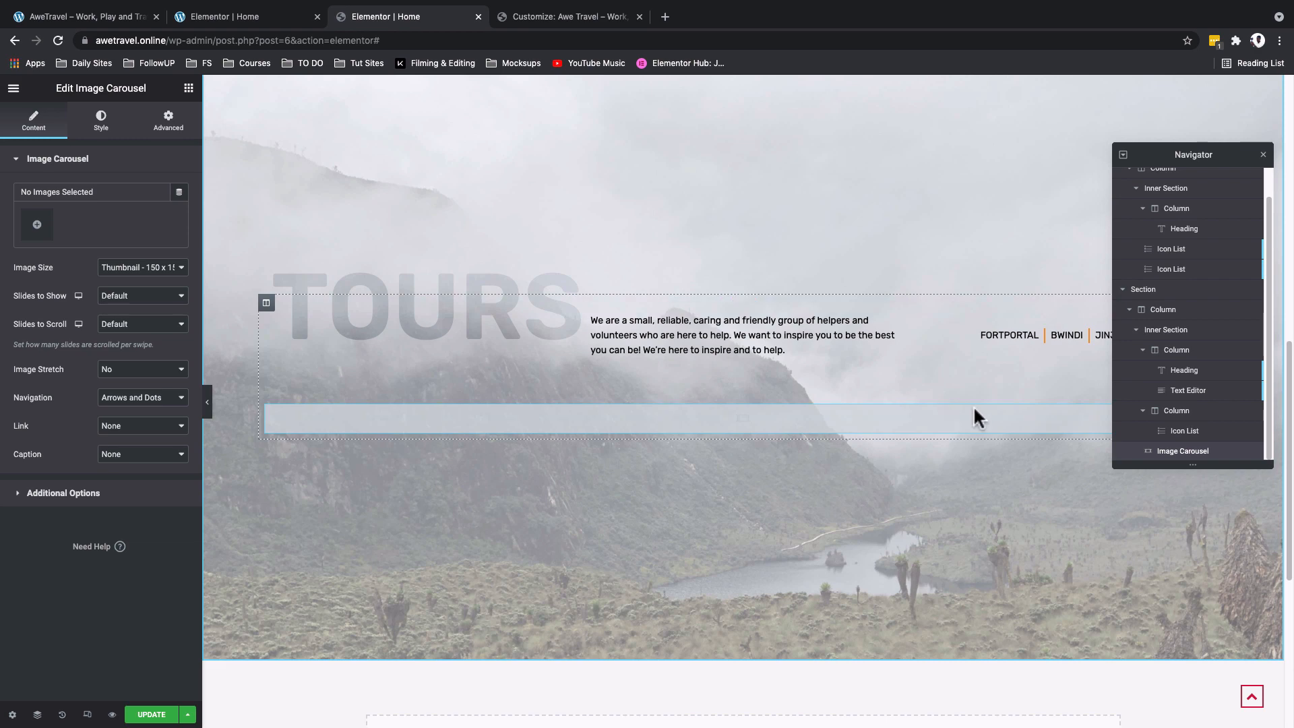
# - Upload seven travel photos for the image carousel and create a new gallery from them
pyautogui.click(43, 222)
pyautogui.click(193, 146)
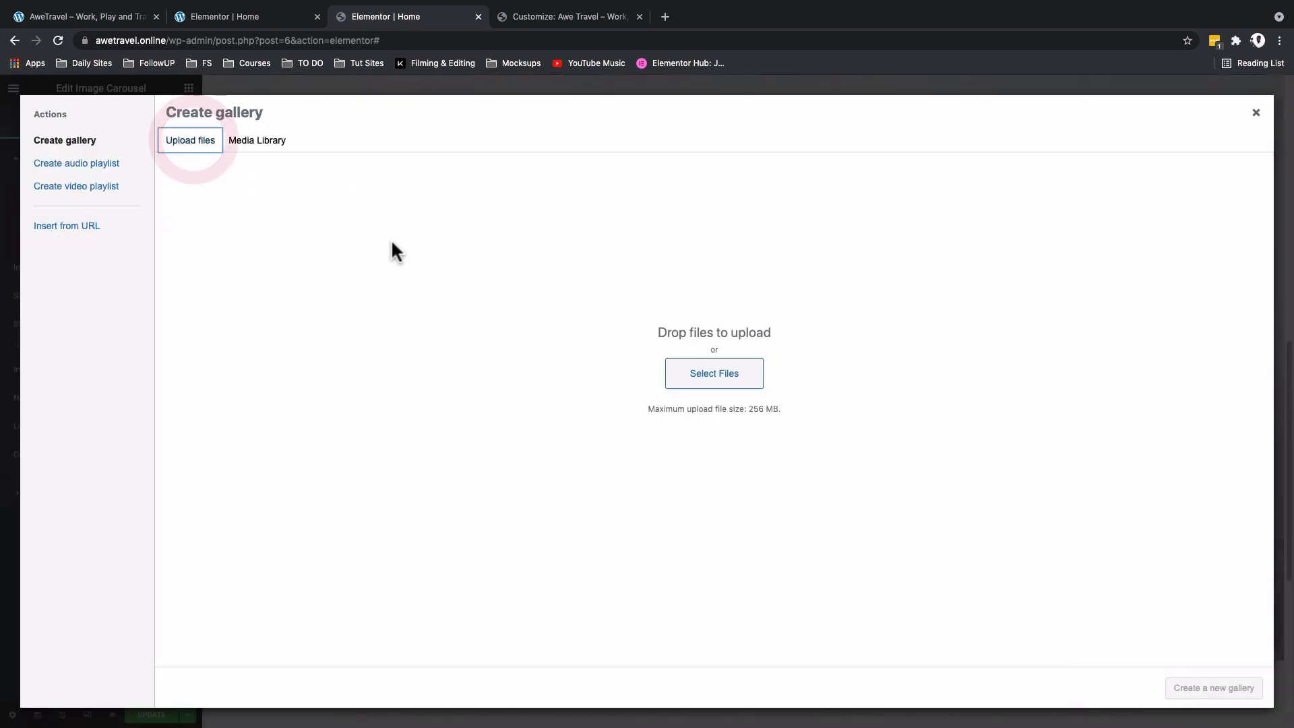
pyautogui.click(714, 373)
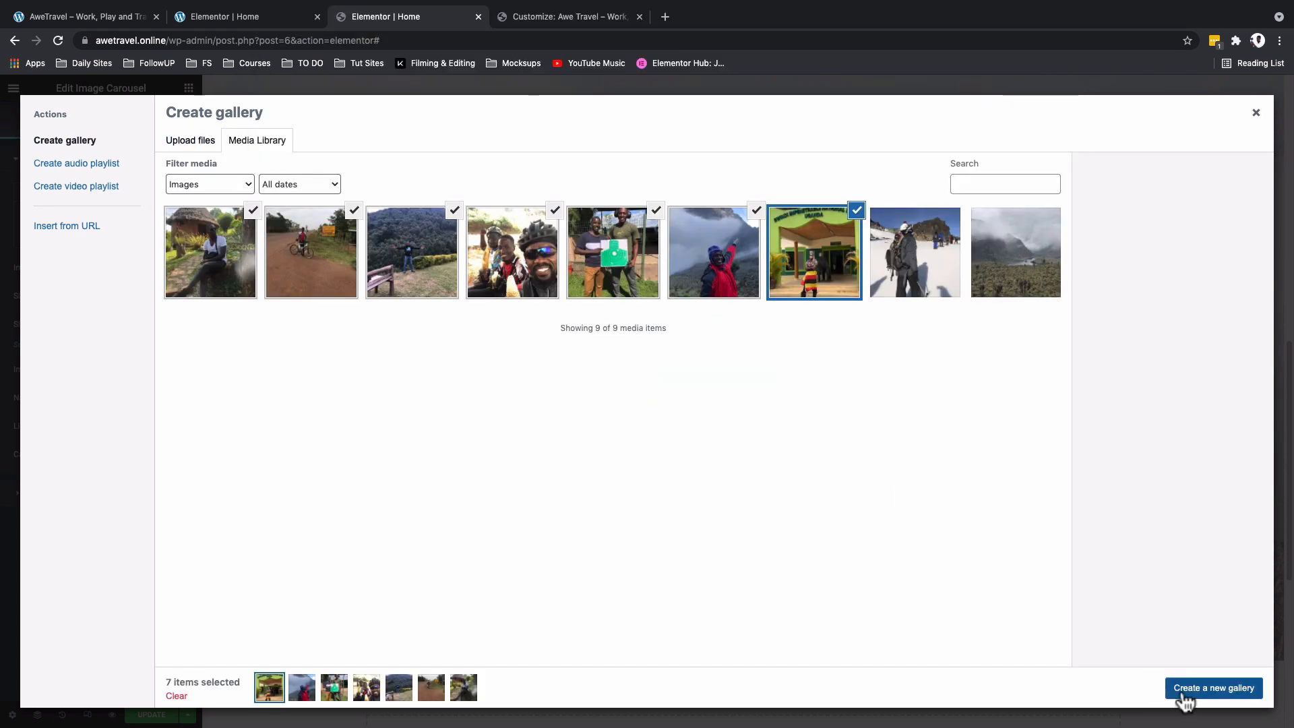
pyautogui.click(1193, 694)
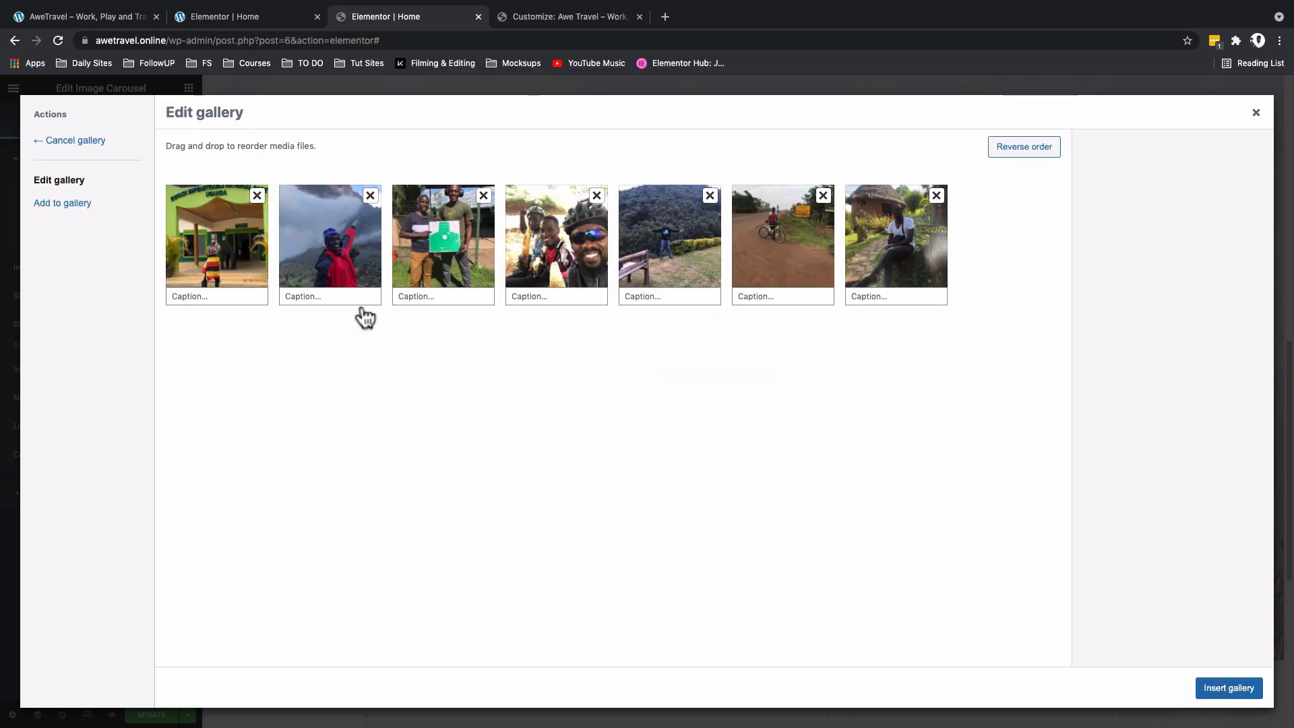
# - Copy the title of the Rwampara hut photo into its alt text
pyautogui.click(905, 263)
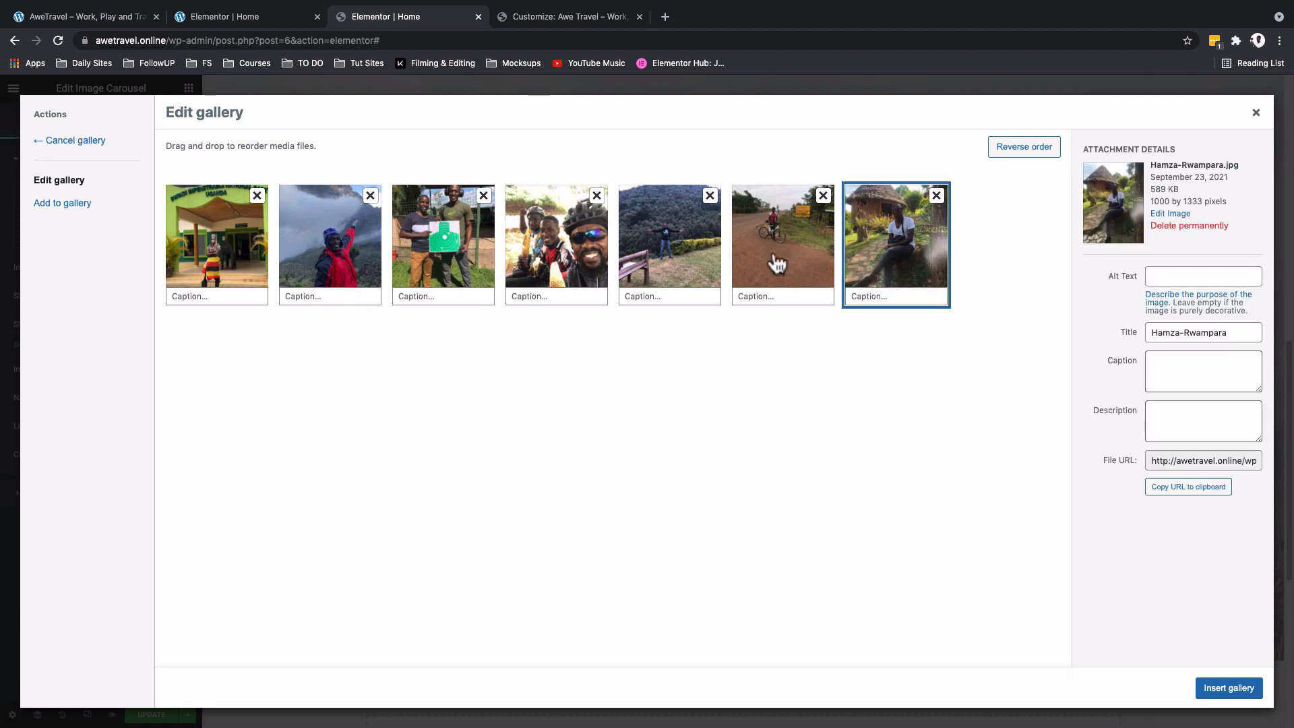
pyautogui.tripleClick(1204, 333)
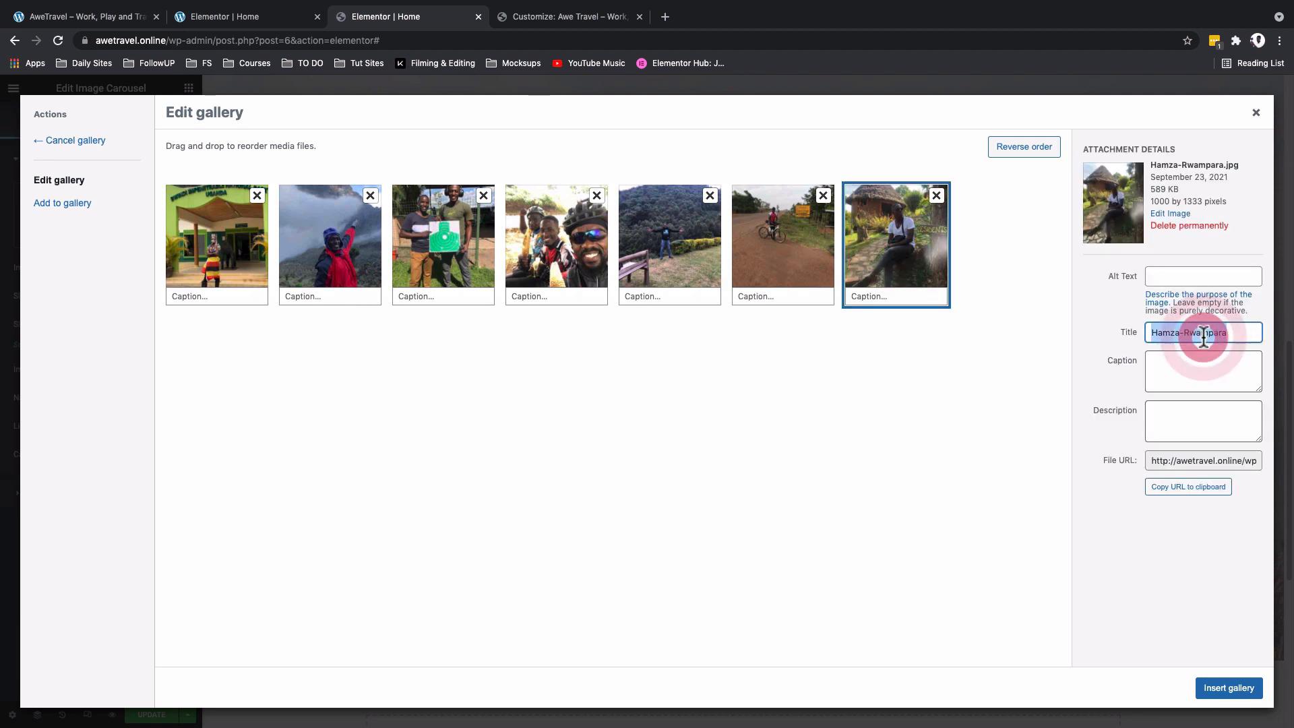
pyautogui.hotkey('ctrl', 'c')
pyautogui.click(1179, 277)
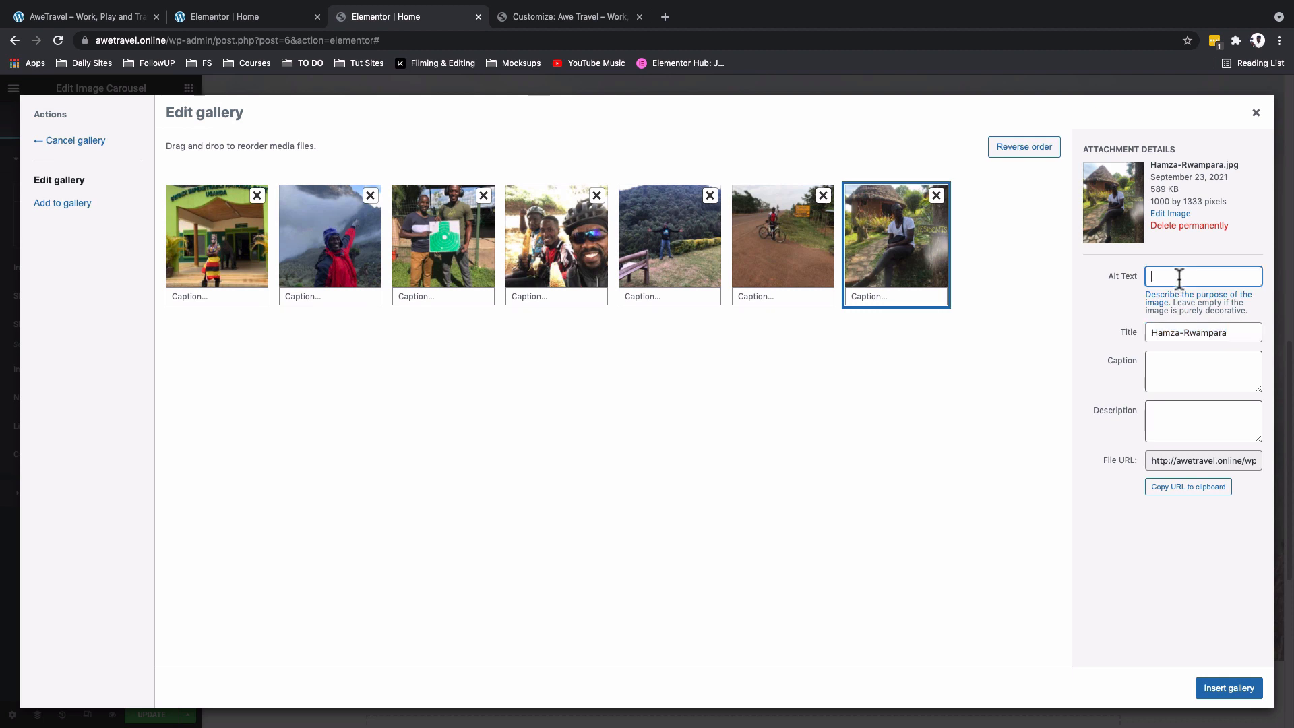
pyautogui.hotkey('ctrl', 'v')
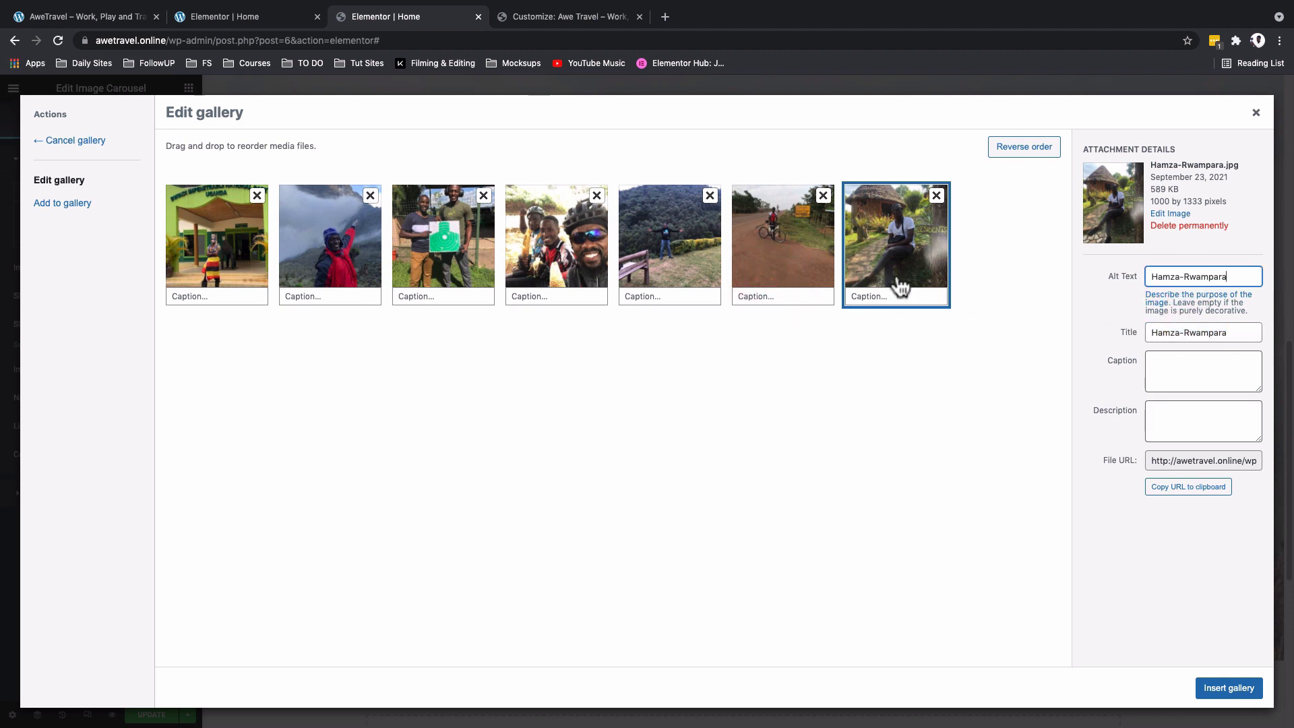
# - Copy the Jinja cycling photo's title into its alt text, and insert the gallery into the carousel
pyautogui.click(780, 279)
pyautogui.tripleClick(1162, 333)
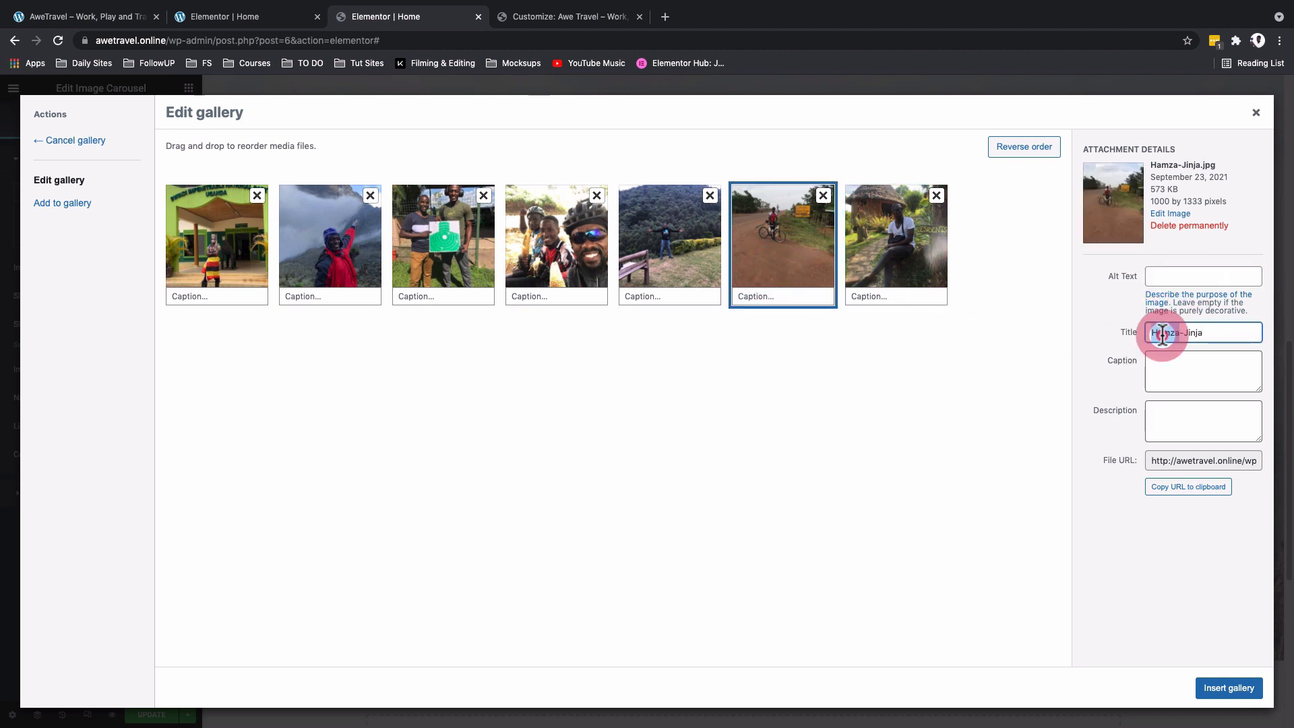
pyautogui.hotkey('ctrl', 'c')
pyautogui.click(1167, 277)
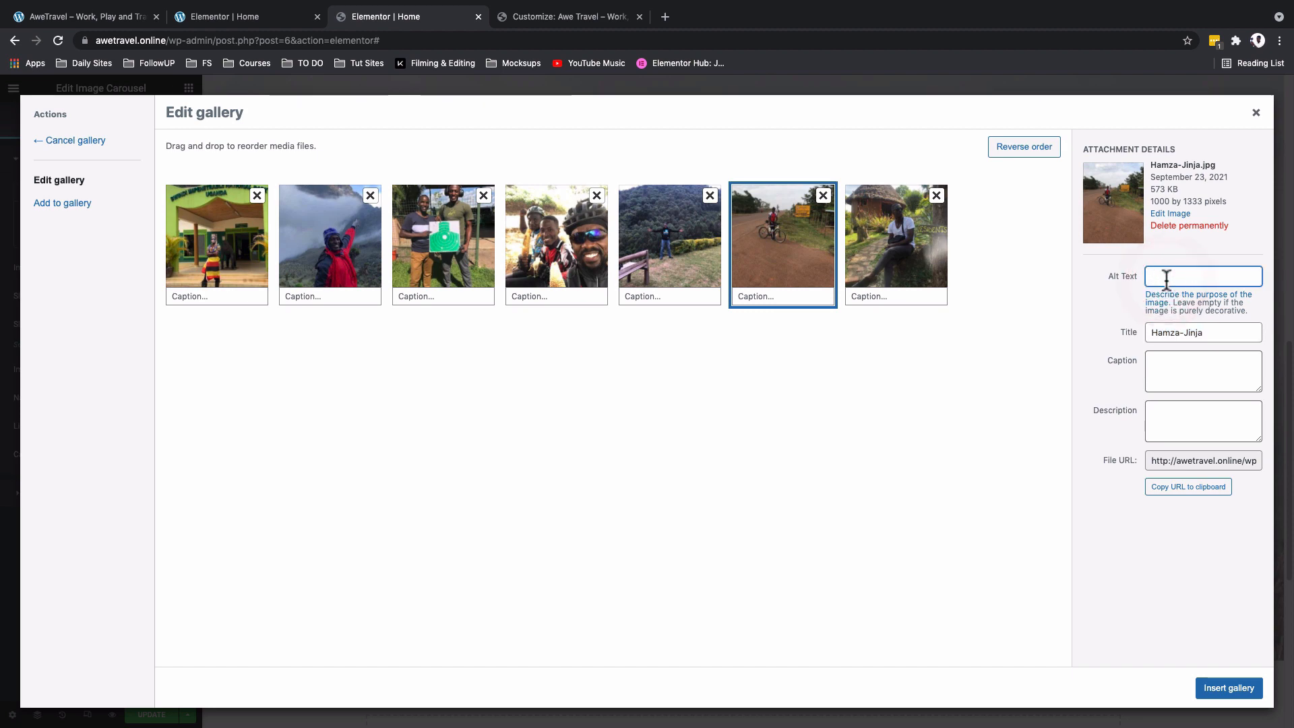
pyautogui.hotkey('ctrl', 'v')
pyautogui.click(215, 240)
pyautogui.click(1246, 687)
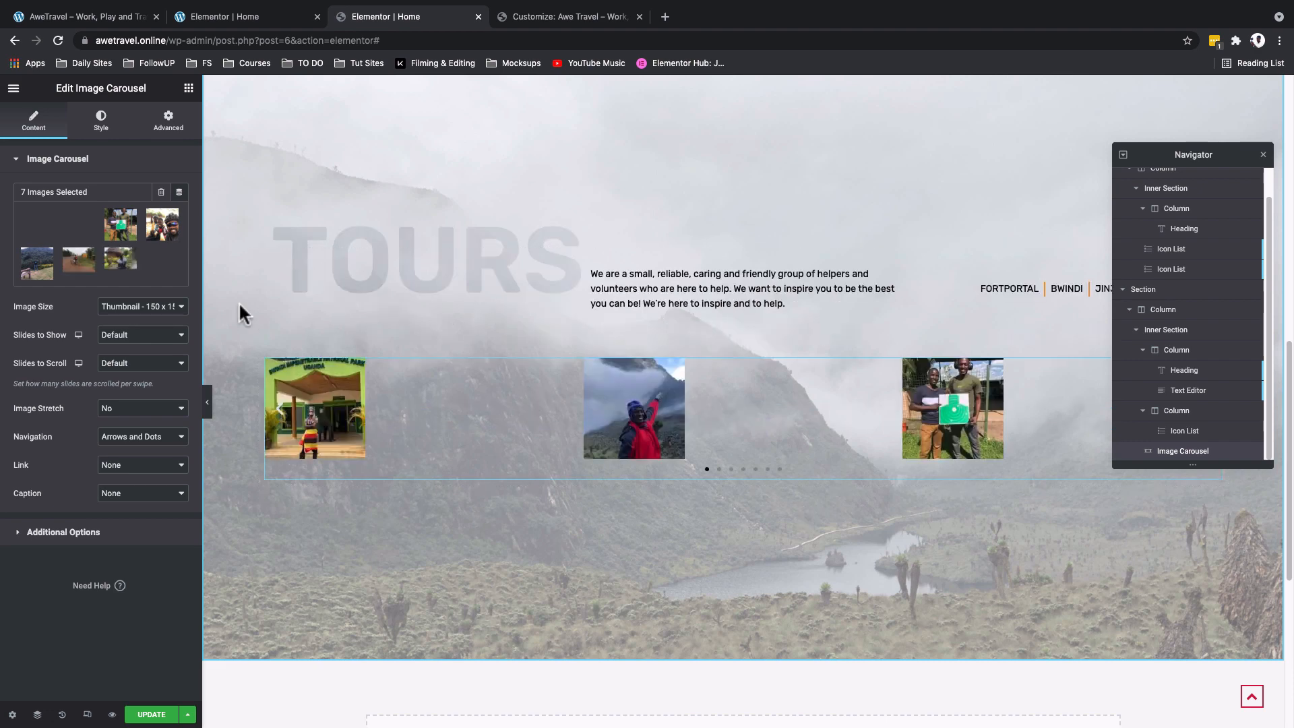
# - Set the carousel's image size to Medium Large and slides to show to 3, leaving slides to scroll at Default
pyautogui.click(173, 312)
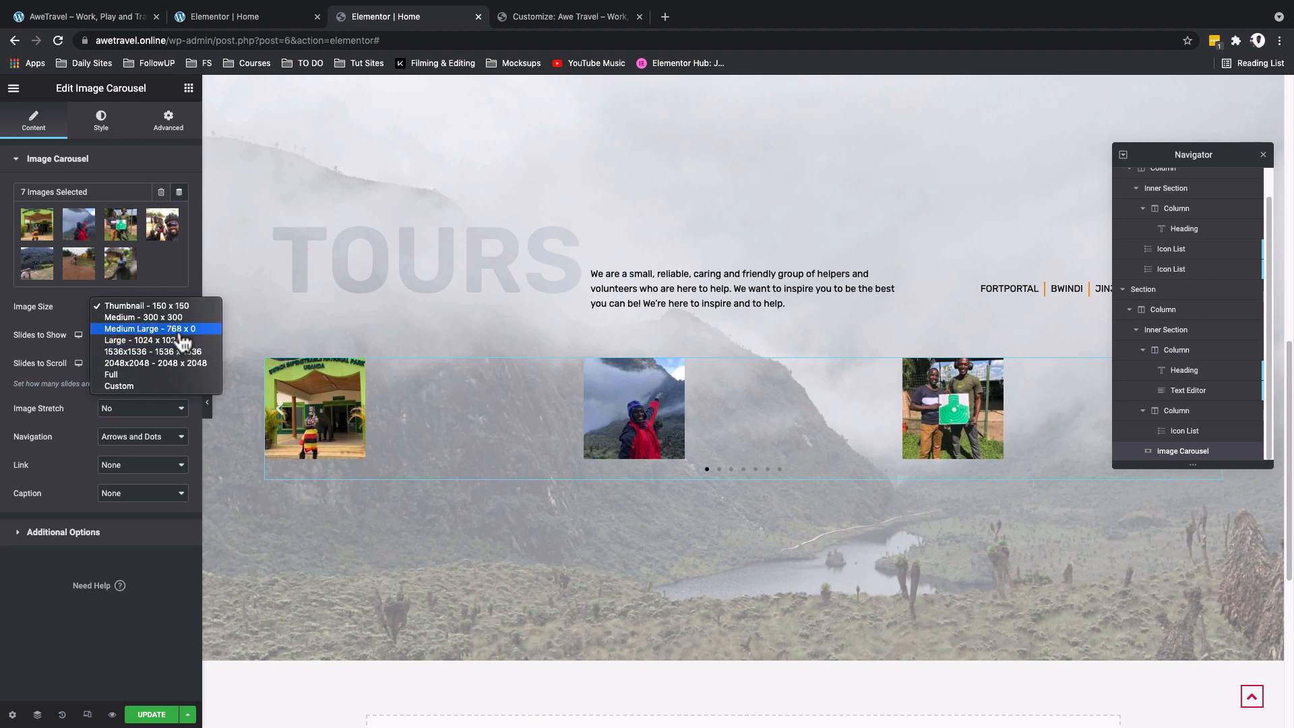
pyautogui.click(180, 330)
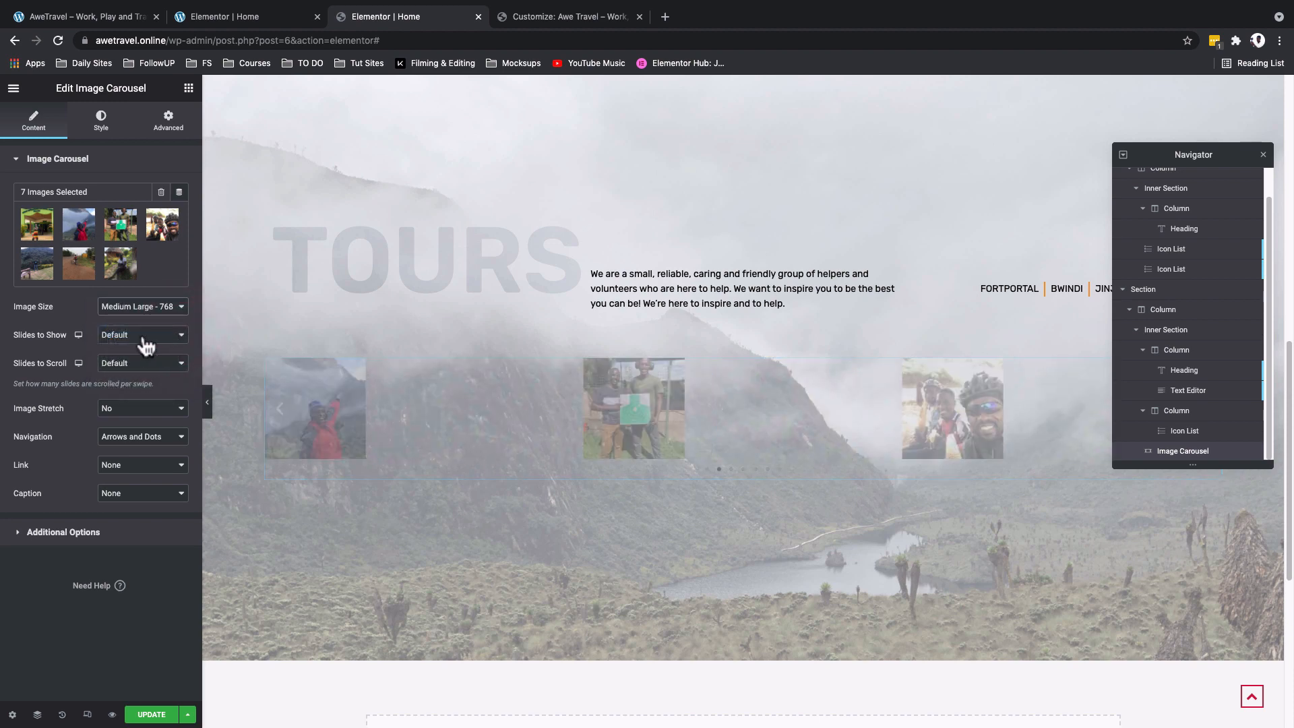
pyautogui.click(145, 337)
pyautogui.click(108, 242)
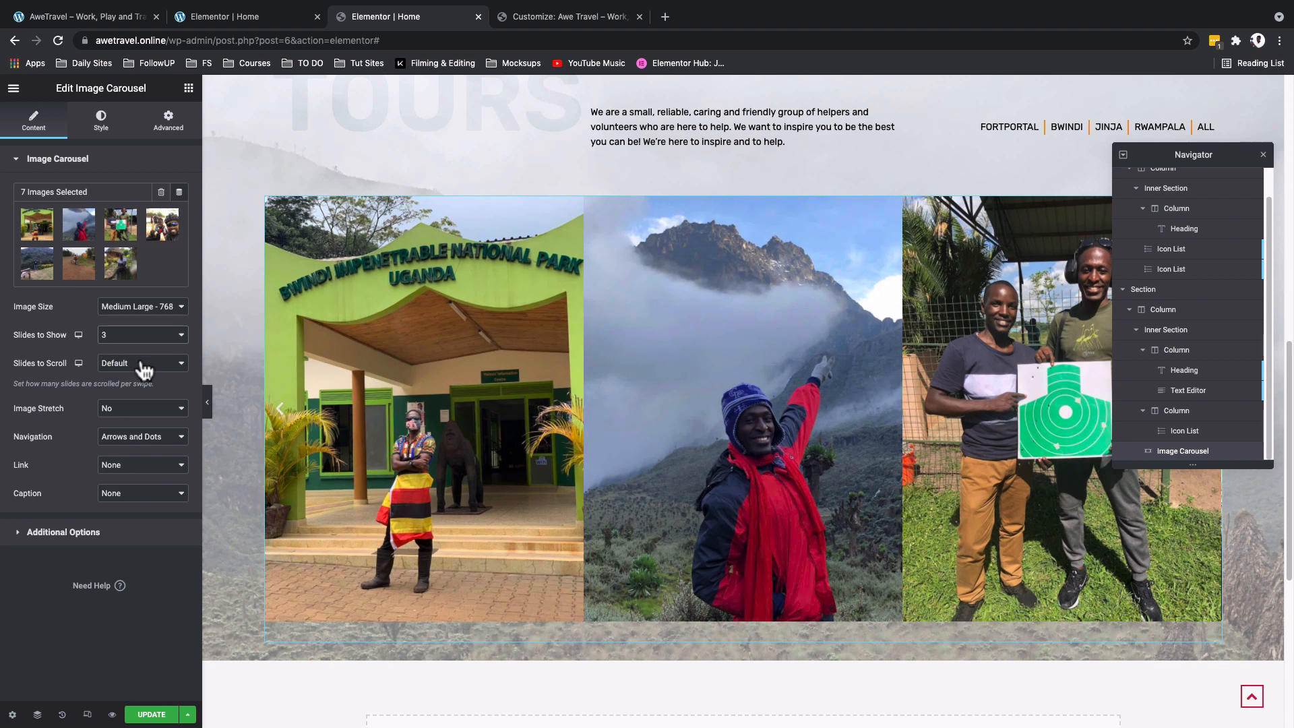
pyautogui.click(142, 364)
pyautogui.click(142, 364)
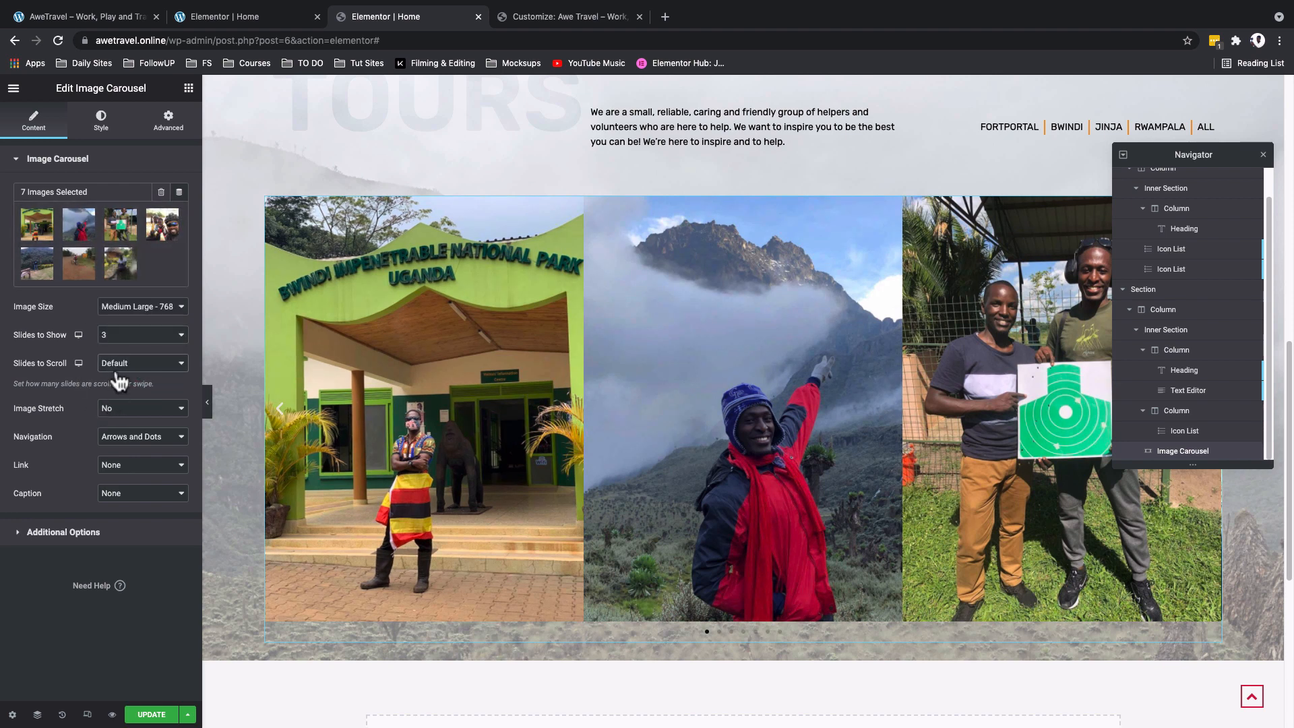
# - Set the carousel's navigation to Arrows and link its images to Media File
pyautogui.click(125, 436)
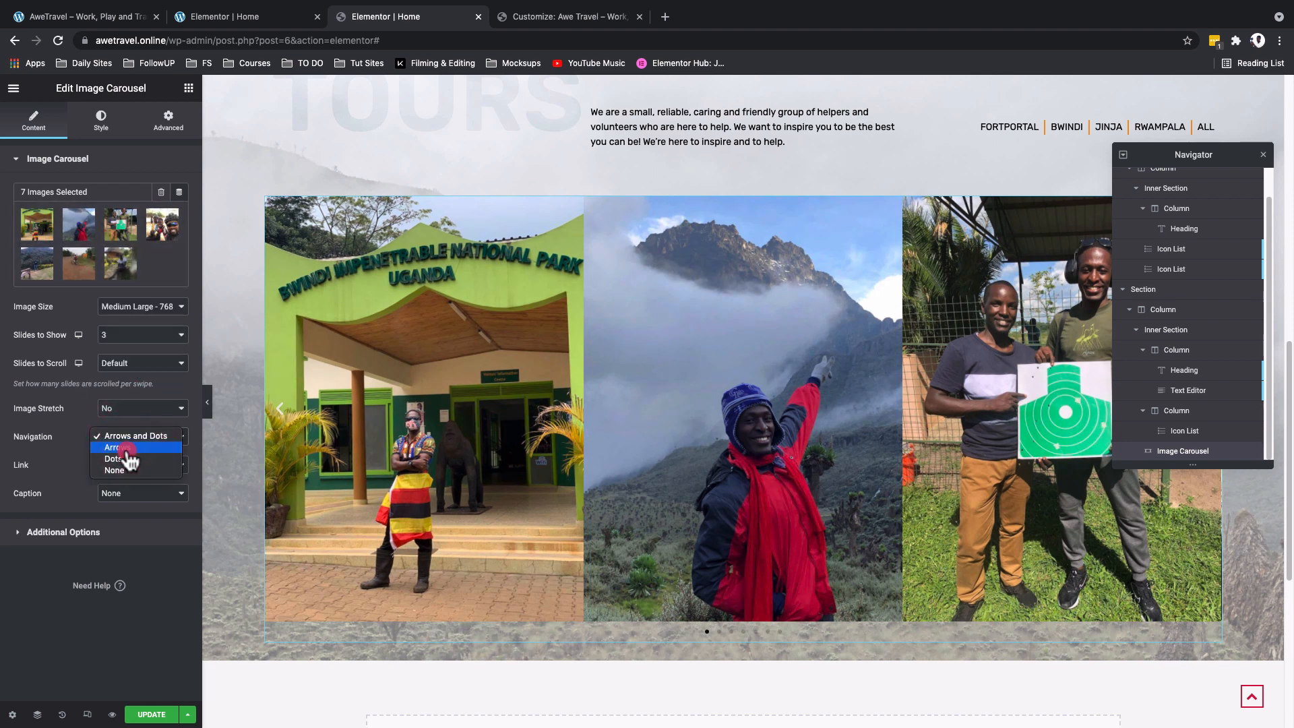
pyautogui.click(125, 449)
pyautogui.click(128, 466)
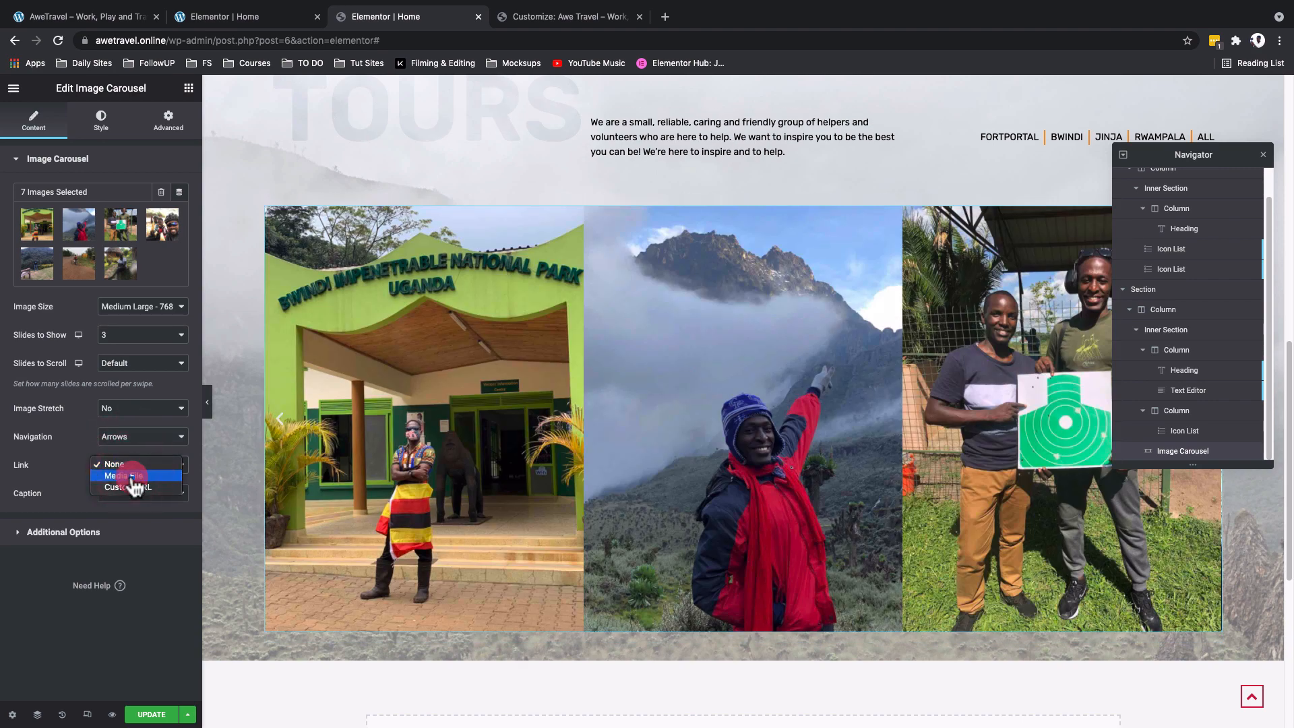
pyautogui.click(133, 476)
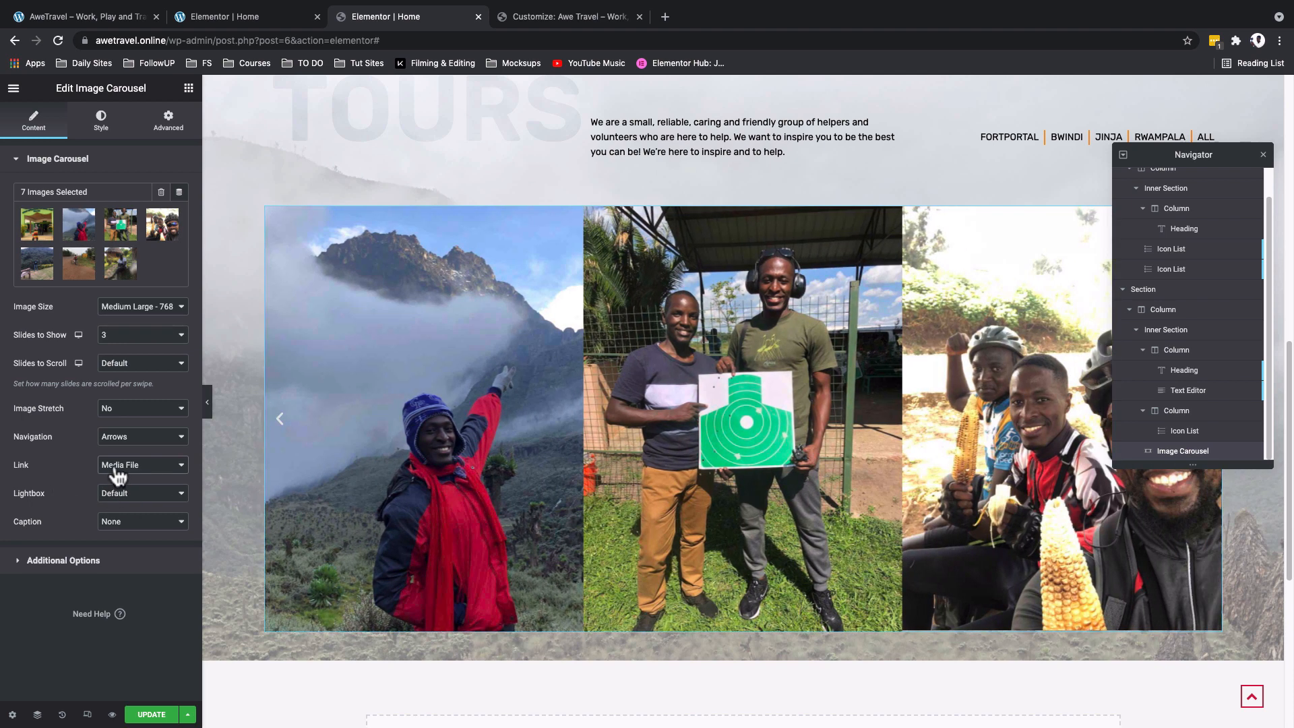
# - Switch the carousel's link to None for comparison and return it to Media File
pyautogui.click(117, 466)
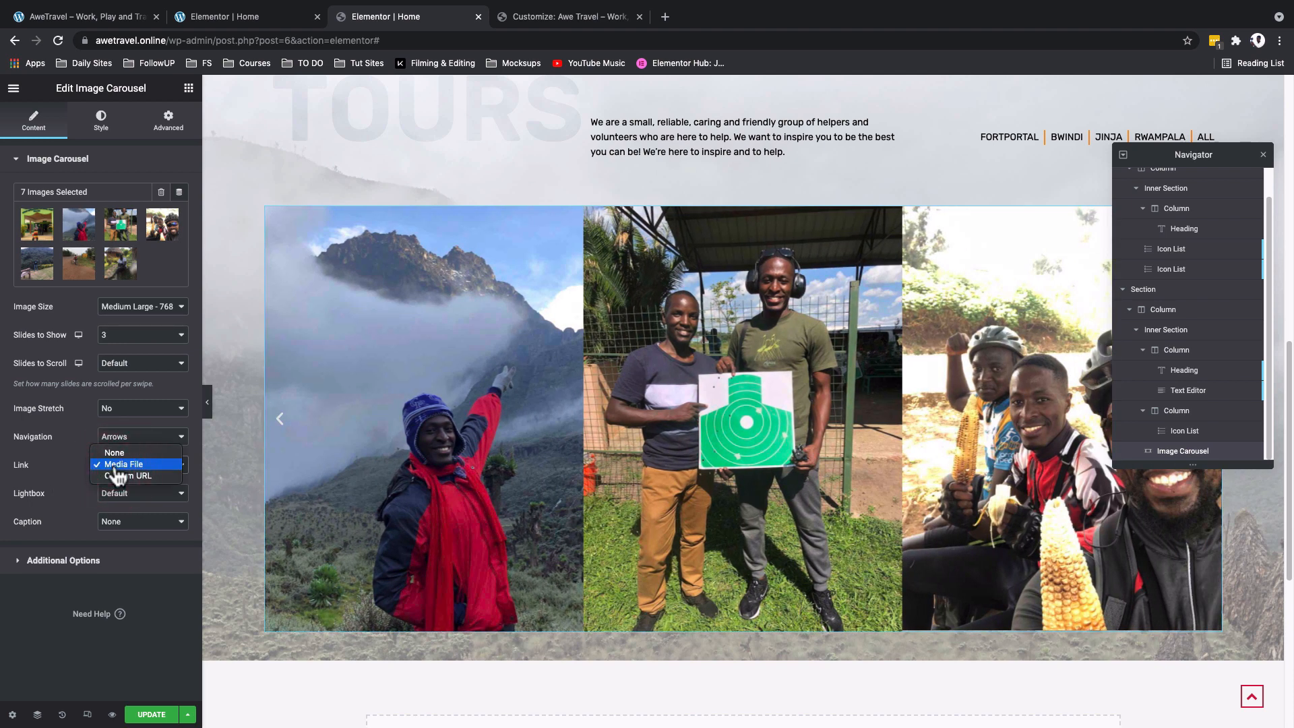
pyautogui.click(114, 453)
pyautogui.click(118, 466)
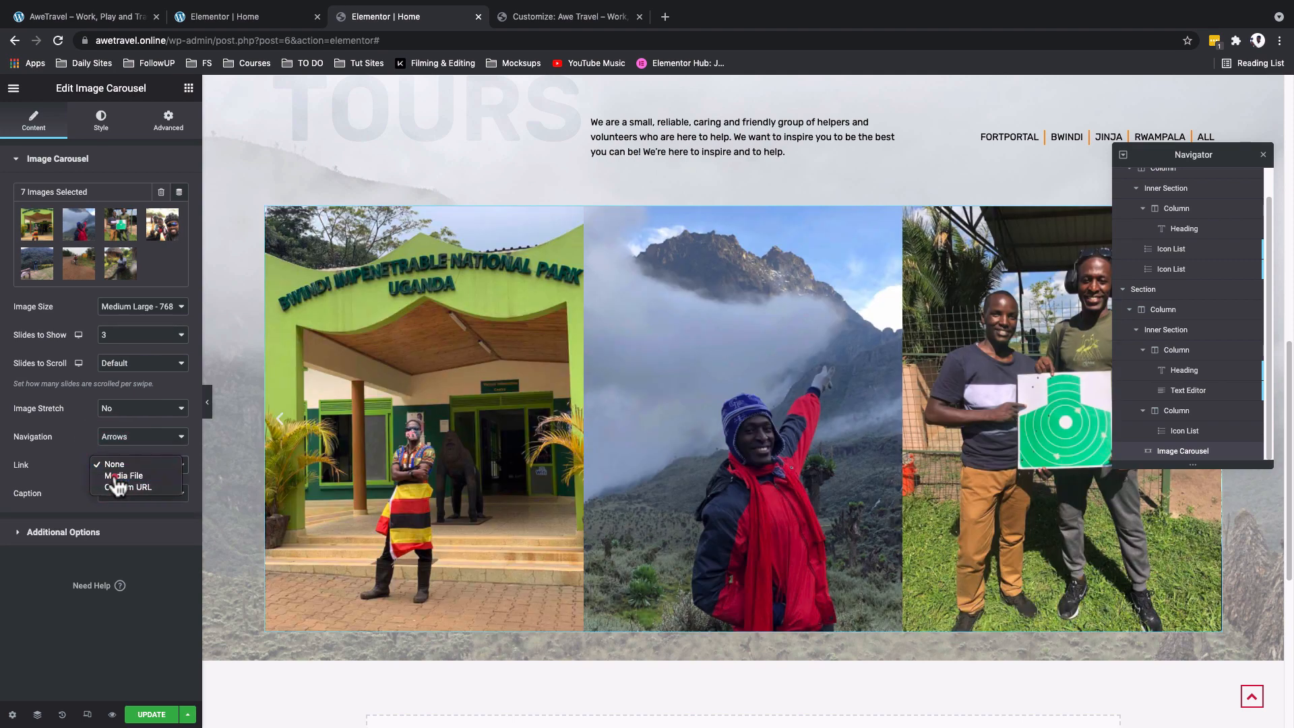
pyautogui.click(116, 476)
# - Leave the carousel's lightbox at Default and set its image captions to Title
pyautogui.click(108, 497)
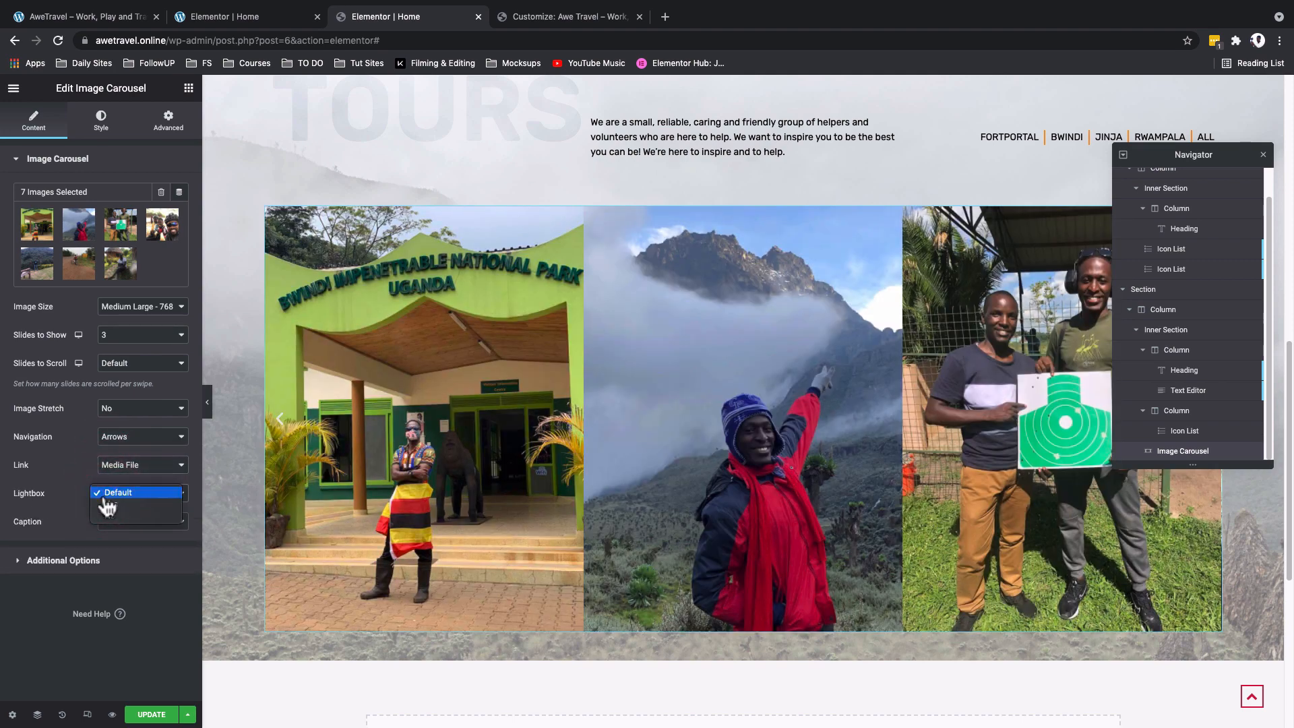
pyautogui.click(28, 505)
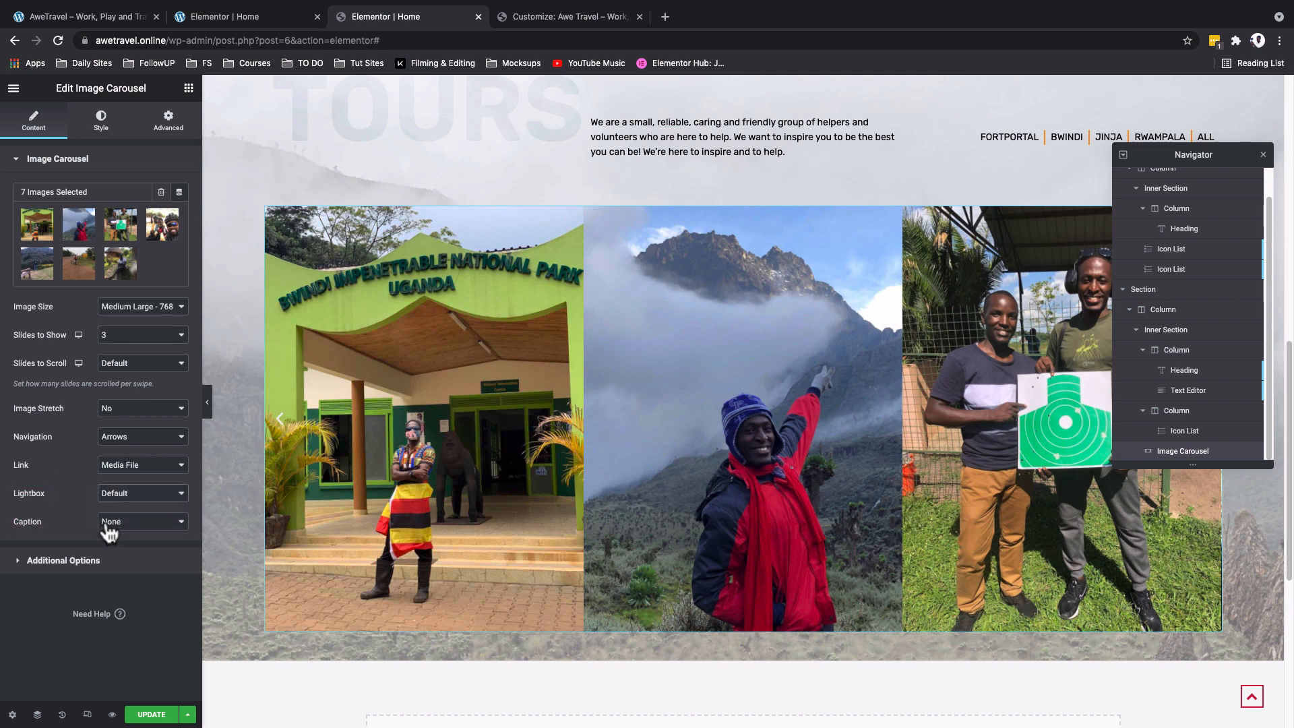
pyautogui.click(108, 523)
pyautogui.click(105, 531)
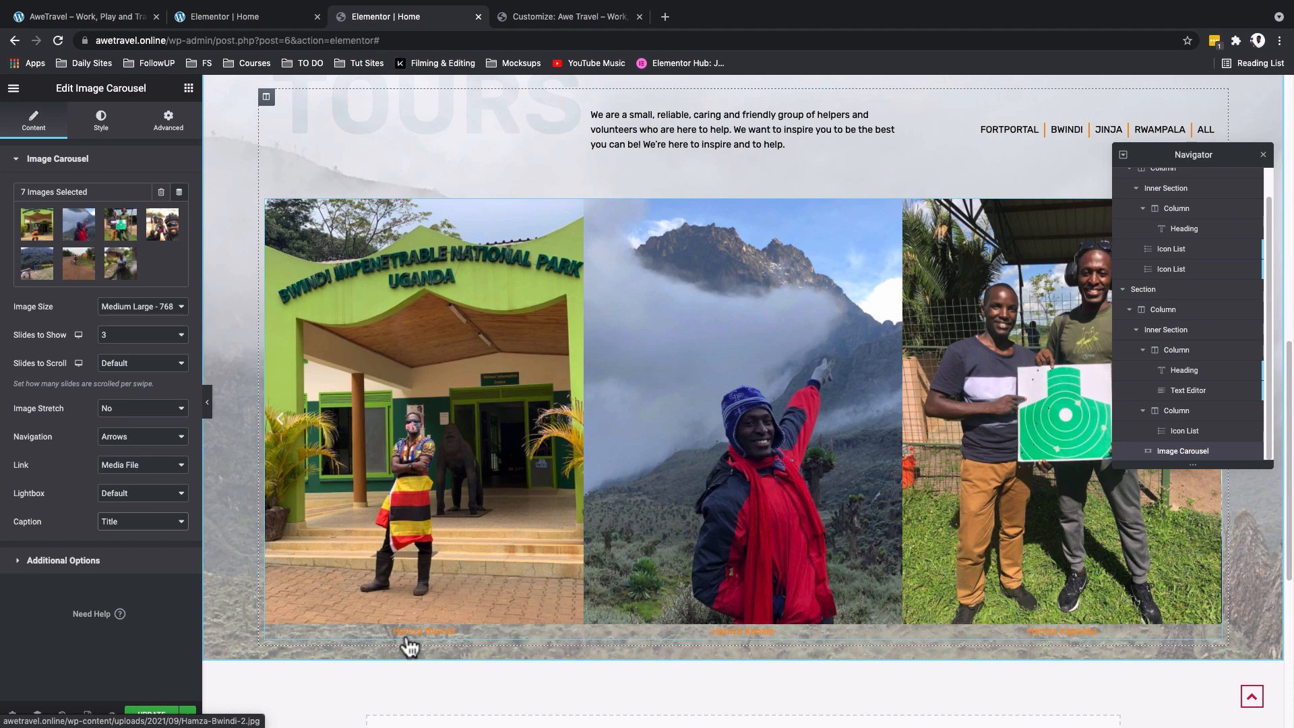
# - Set the carousel's autoplay speed to 1000 and its direction to Right, keeping pause on interaction and infinite loop at Yes
pyautogui.click(180, 559)
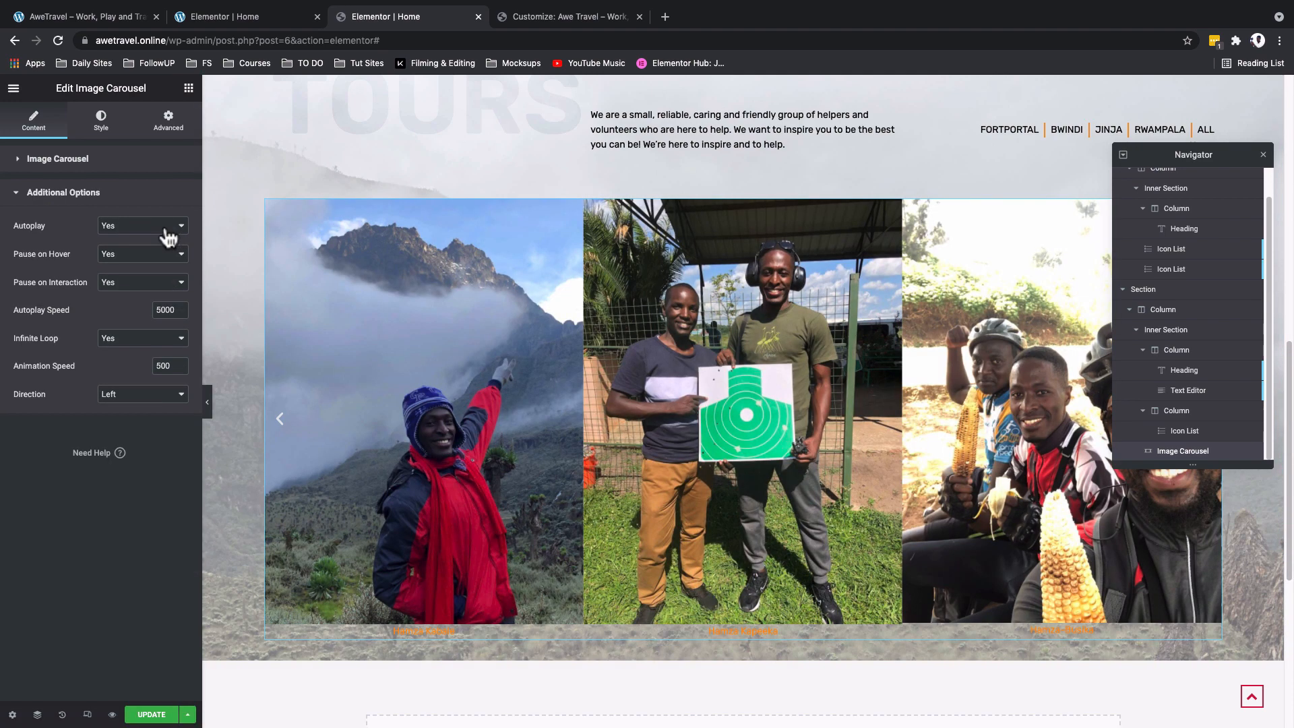
pyautogui.click(134, 283)
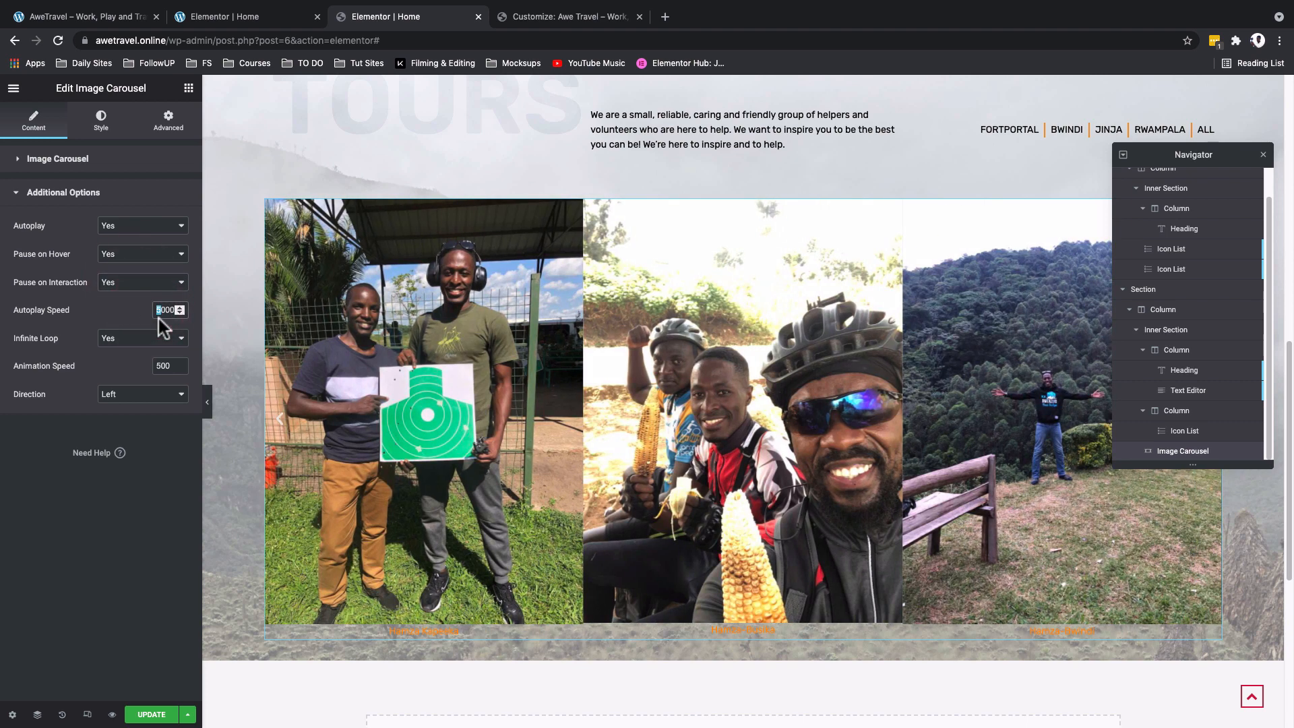
pyautogui.write('1')
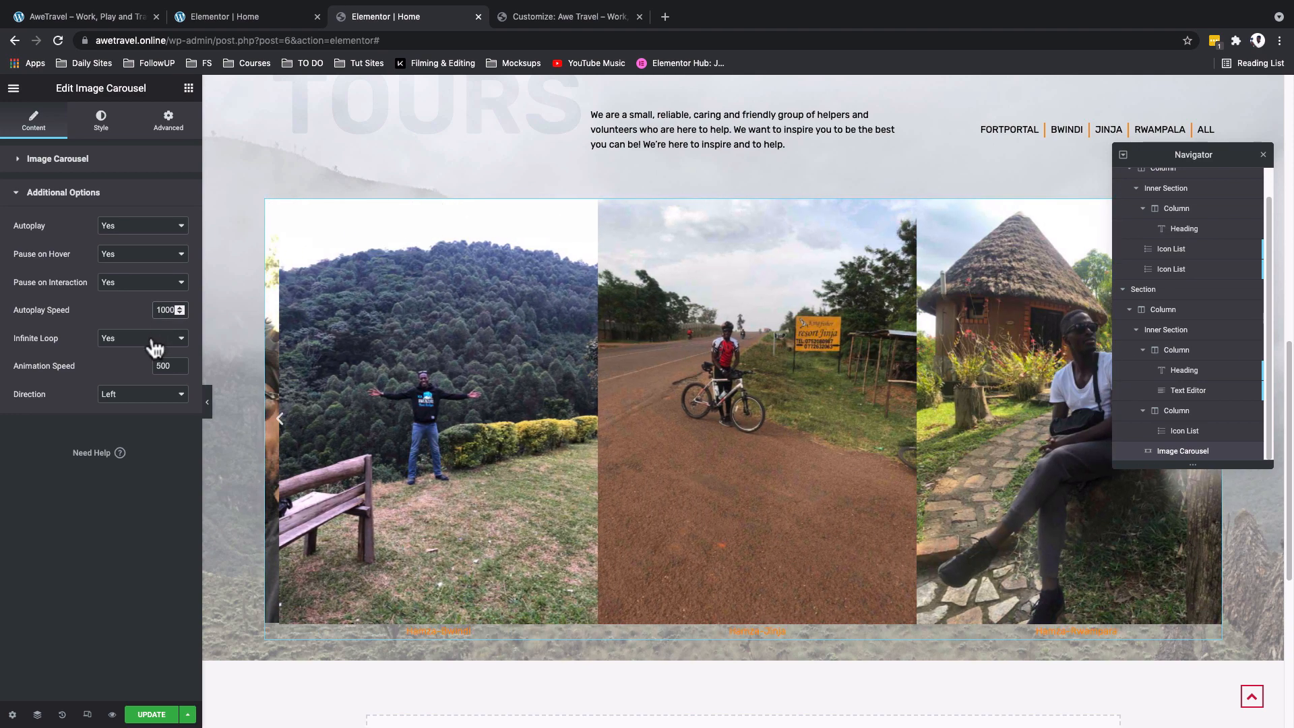
pyautogui.click(156, 344)
pyautogui.click(154, 339)
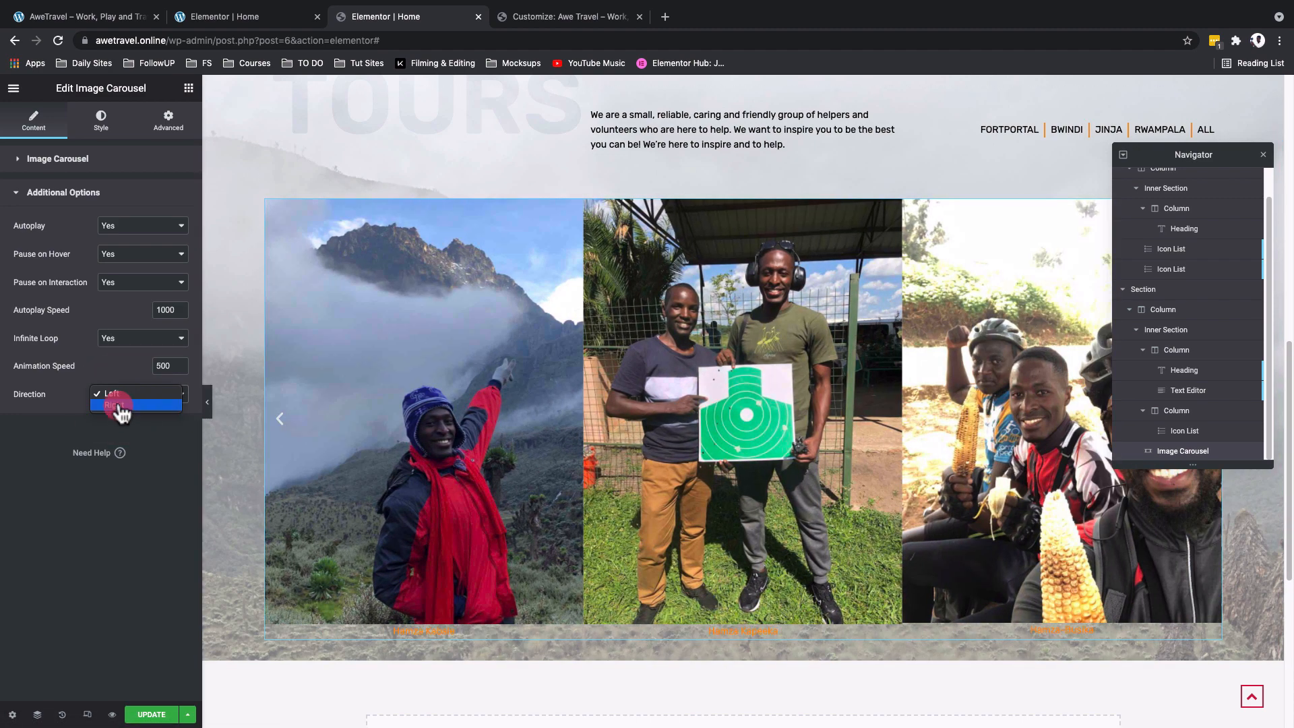
pyautogui.click(121, 404)
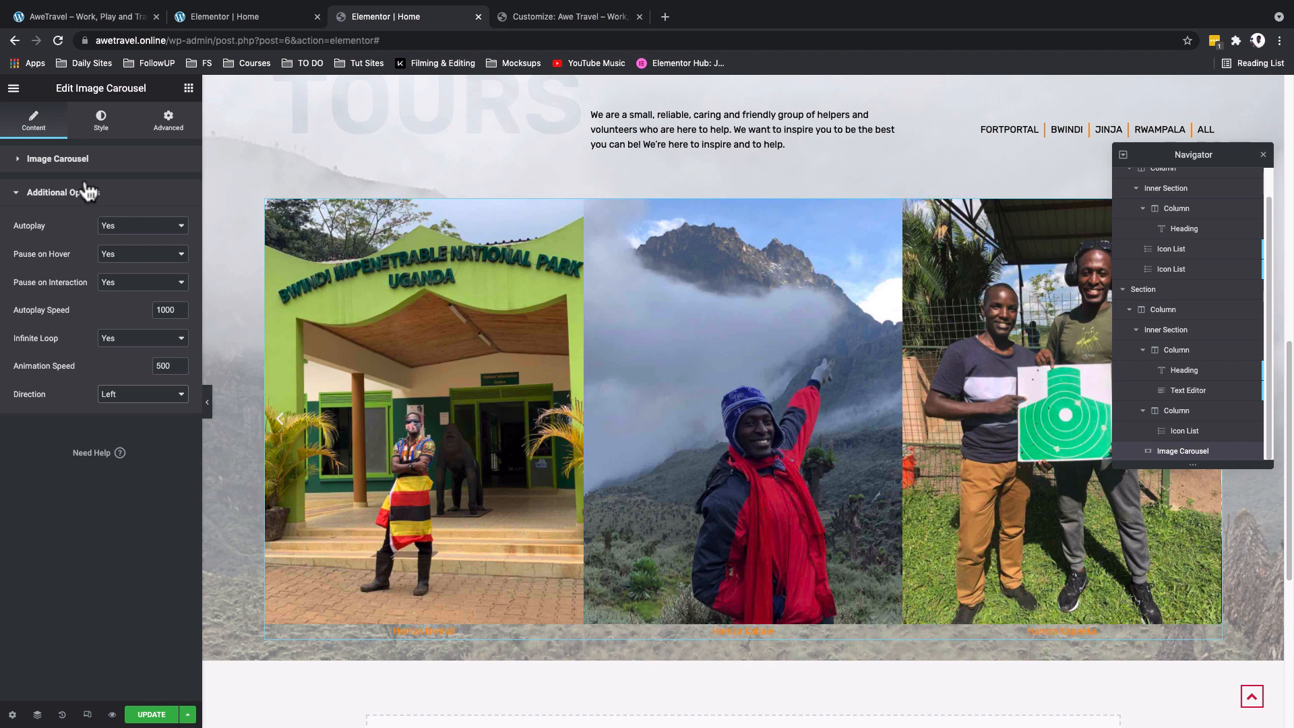
pyautogui.click(82, 192)
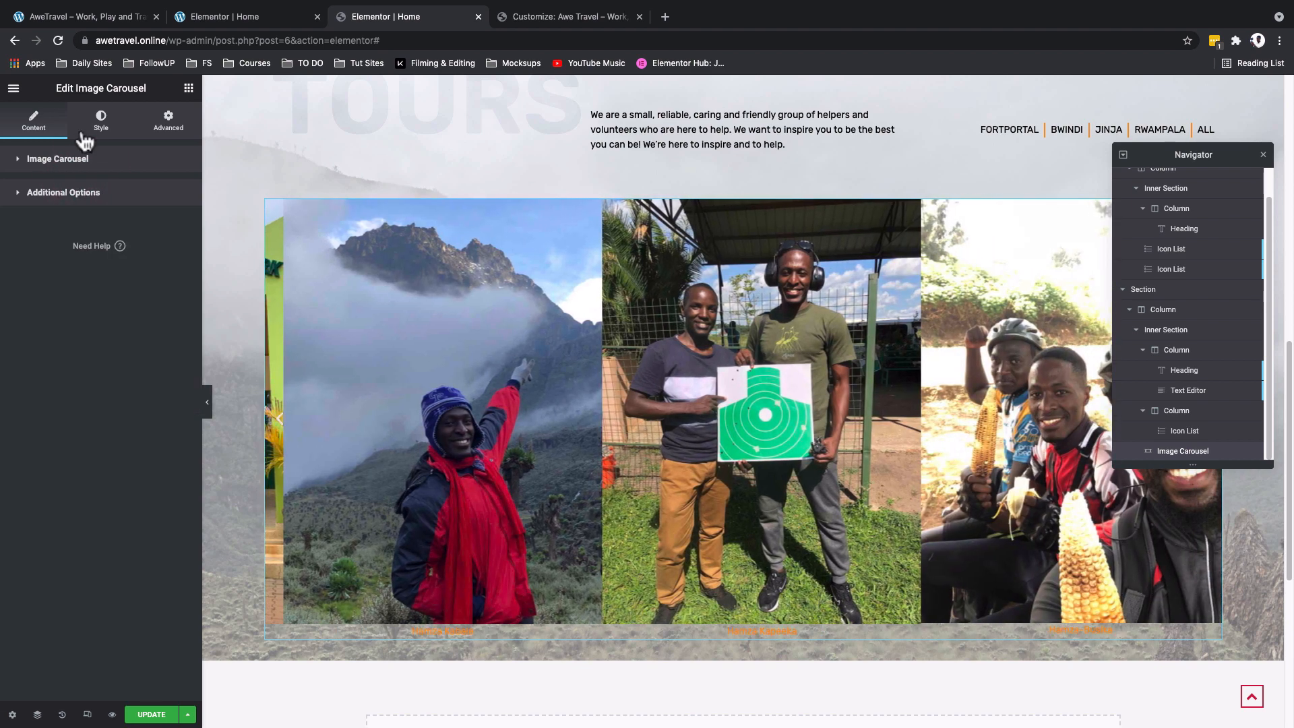
# - Position the carousel's navigation arrows Outside and set their size to 30
pyautogui.click(103, 125)
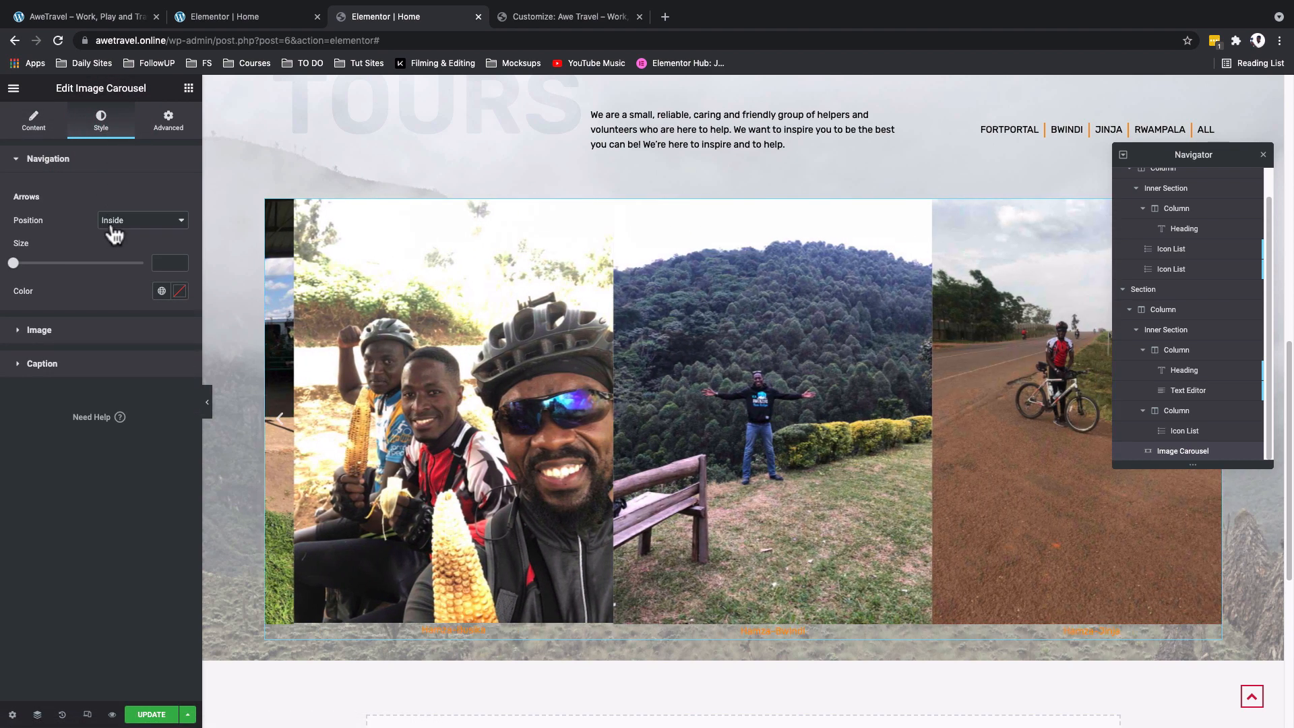
pyautogui.click(113, 228)
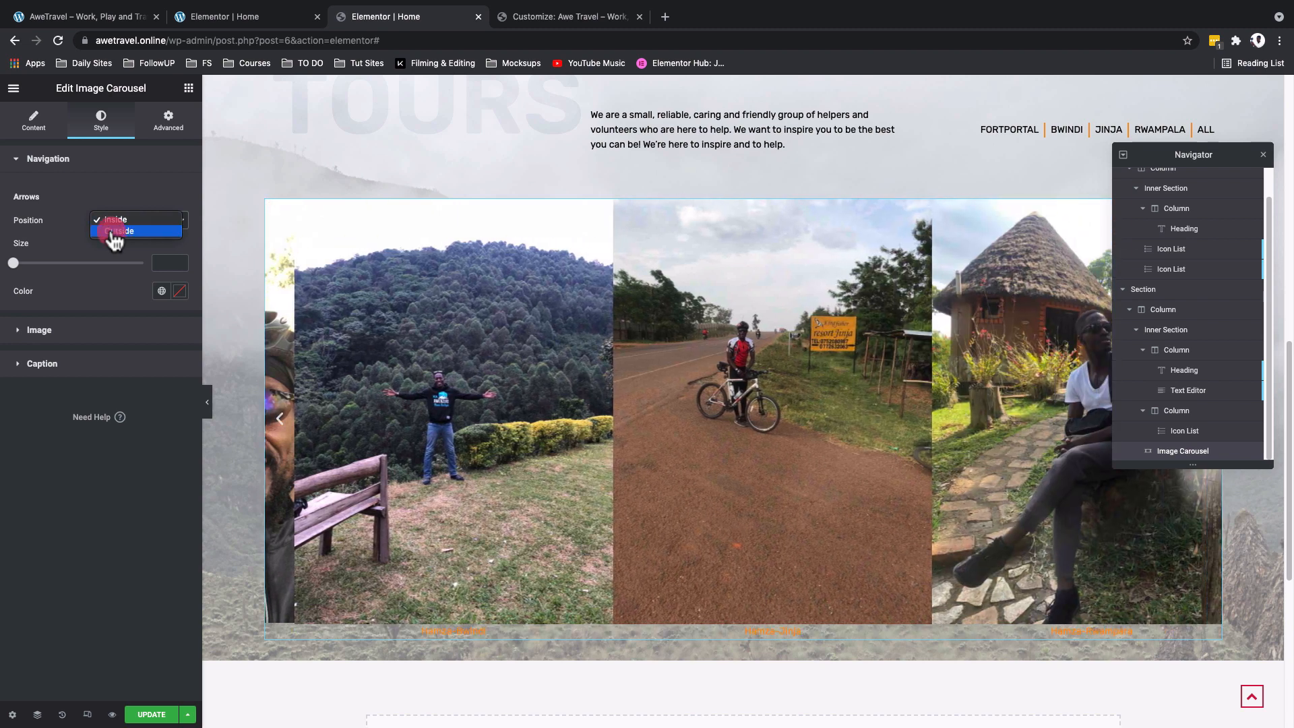
pyautogui.click(115, 232)
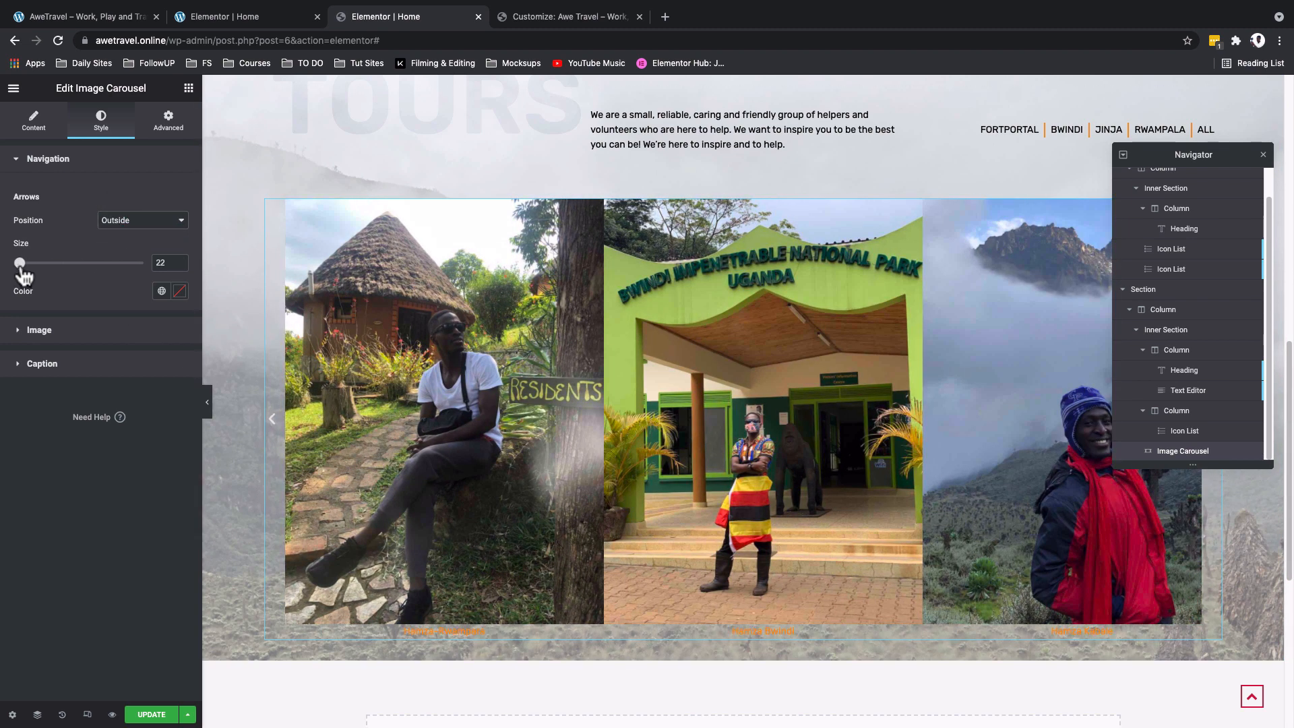
pyautogui.moveTo(20, 268); pyautogui.dragTo(46, 277)
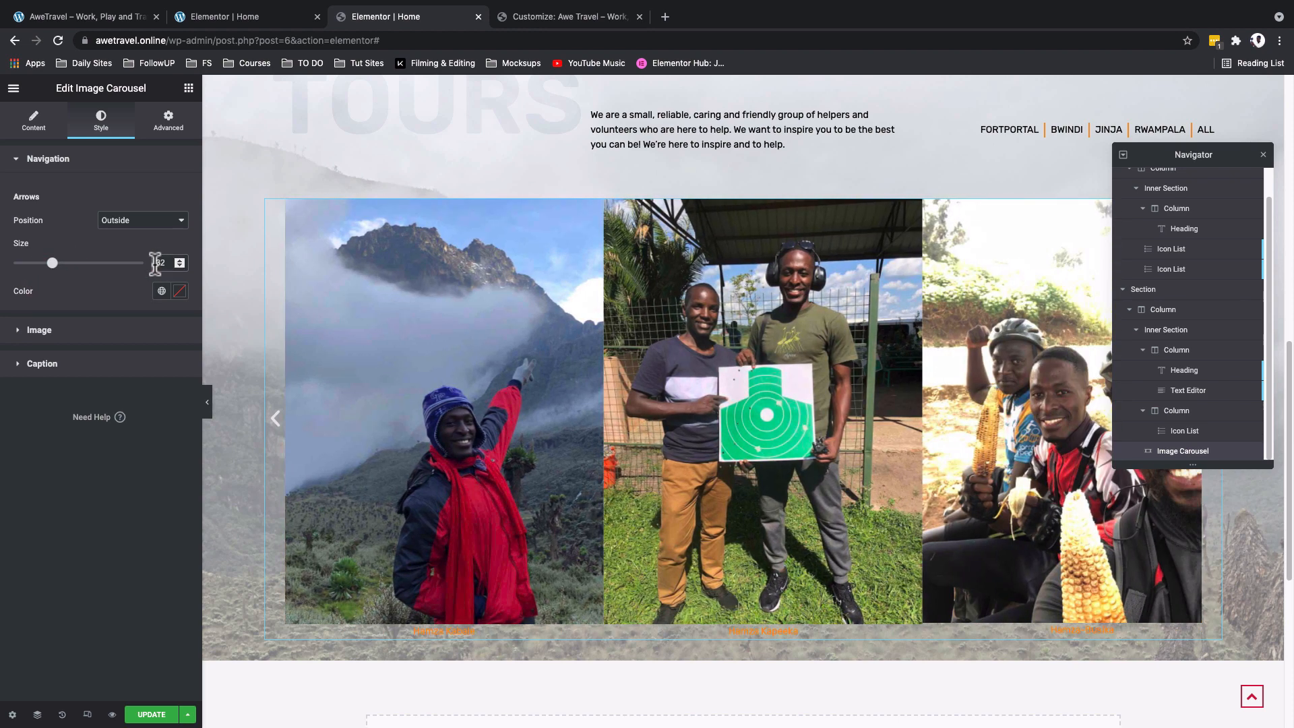
pyautogui.doubleClick(155, 263)
pyautogui.write('30')
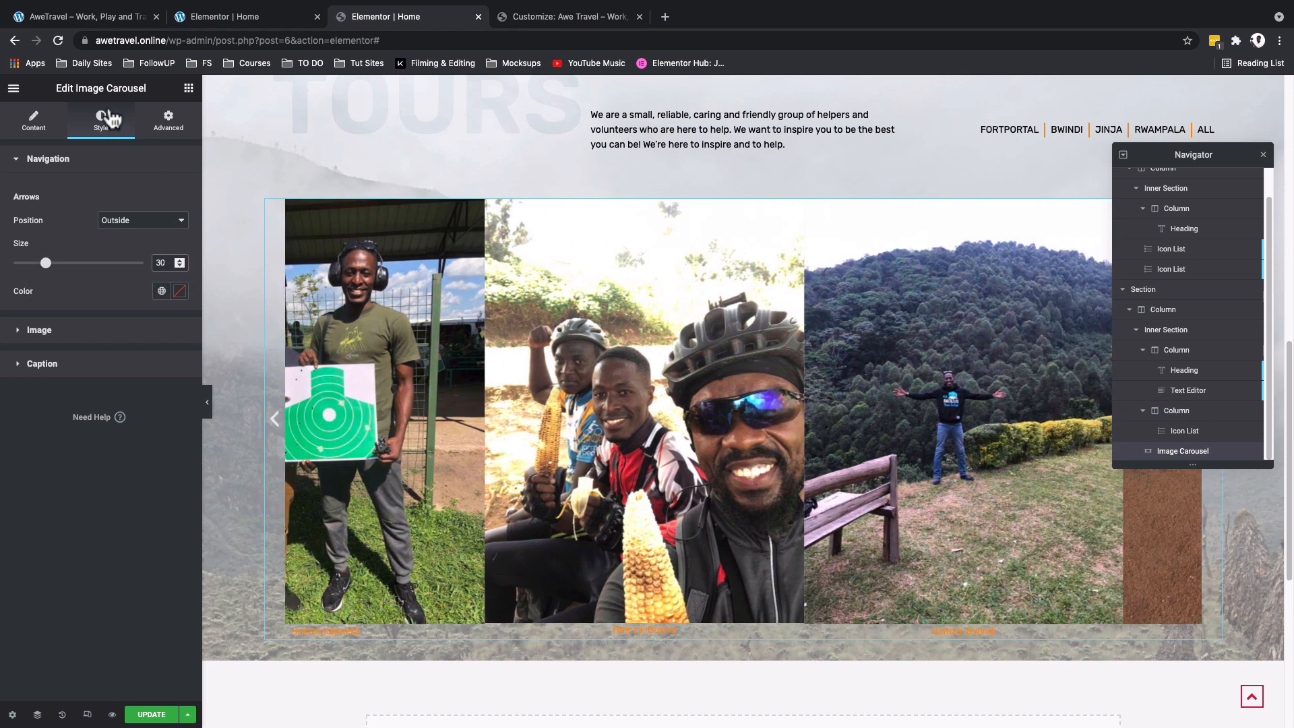
# - Check the reference site's carousel and give the navigation arrows the global Primary/Orange color
pyautogui.click(99, 17)
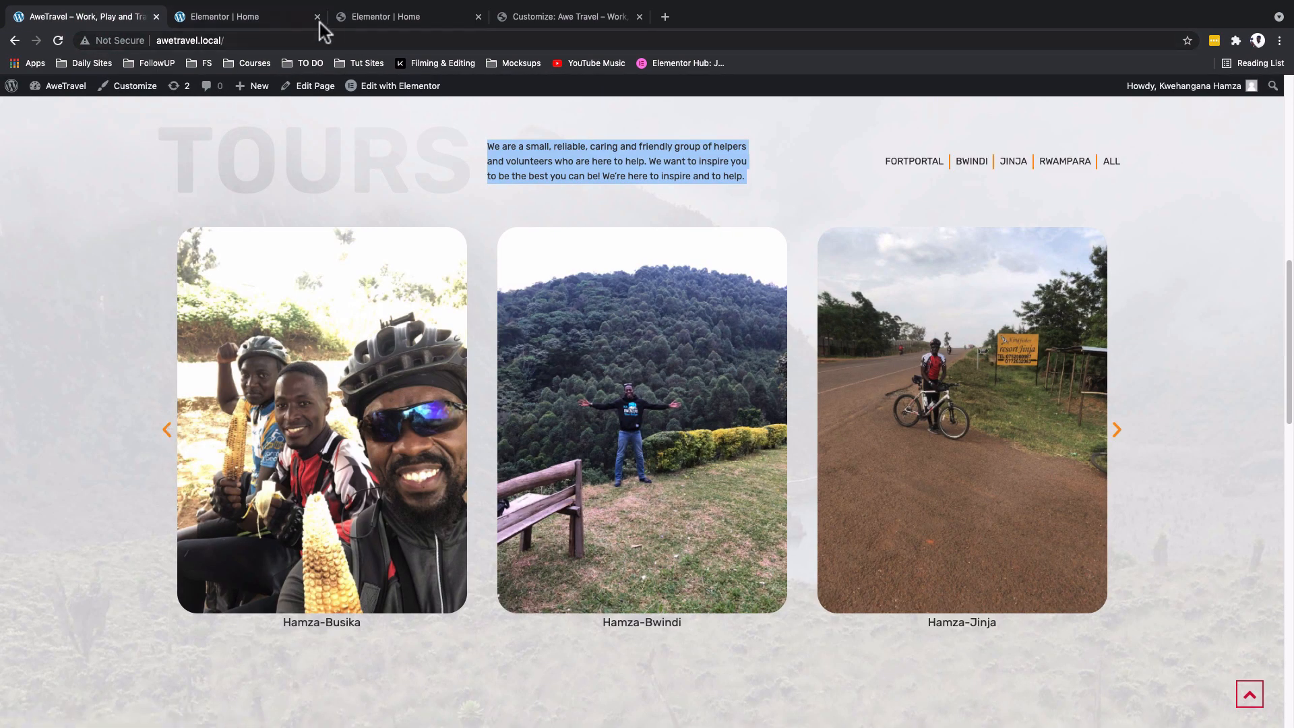
pyautogui.click(254, 14)
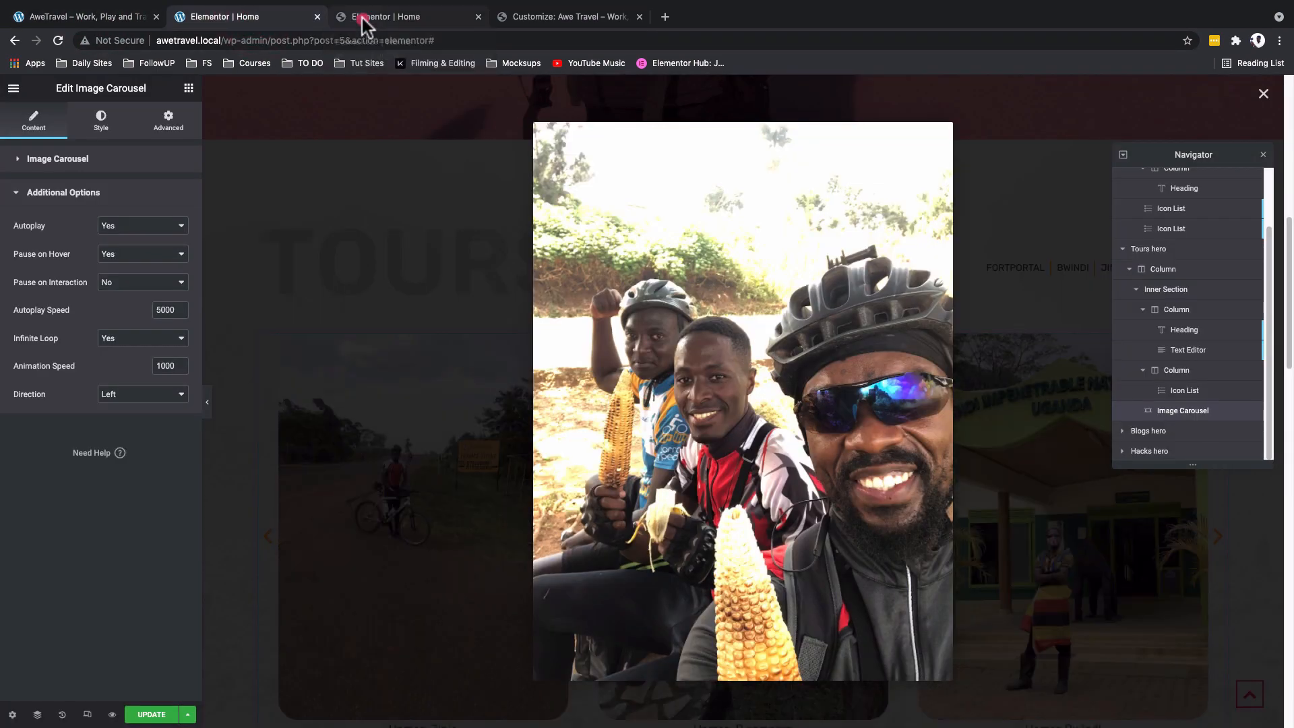
pyautogui.click(362, 18)
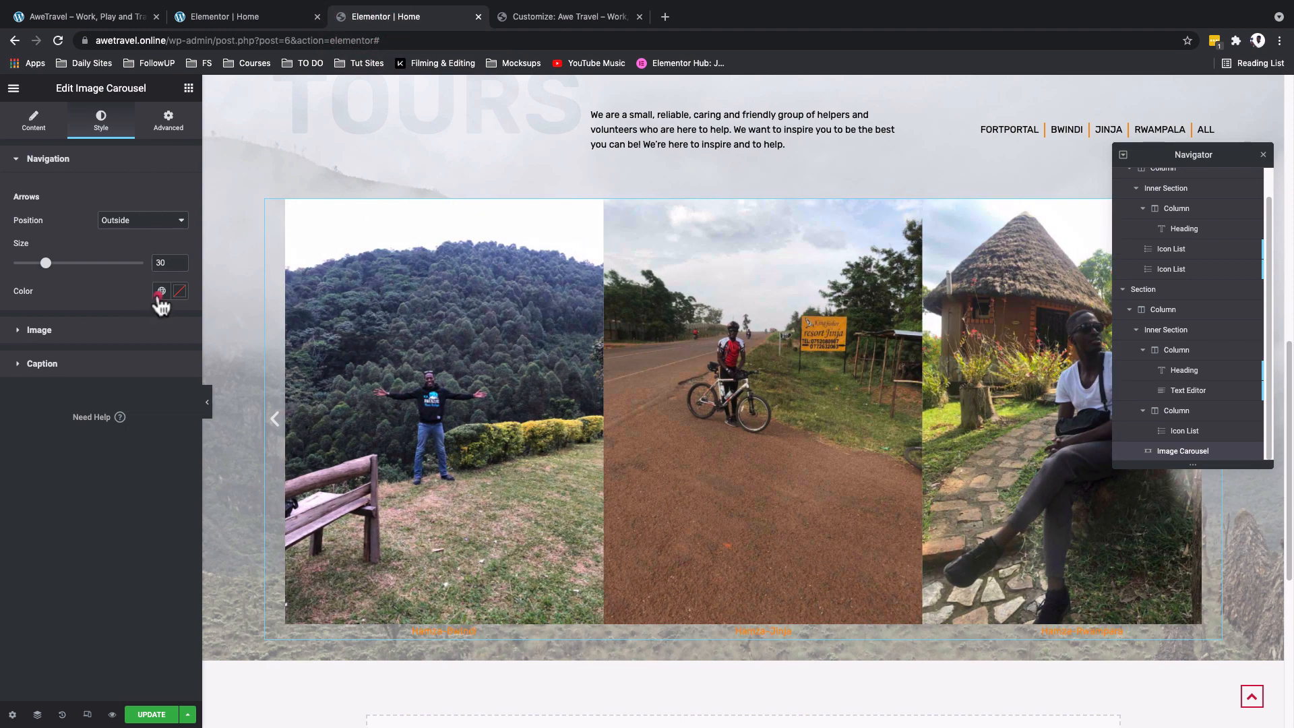
pyautogui.click(161, 292)
pyautogui.click(123, 360)
# - Style the carousel images with Center vertical alignment, custom spacing of 35 and a border radius of 30 px on all corners
pyautogui.click(39, 329)
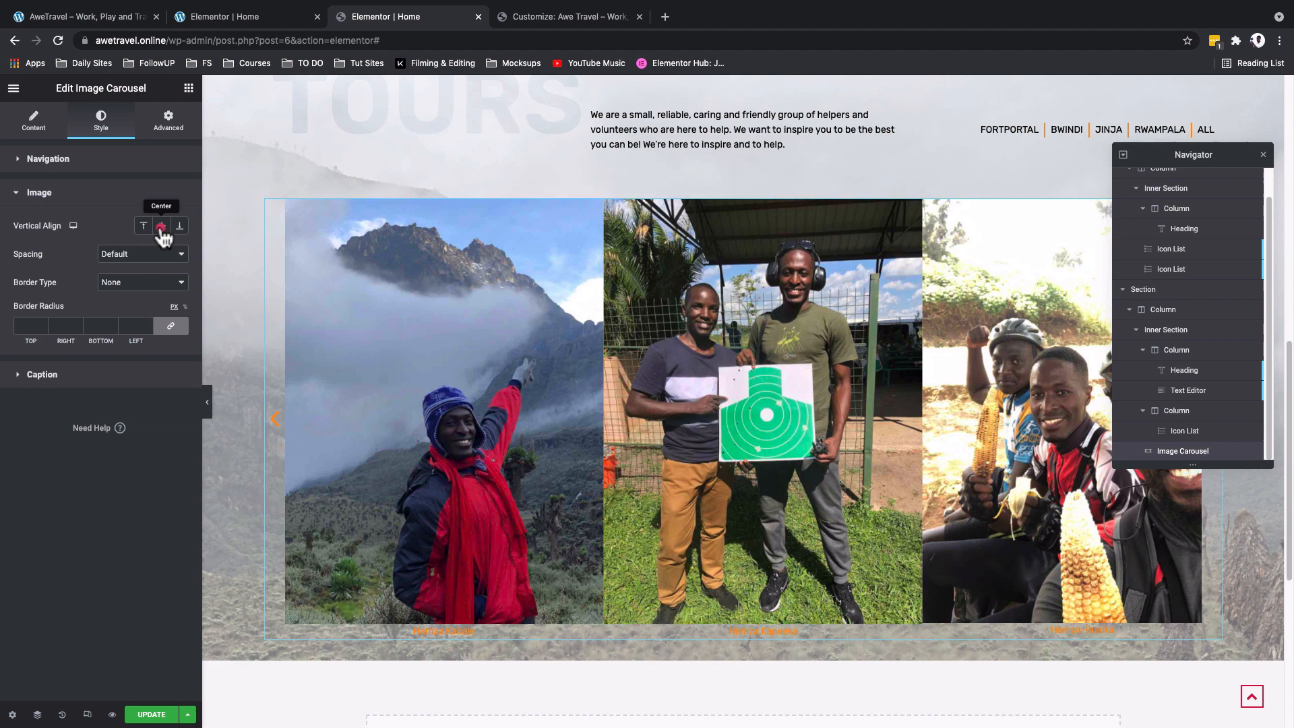
pyautogui.click(162, 227)
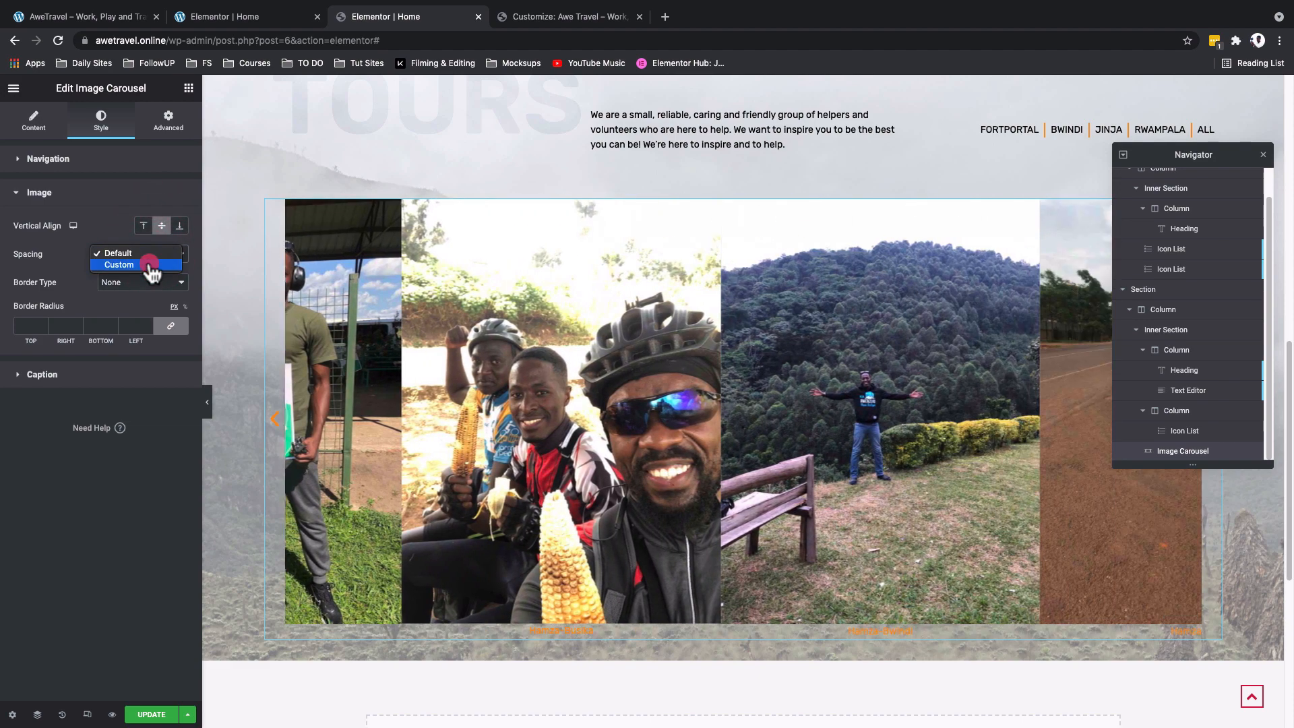
pyautogui.click(151, 264)
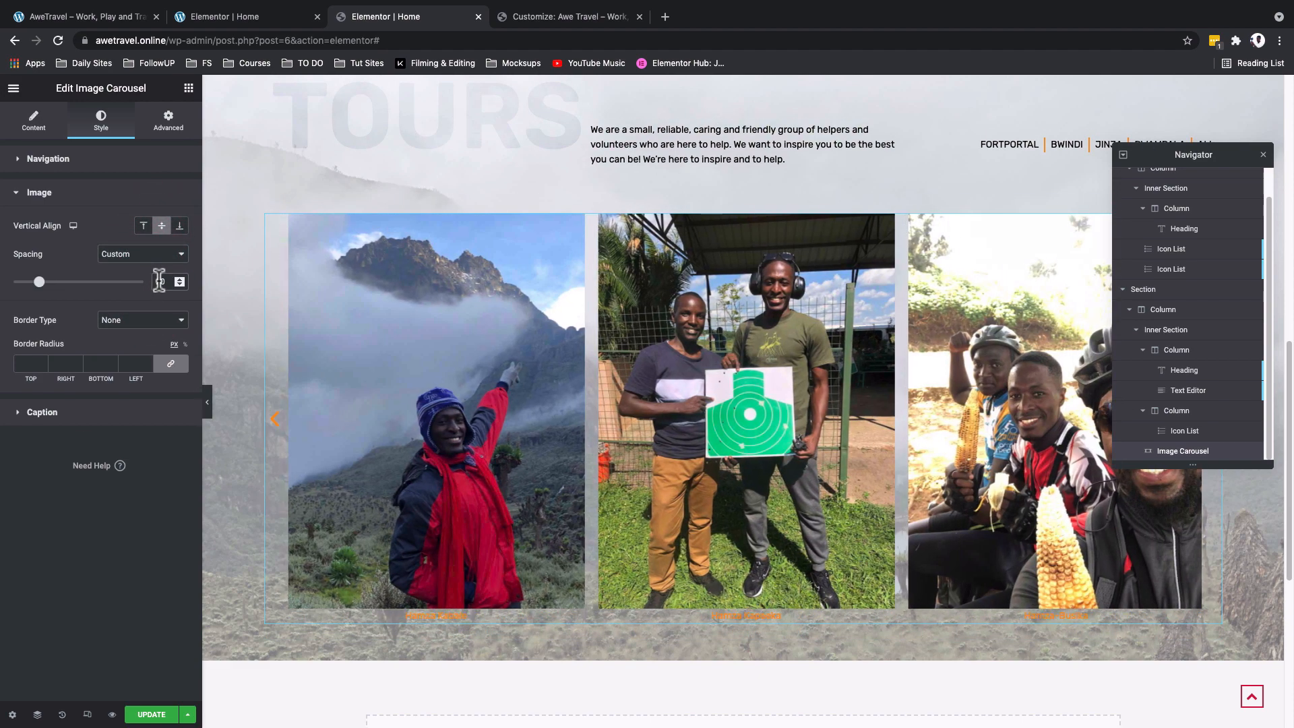
pyautogui.doubleClick(153, 281)
pyautogui.write('30')
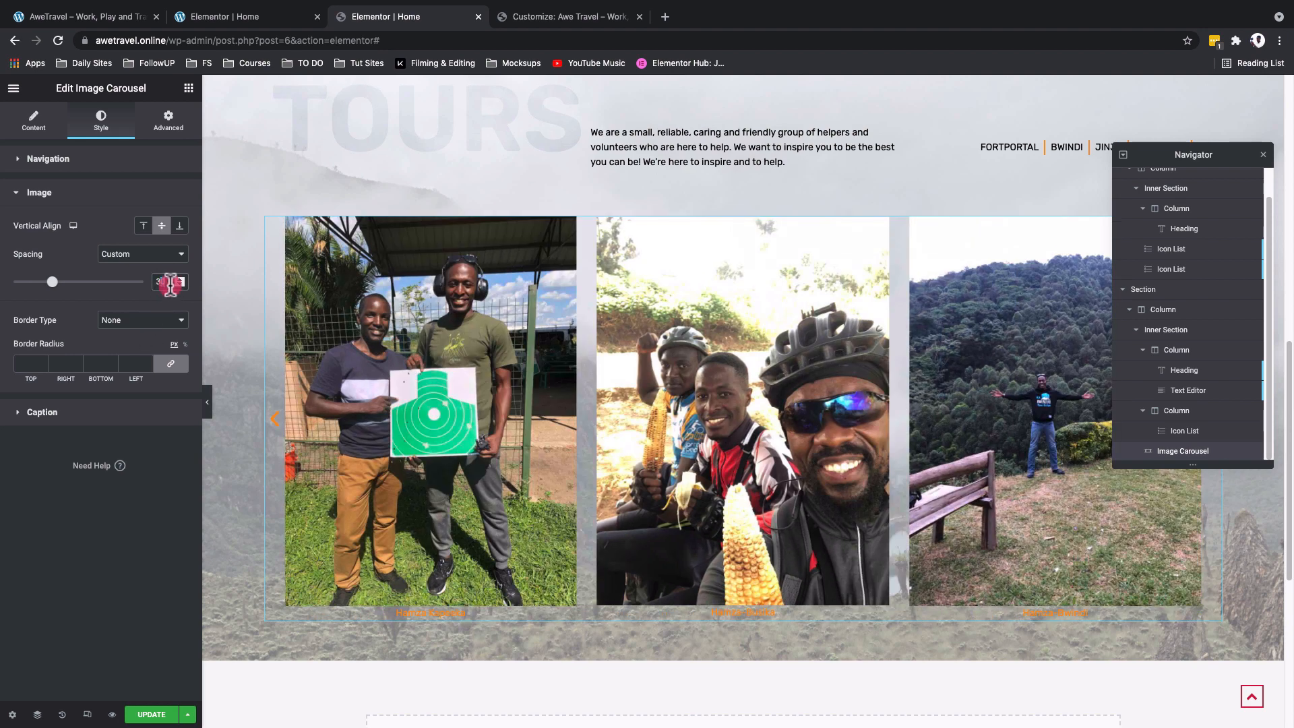
pyautogui.write('5')
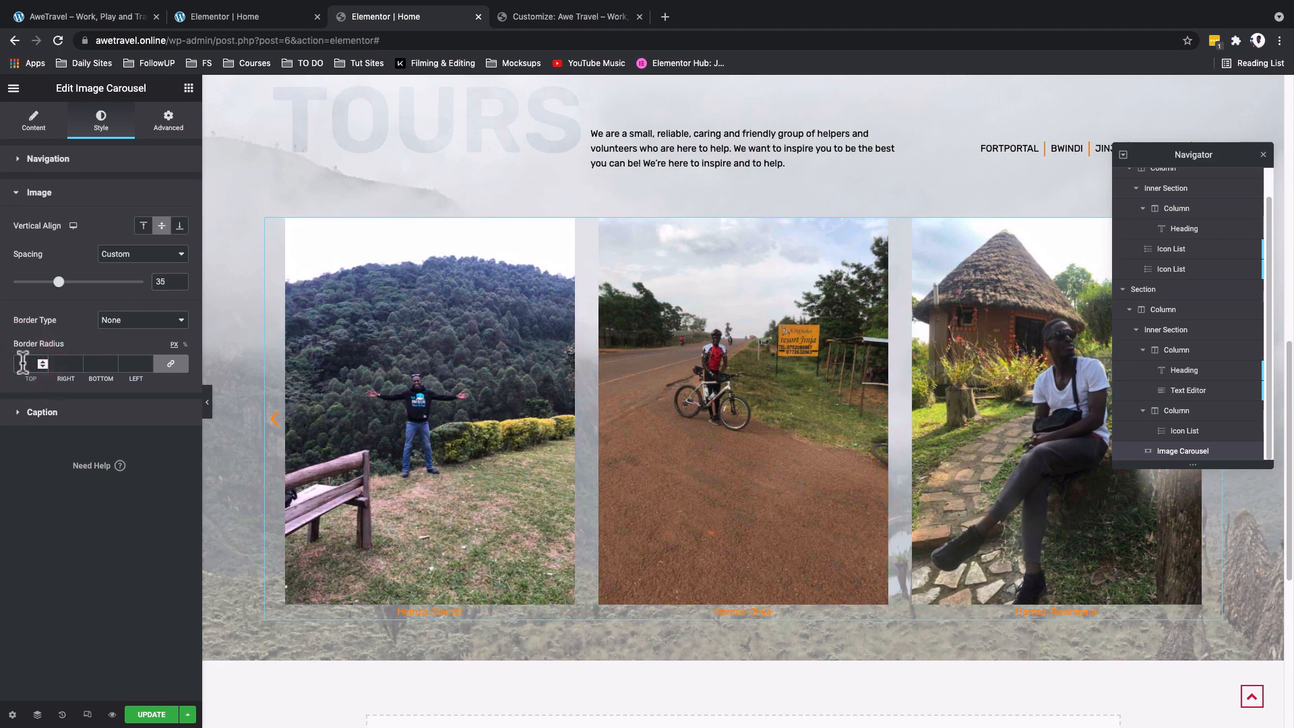
pyautogui.write('0')
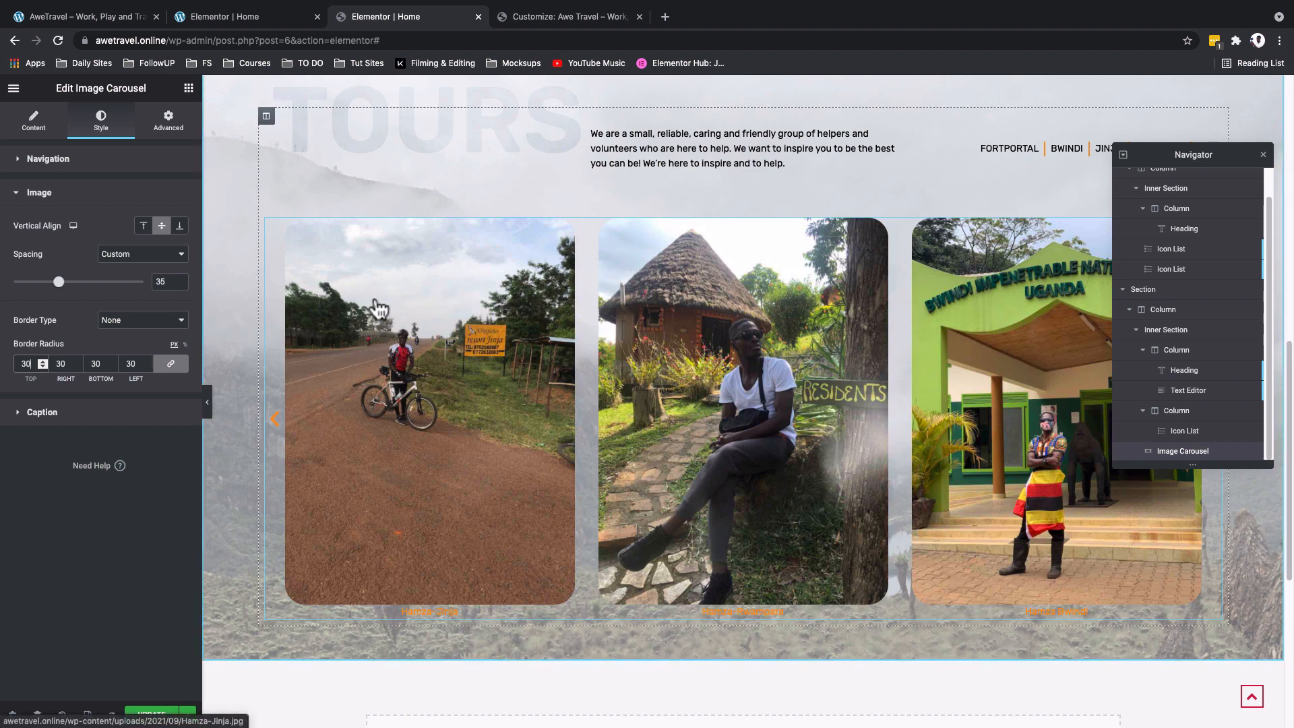
# - Give the carousel captions the global Text color and the global Primary font
pyautogui.click(66, 412)
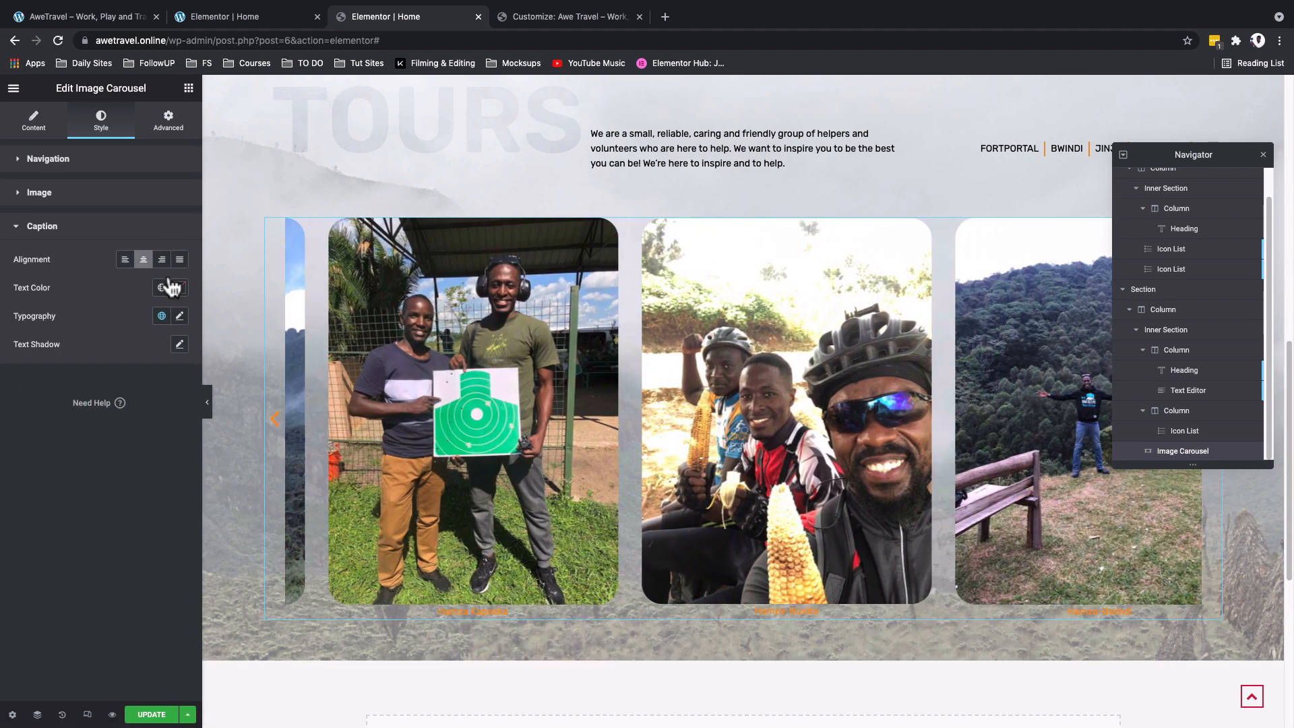
pyautogui.click(162, 289)
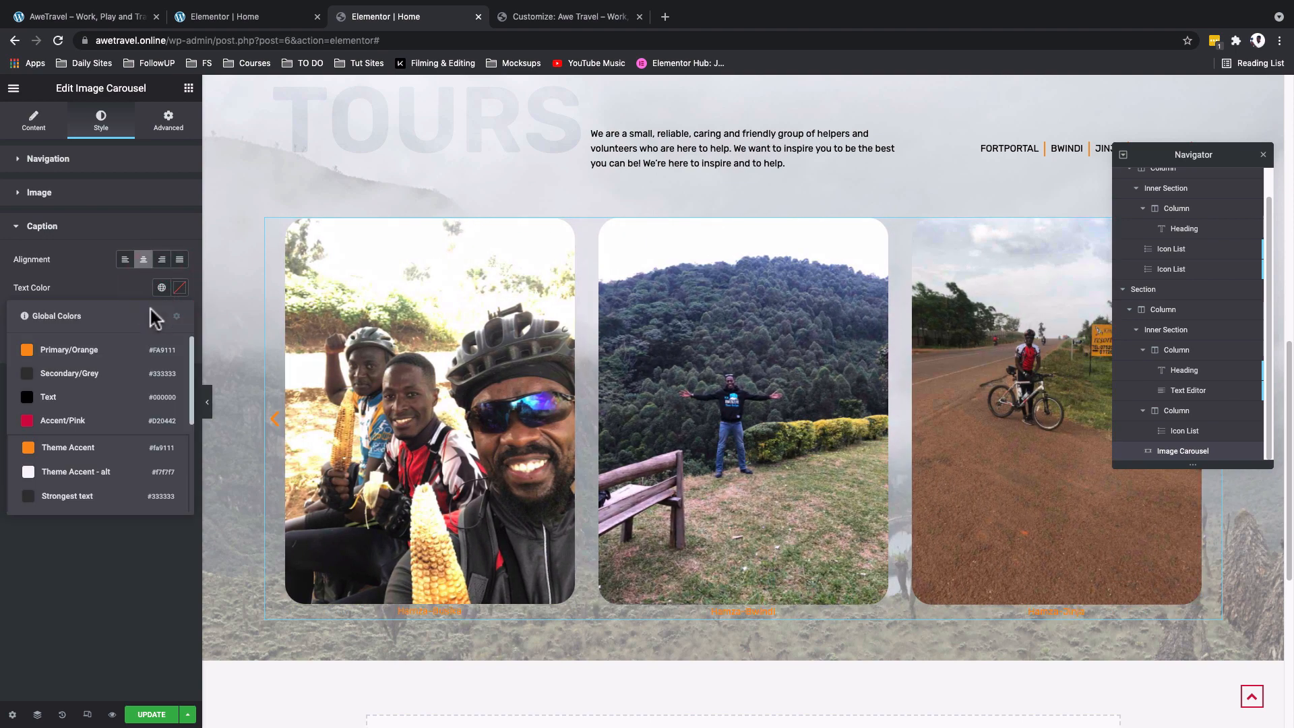
pyautogui.click(118, 397)
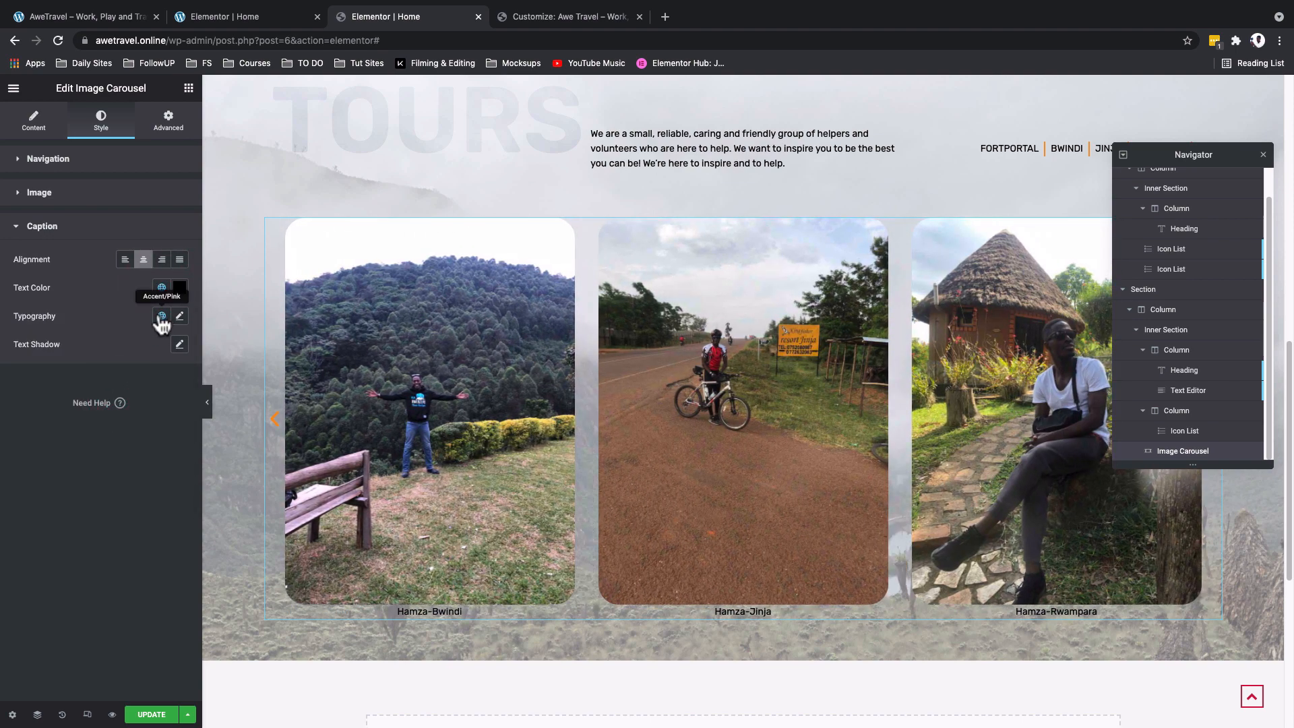
pyautogui.click(162, 316)
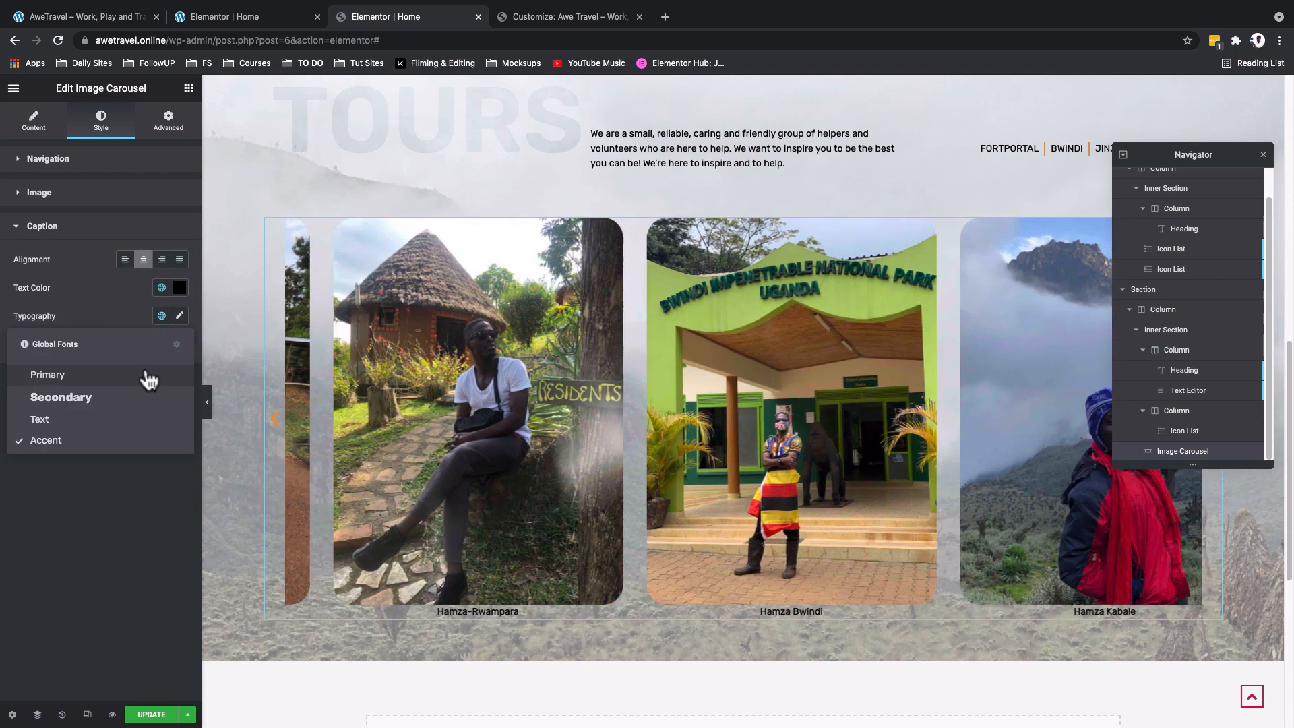
pyautogui.click(146, 373)
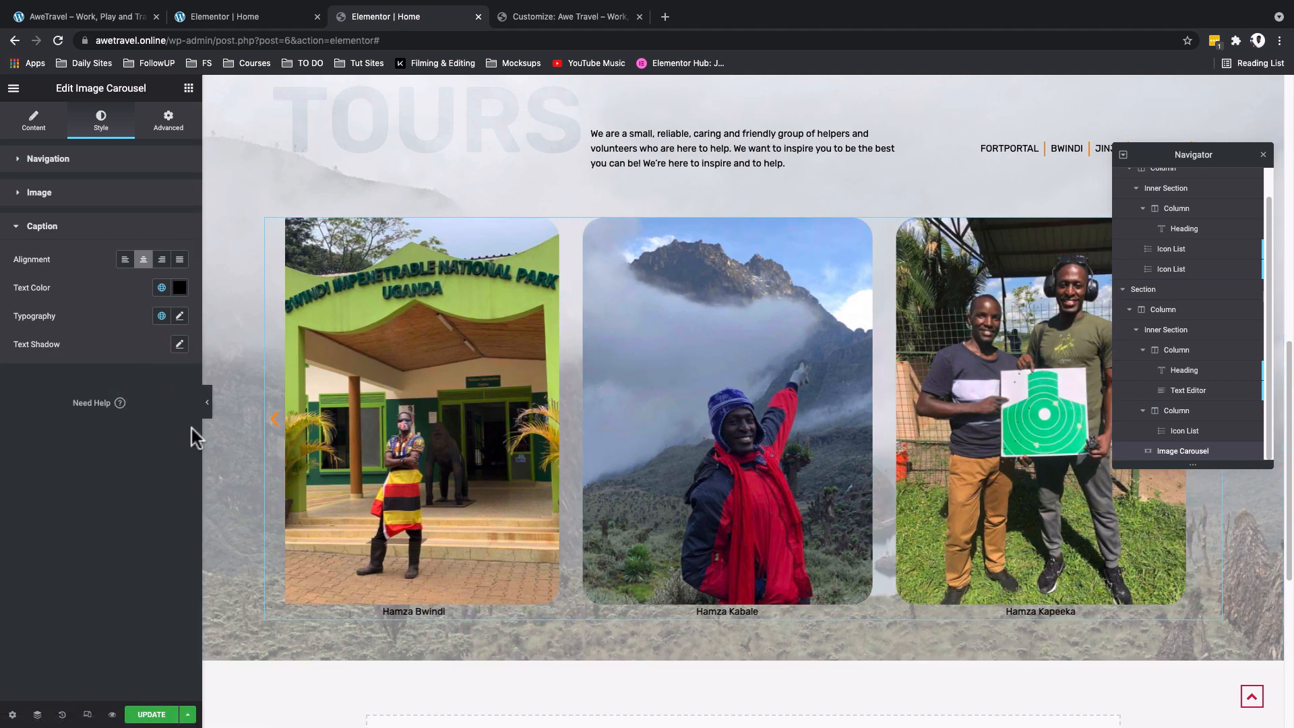
# - Unlink the Tours section's padding values, set the top padding to 80 px and enter a bottom padding
pyautogui.scroll(1, 404, 110)
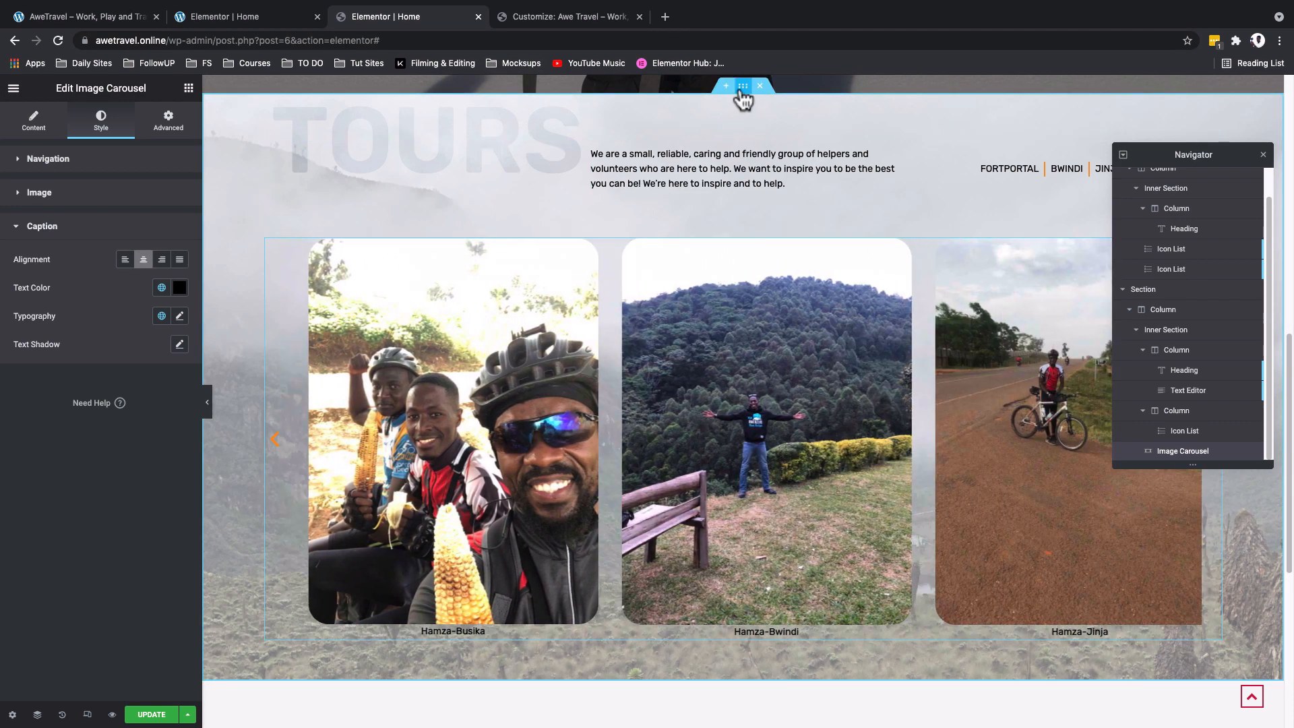
pyautogui.click(742, 86)
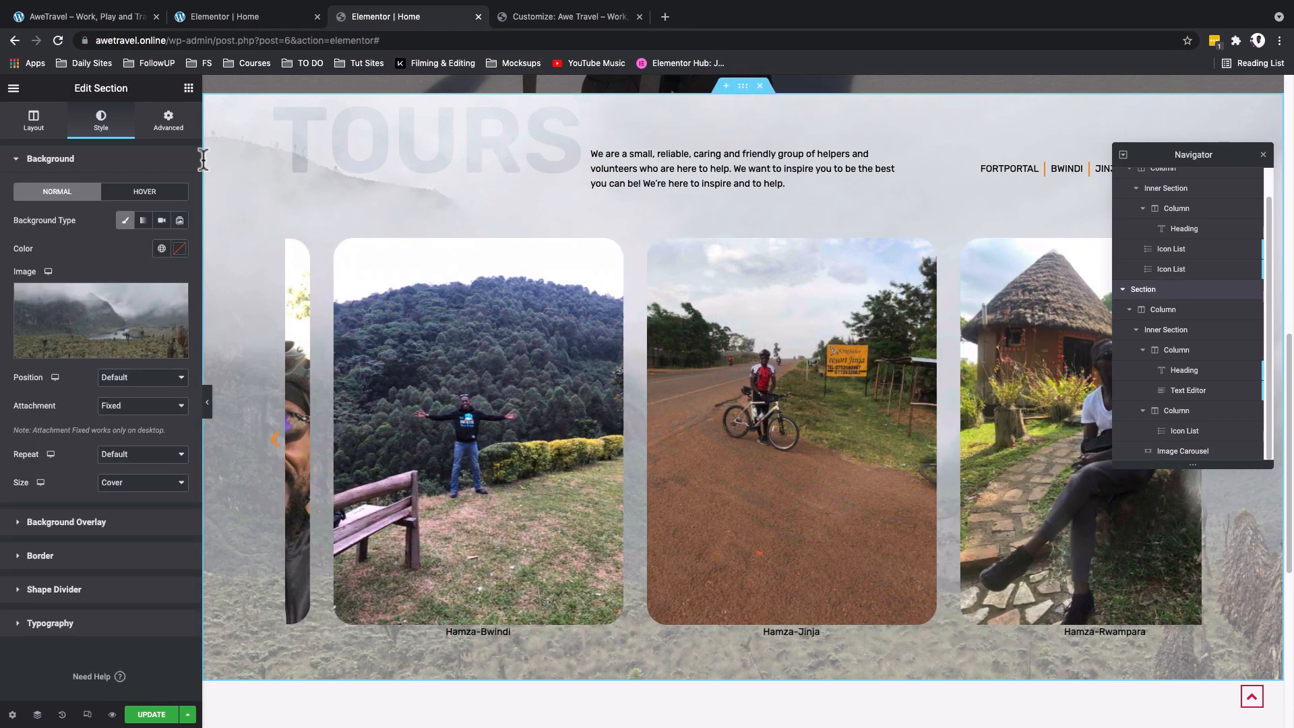
pyautogui.click(169, 122)
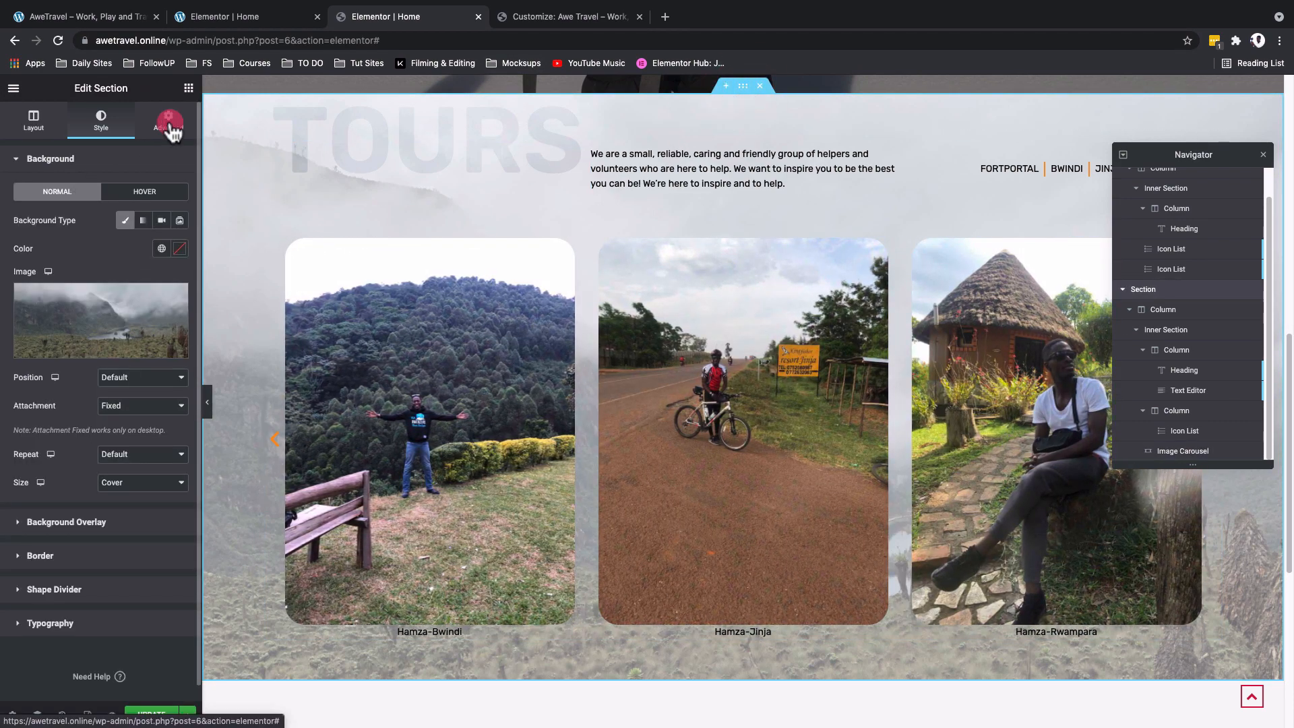
pyautogui.click(170, 261)
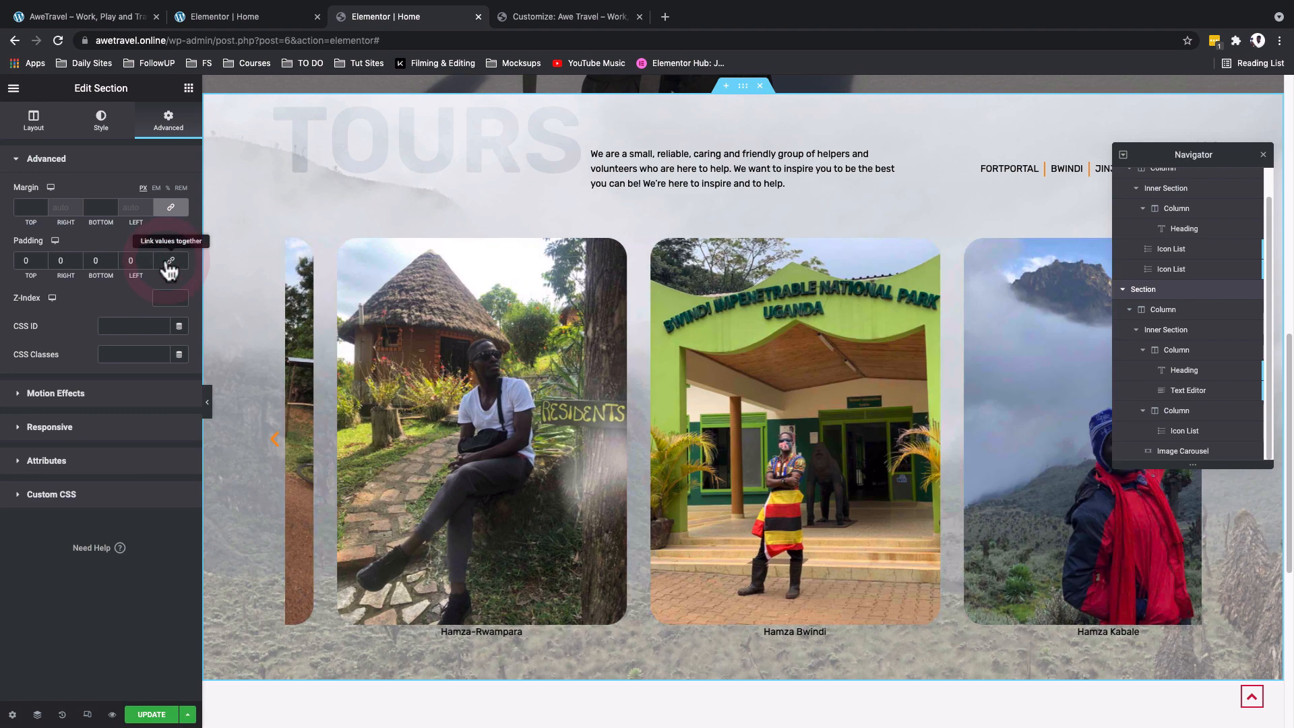
pyautogui.click(27, 260)
pyautogui.write('80')
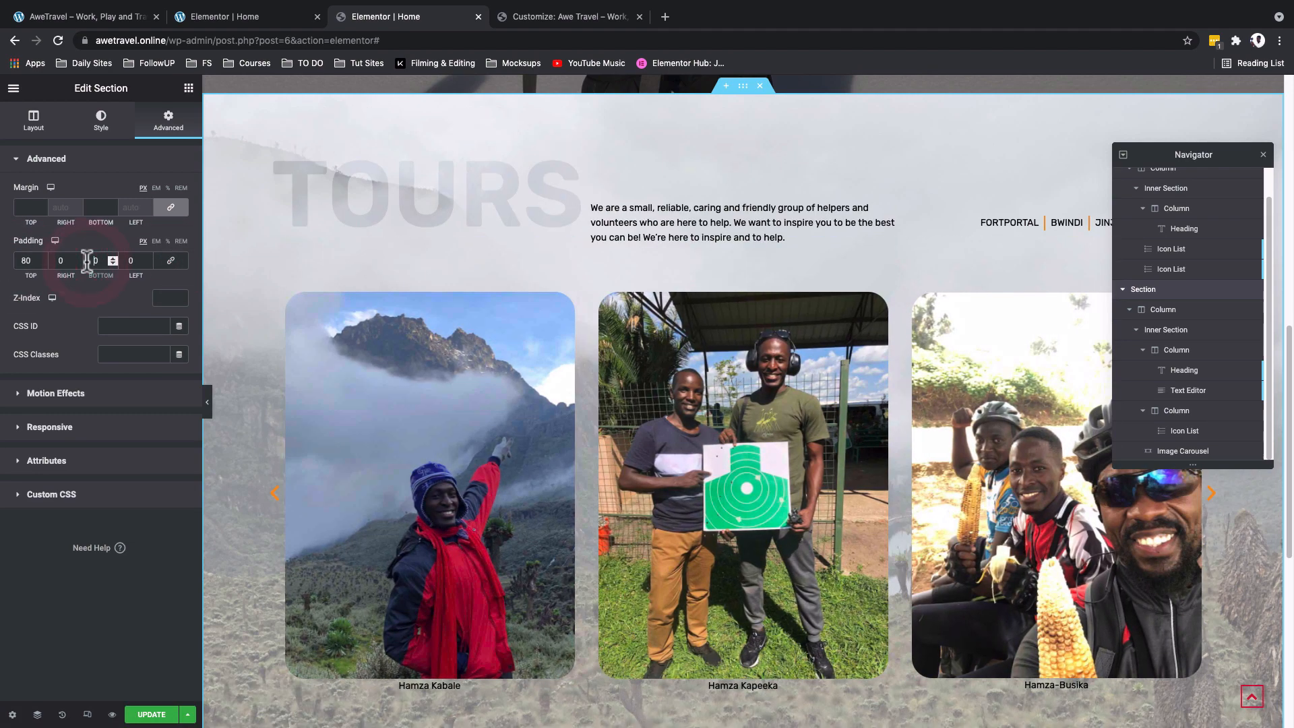
pyautogui.write('8')
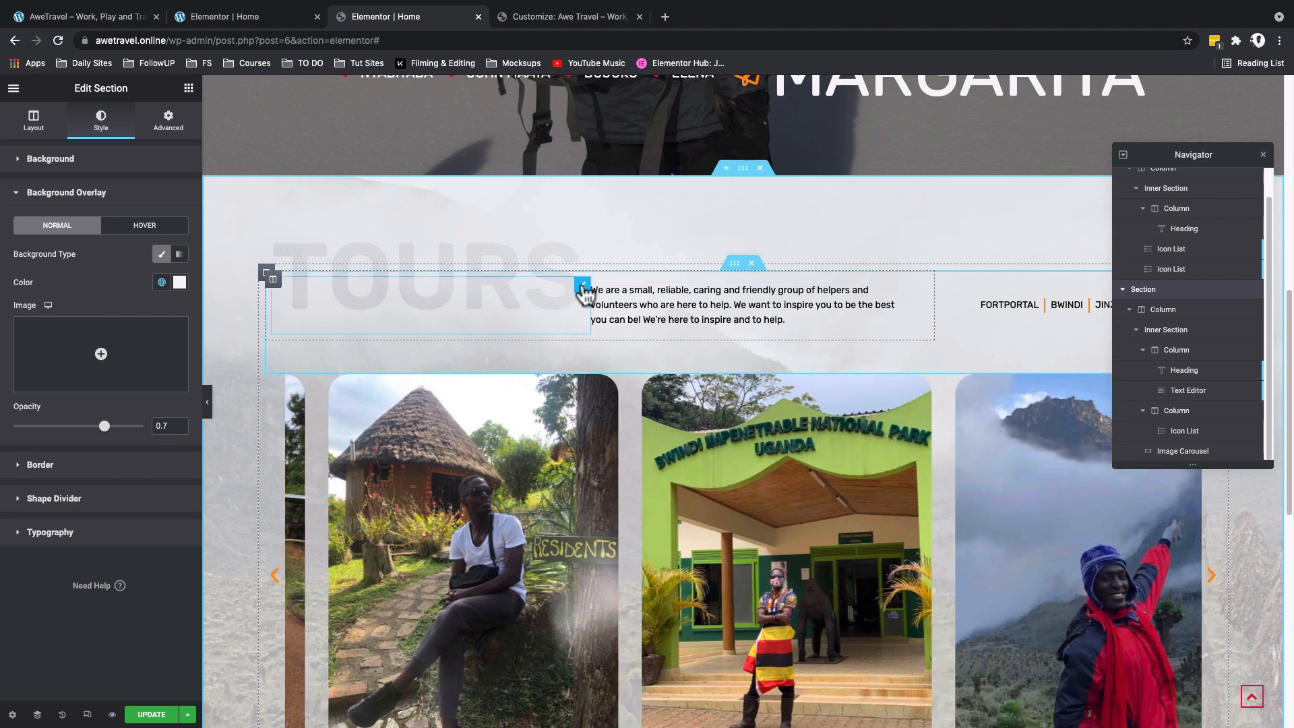
# - Set the TOURS heading's top padding to 80 px
pyautogui.click(576, 284)
pyautogui.click(23, 260)
pyautogui.write('80')
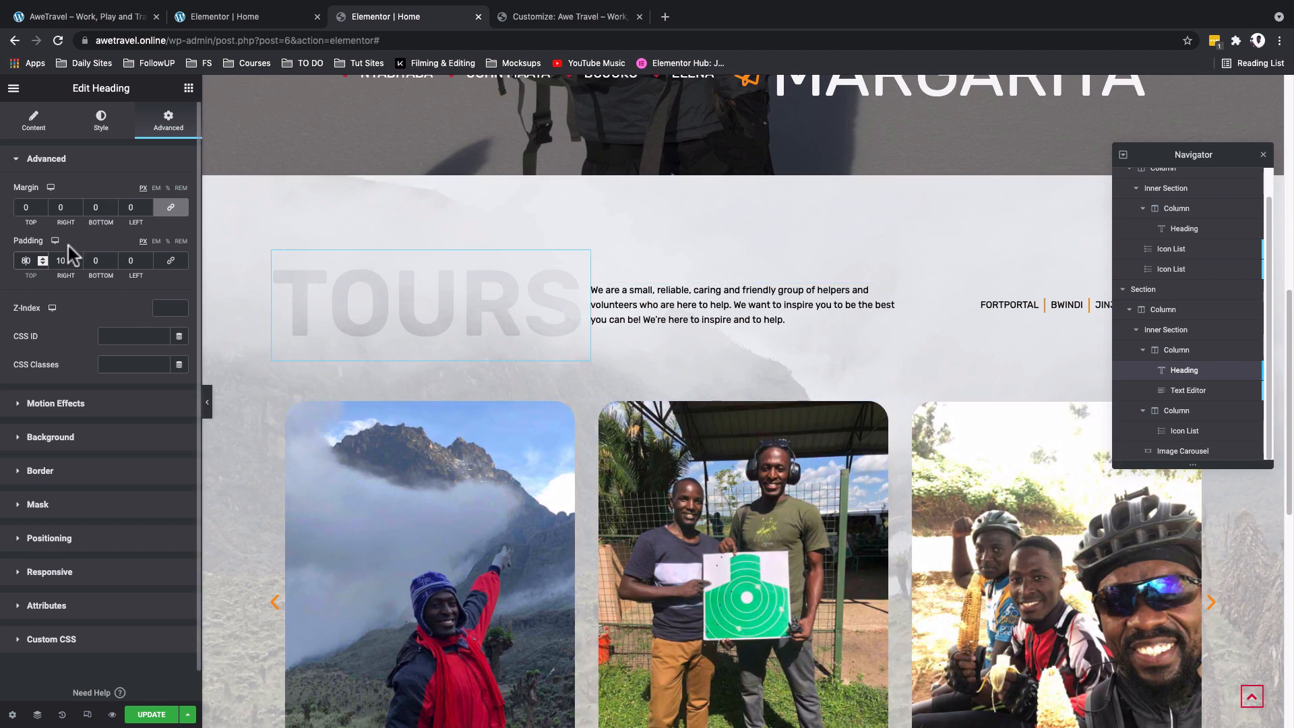
# - Set the TOURS heading's right padding to 20 px and close the Navigator
pyautogui.doubleClick(61, 262)
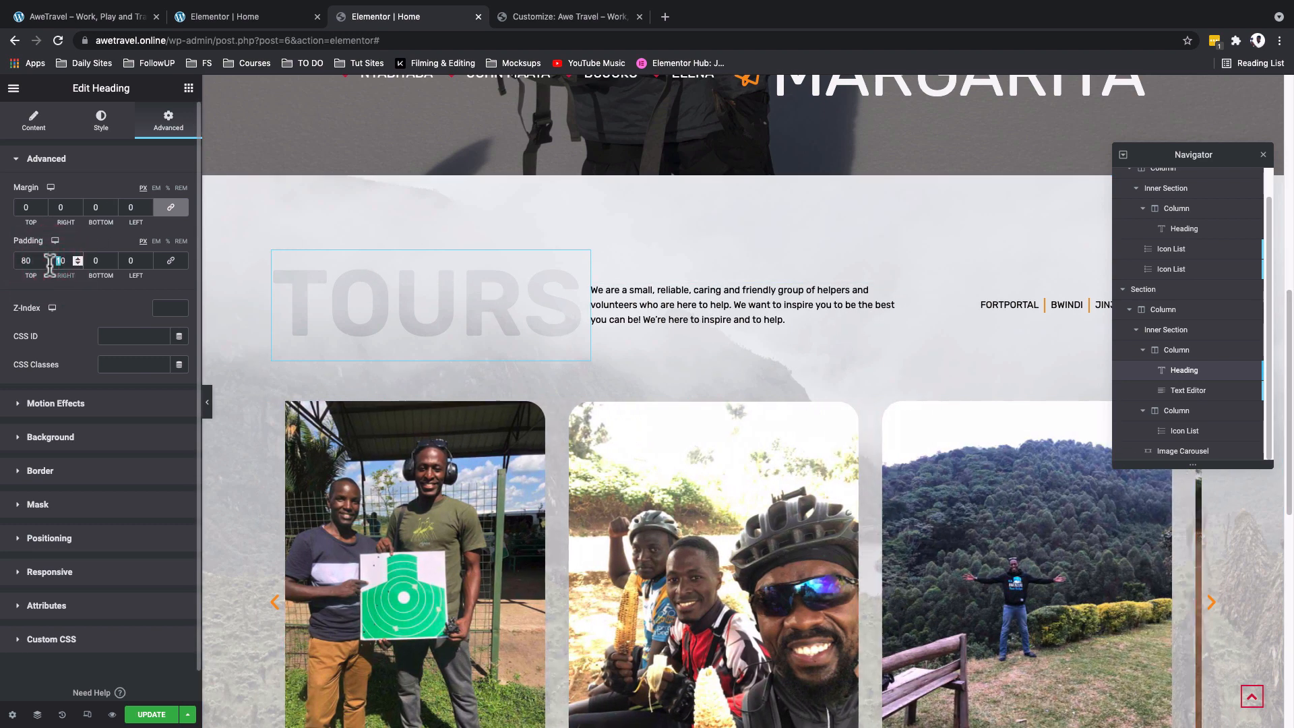
pyautogui.write('20')
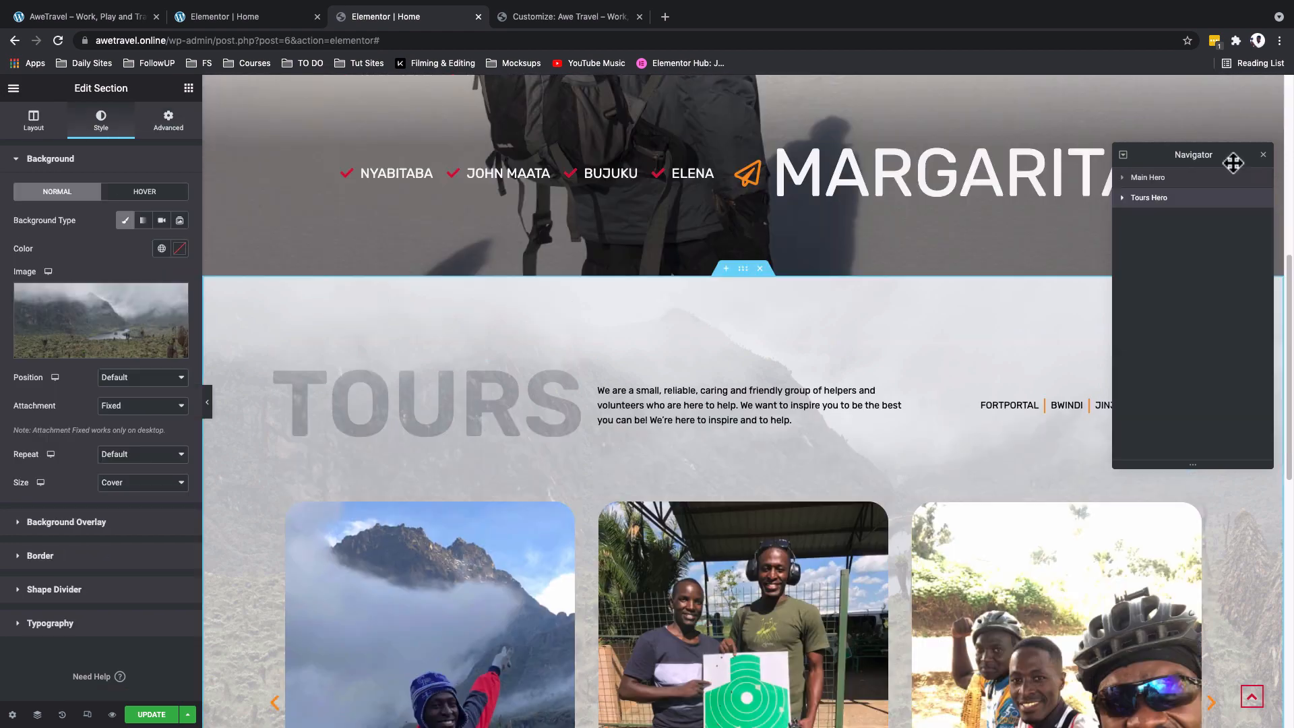
pyautogui.click(1263, 156)
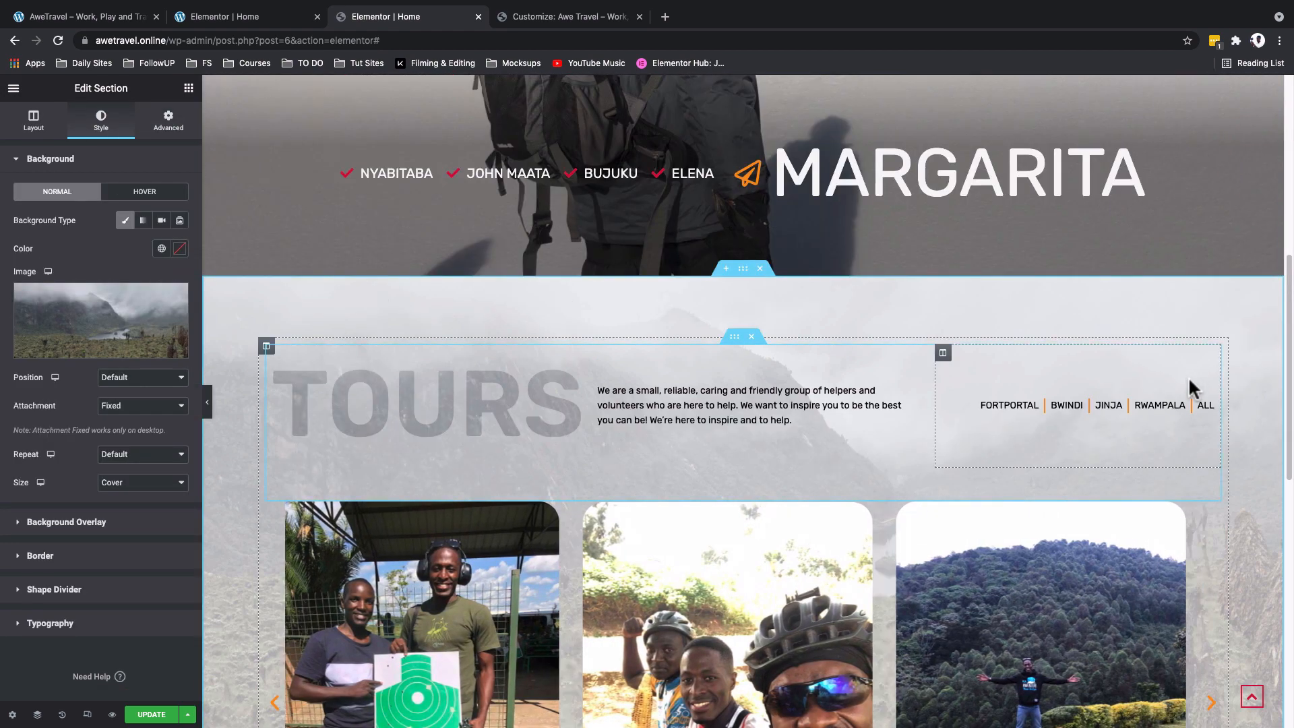
# - Test the Tours carousel's lightbox by opening a photo, advancing through several images and closing it
pyautogui.scroll(-3, 1188, 376)
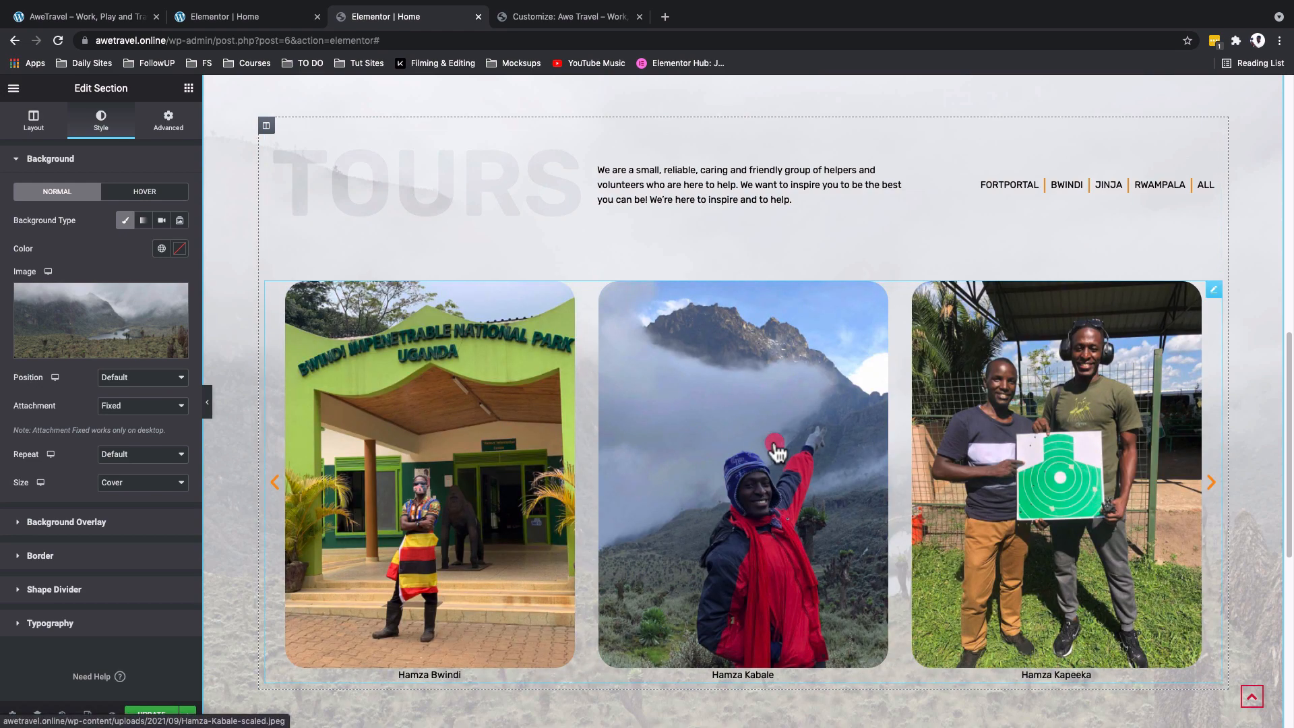
pyautogui.click(776, 449)
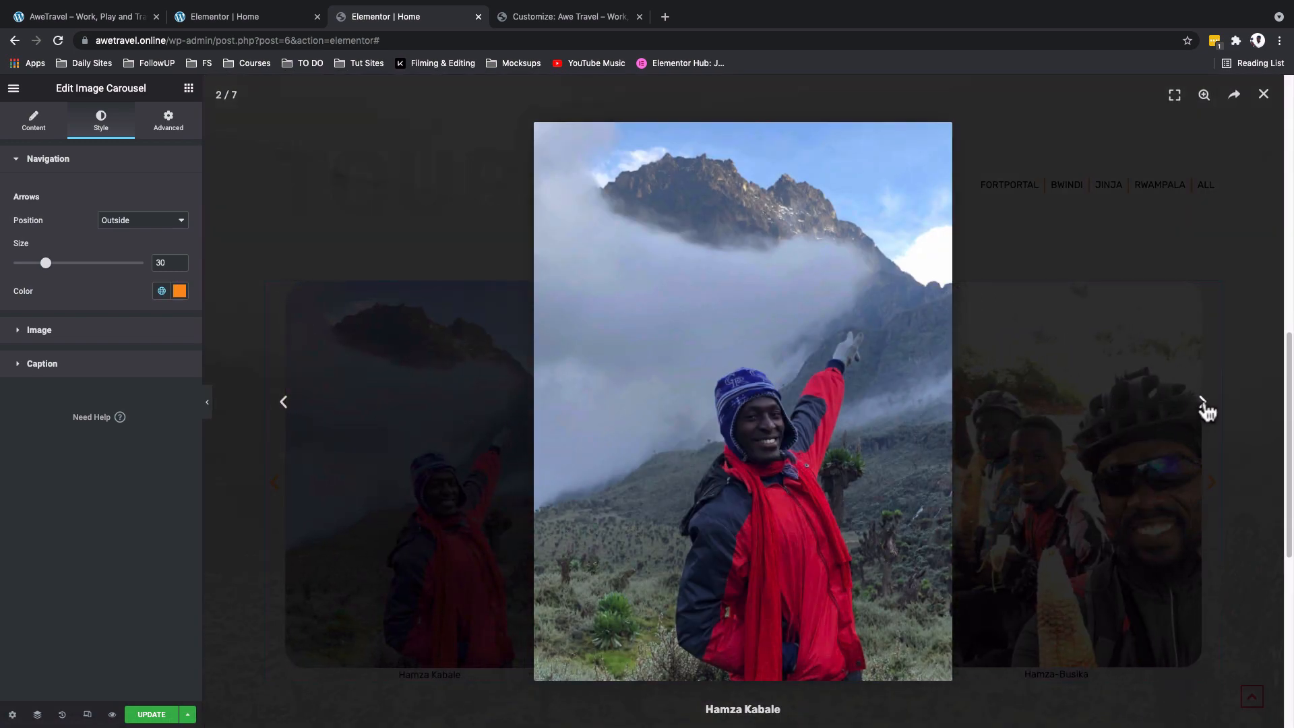
pyautogui.click(1202, 404)
pyautogui.click(1203, 405)
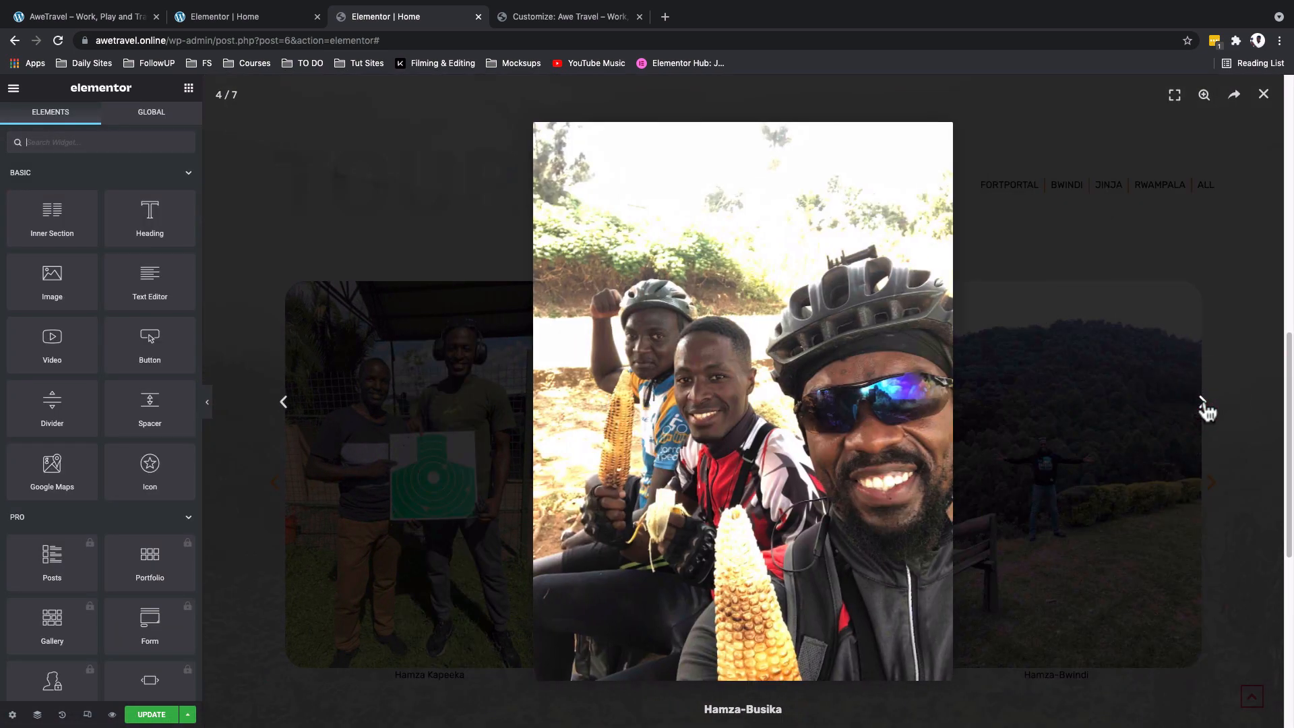
pyautogui.click(1207, 406)
pyautogui.click(1262, 412)
pyautogui.press('Escape')
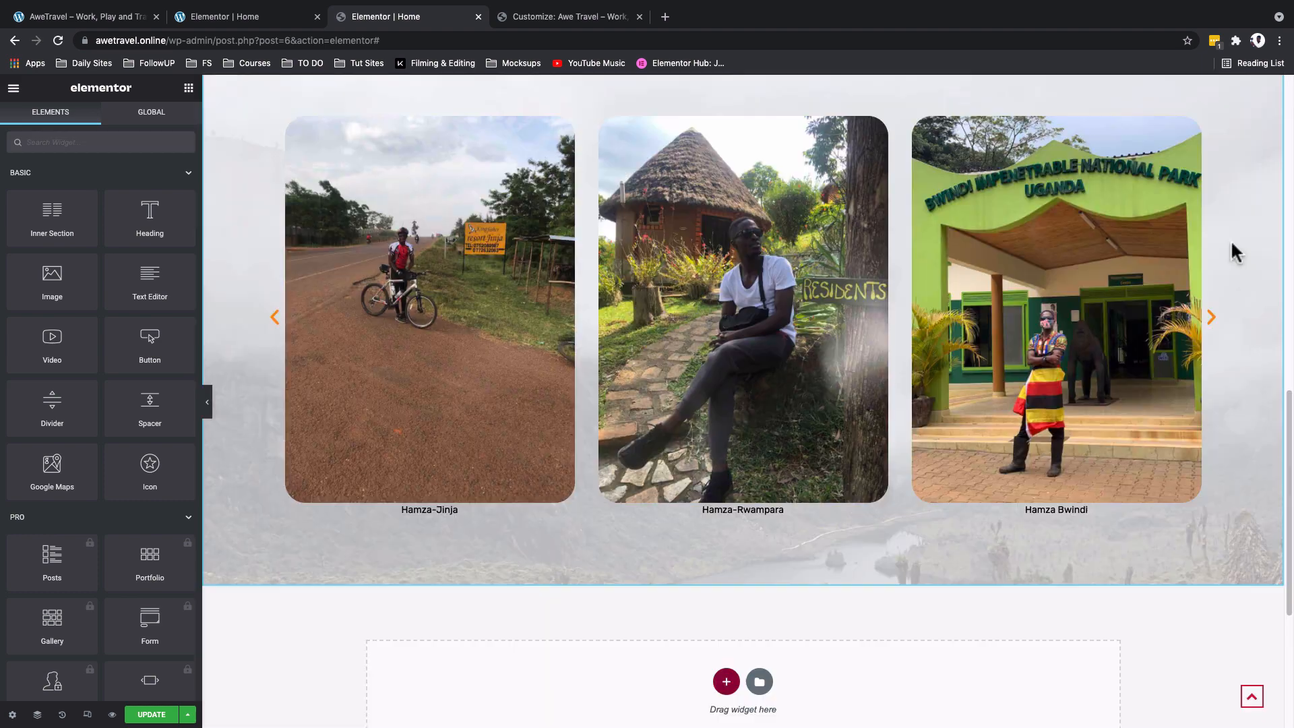
# - Update the Home page and open its preview
pyautogui.scroll(6, 1230, 240)
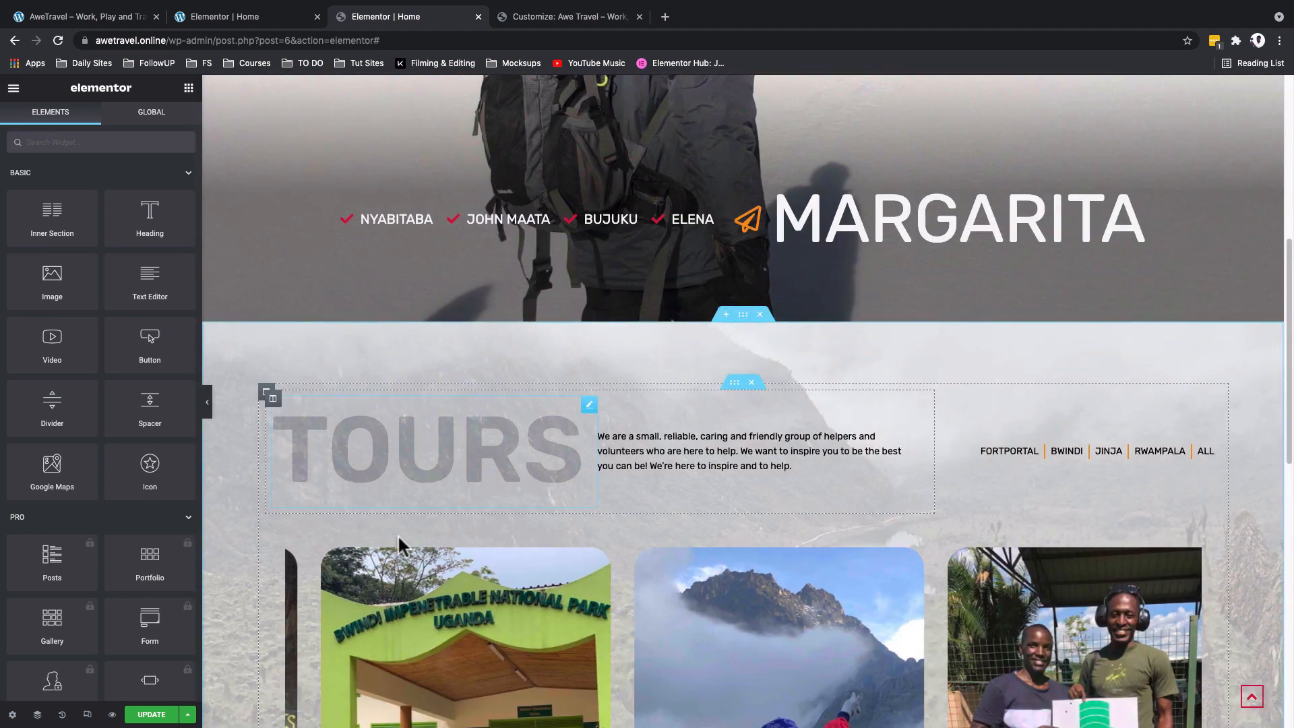
pyautogui.click(147, 715)
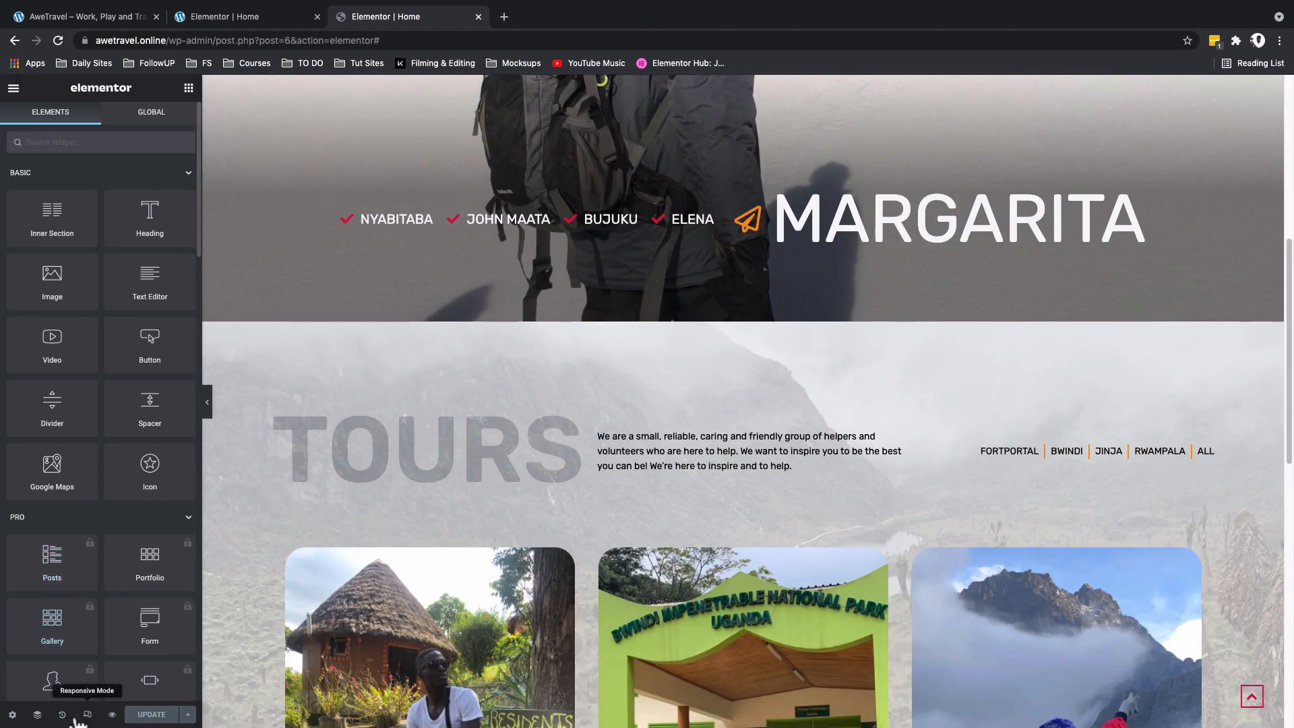
pyautogui.click(112, 714)
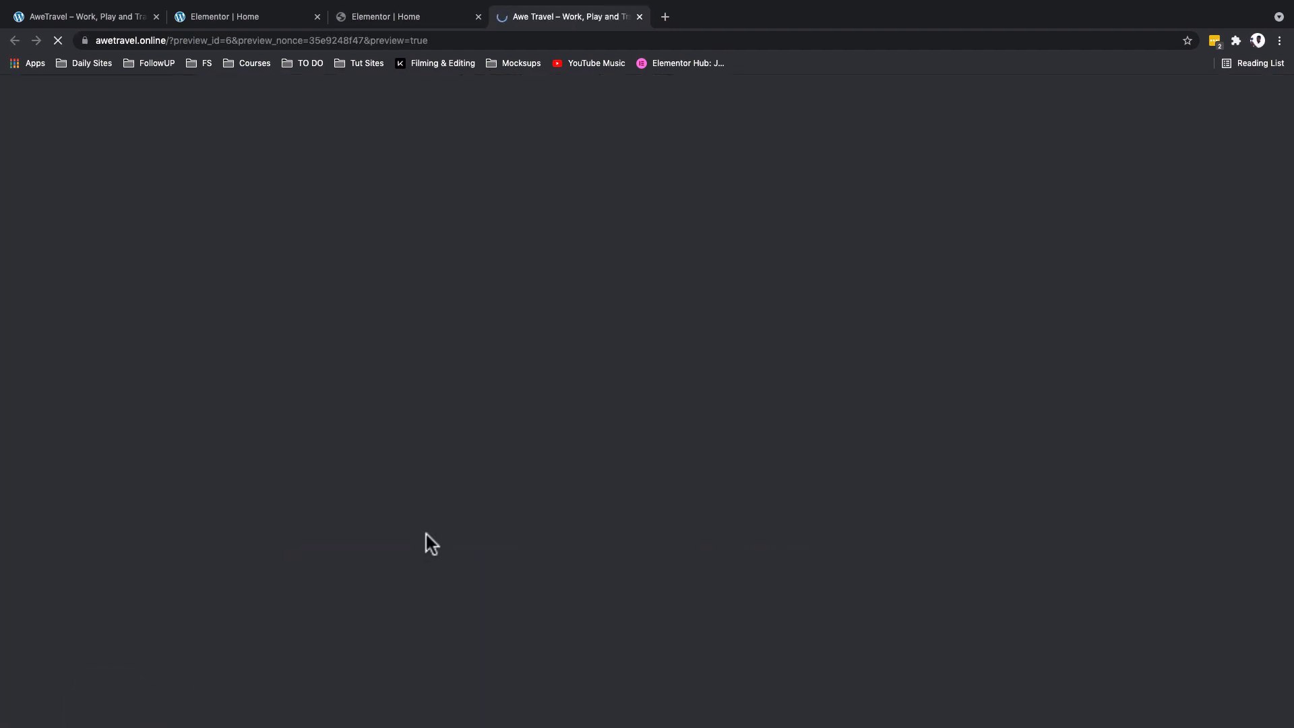
# - Check the previewed page's Tours section, including the heading, places list, photo carousel and fixed background down to the footer
pyautogui.scroll(-2, 649, 372)
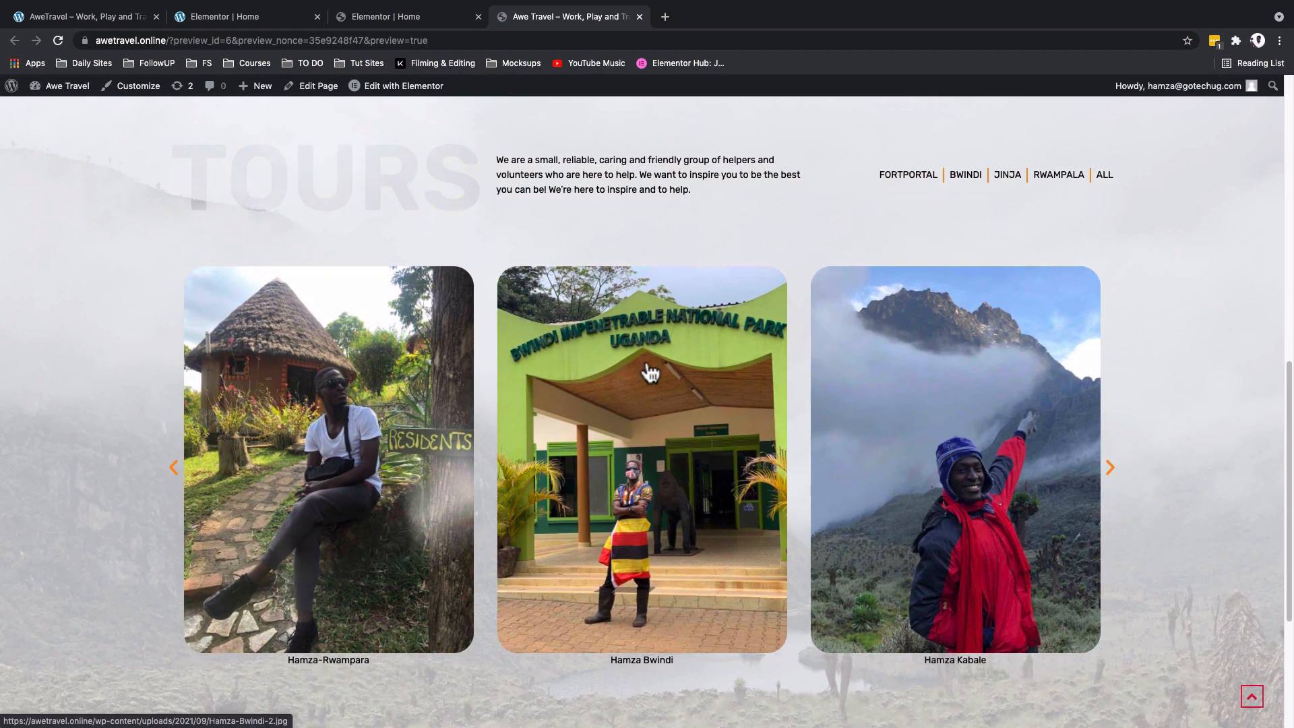
pyautogui.scroll(5, 649, 372)
pyautogui.scroll(-2, 649, 372)
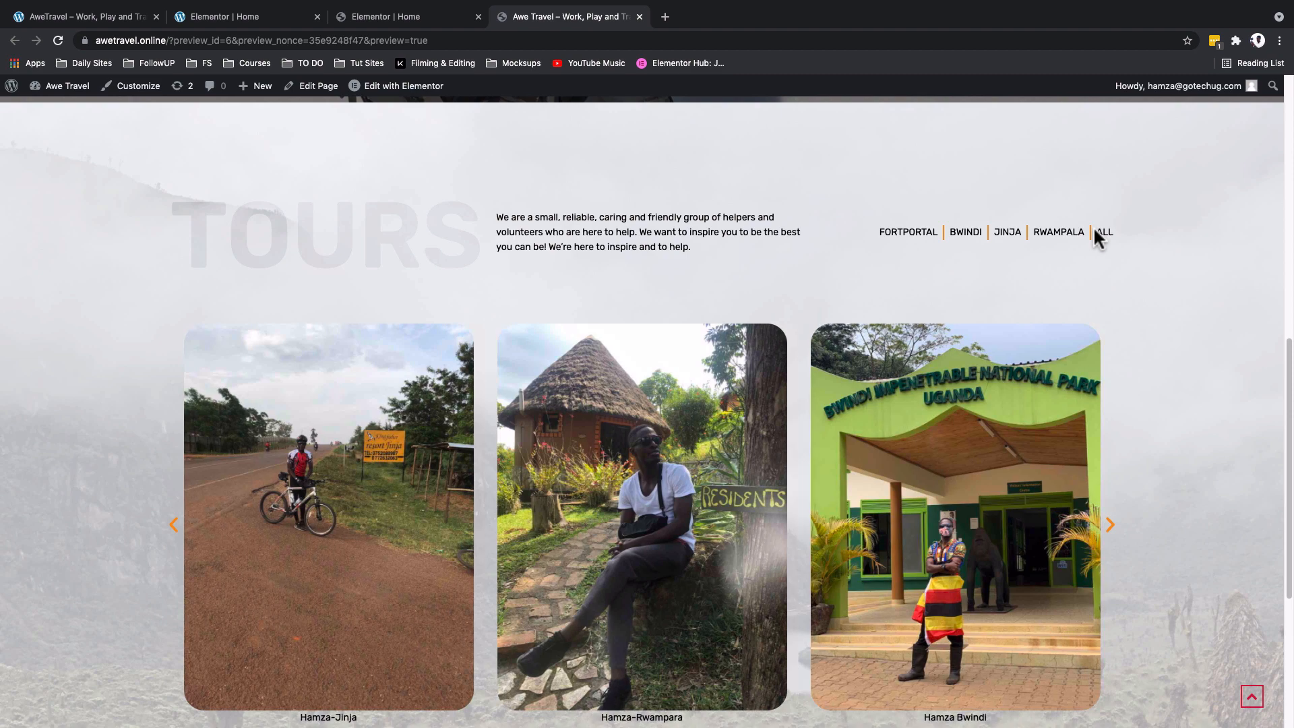
pyautogui.scroll(-2, 1095, 236)
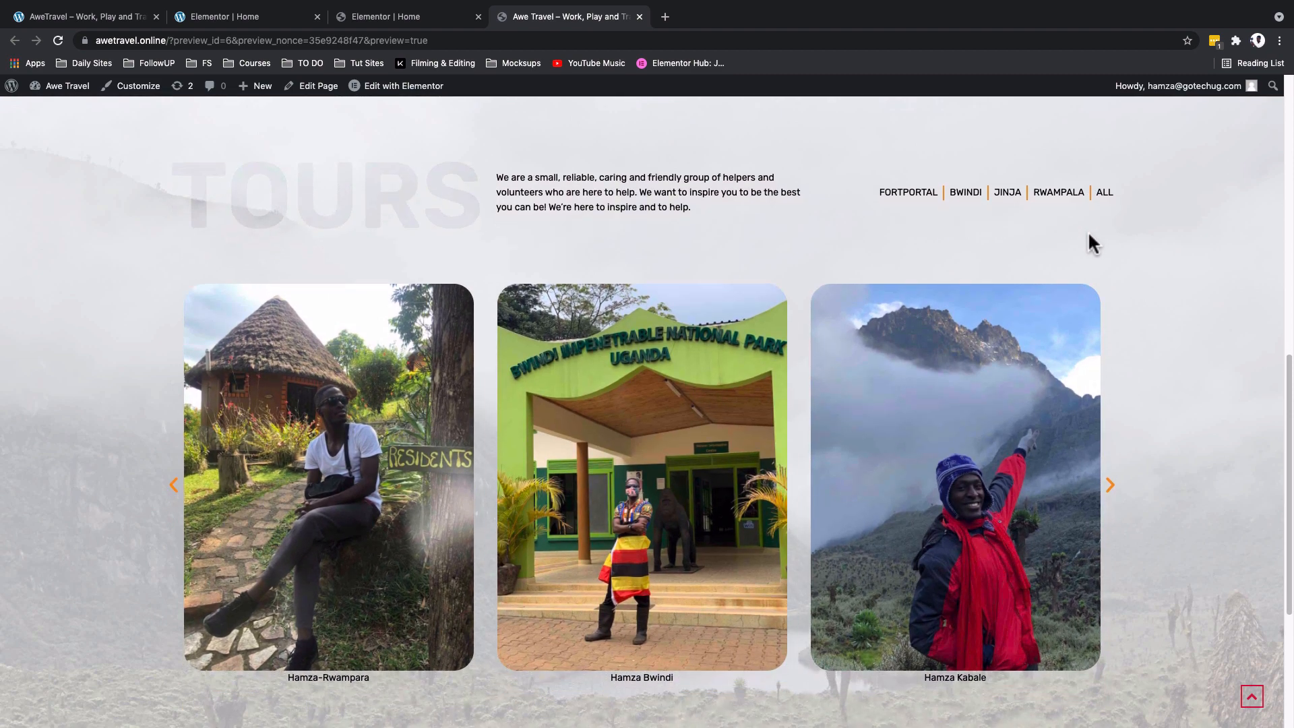
pyautogui.scroll(-1, 1087, 230)
pyautogui.scroll(1, 1088, 230)
pyautogui.scroll(-4, 276, 148)
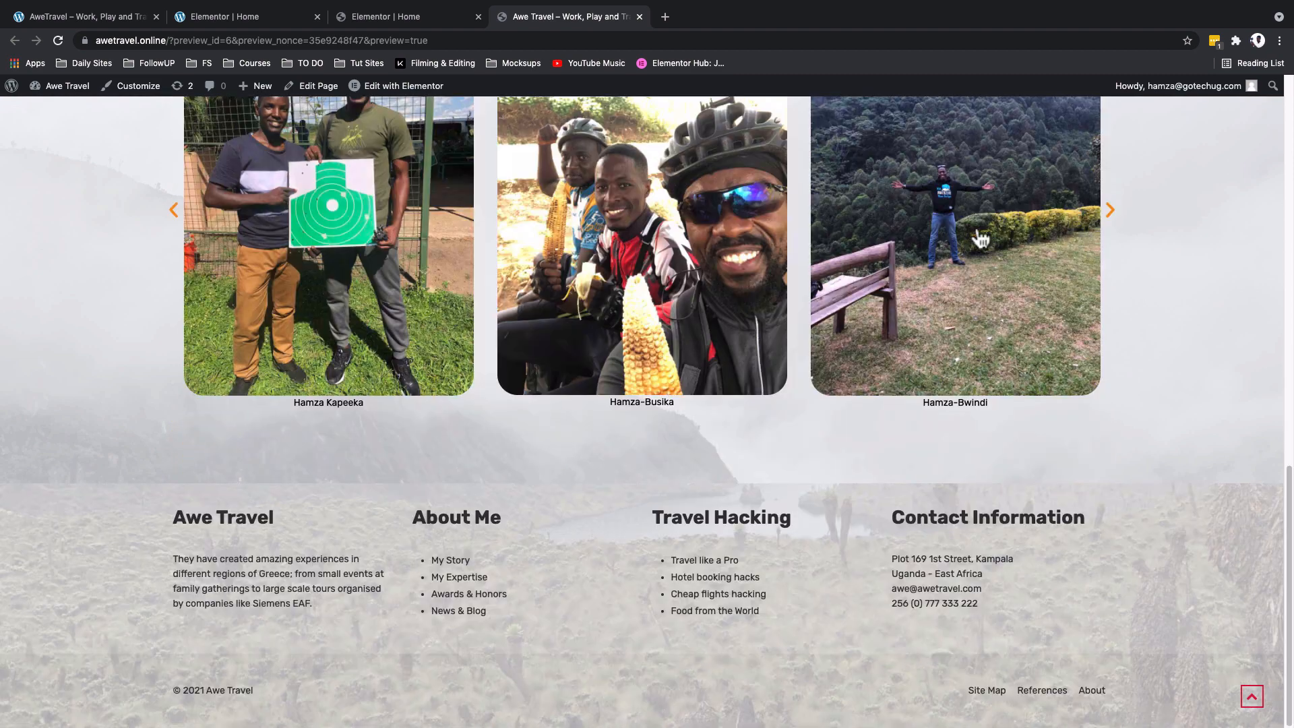
# - Switch to the AweTravel reference site and examine its Blogs section and the training sign-up section below it
pyautogui.click(51, 14)
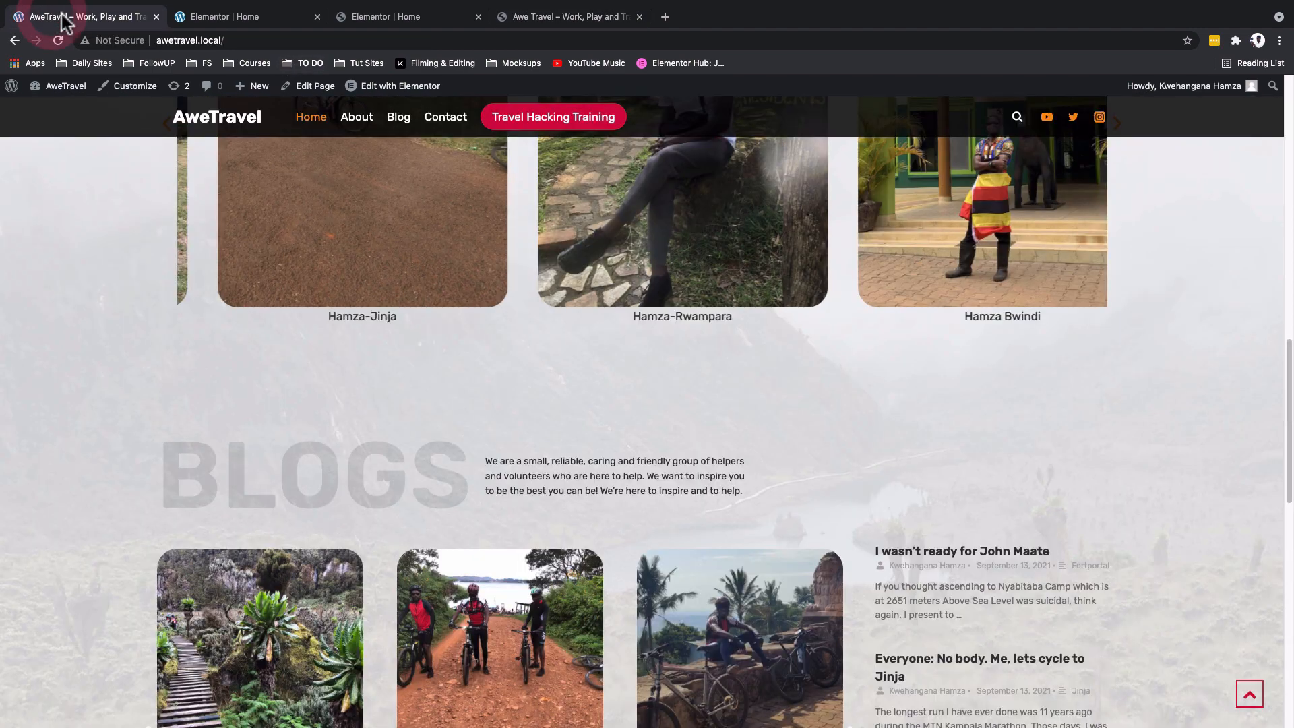
pyautogui.scroll(-3, 403, 369)
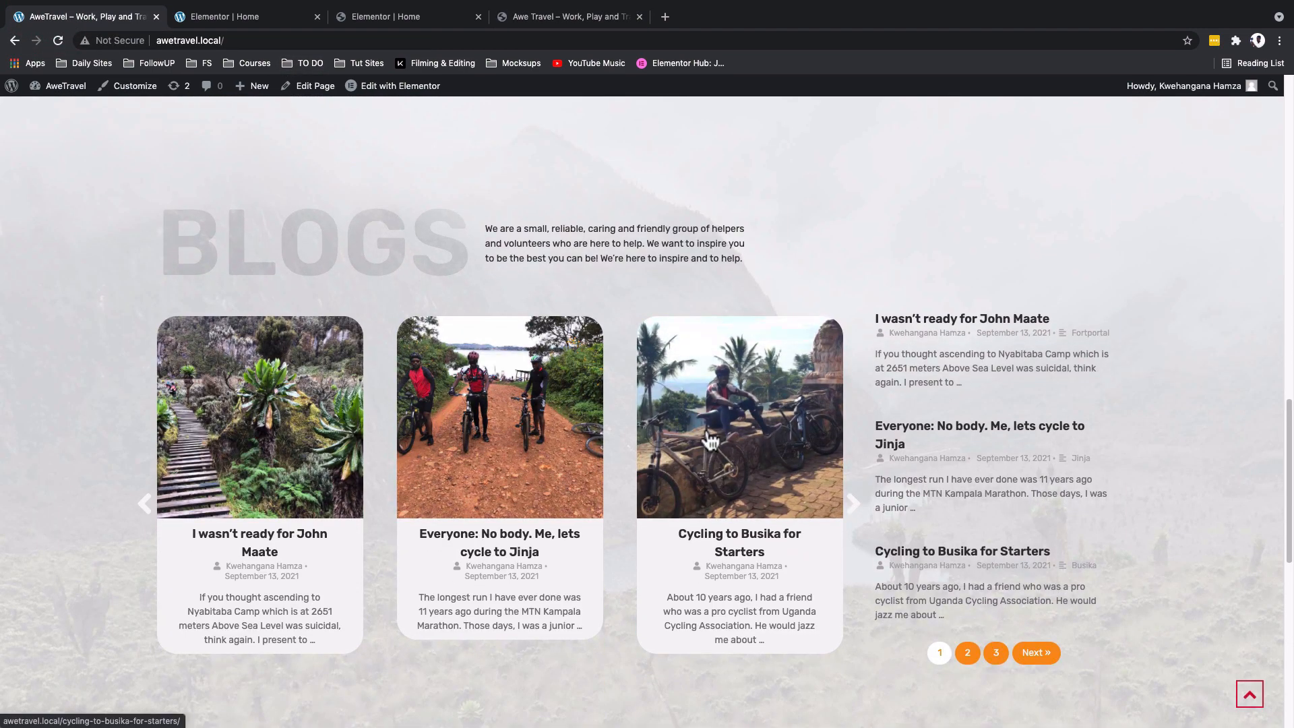
pyautogui.scroll(-8, 711, 442)
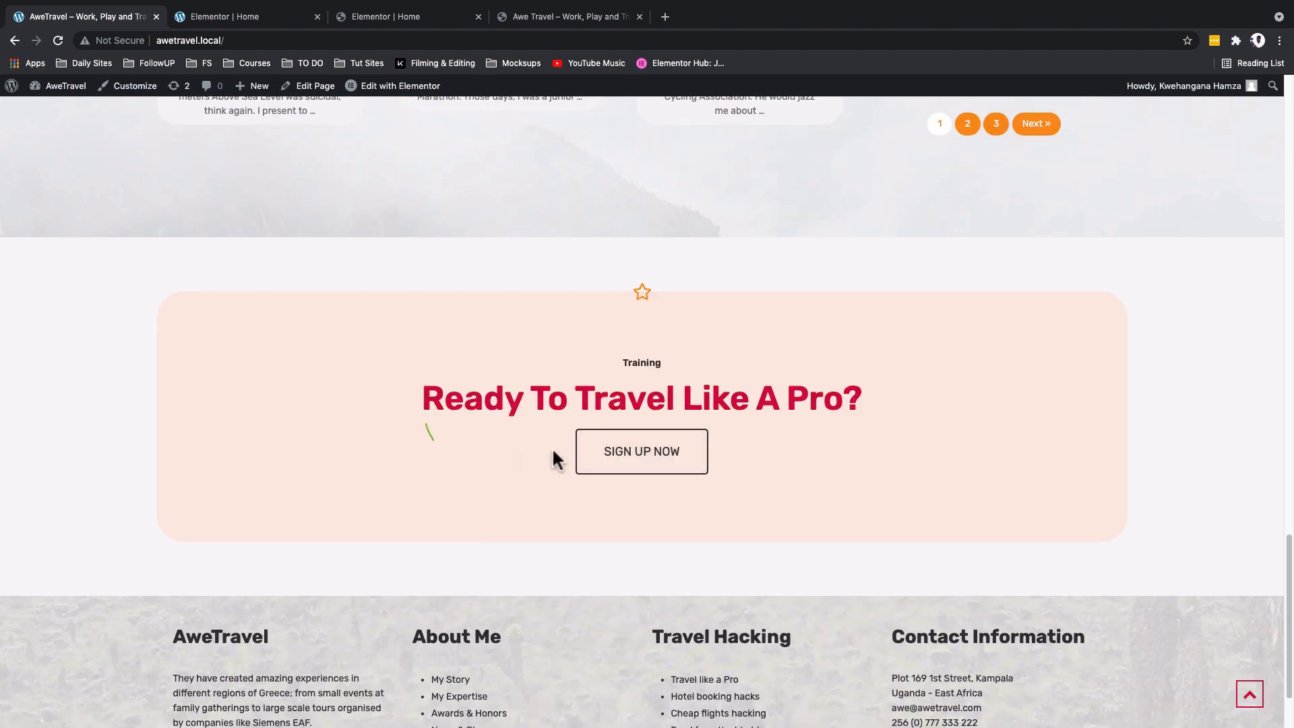
pyautogui.scroll(8, 647, 362)
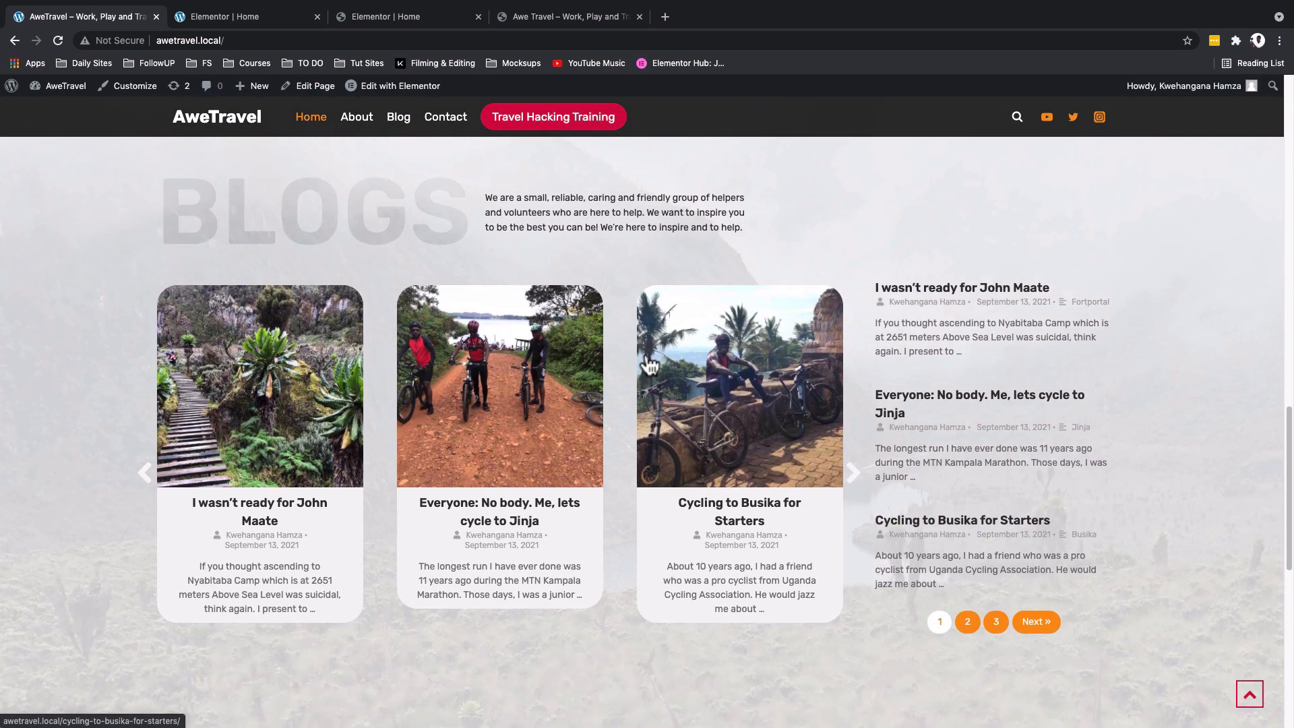
pyautogui.scroll(-6, 740, 376)
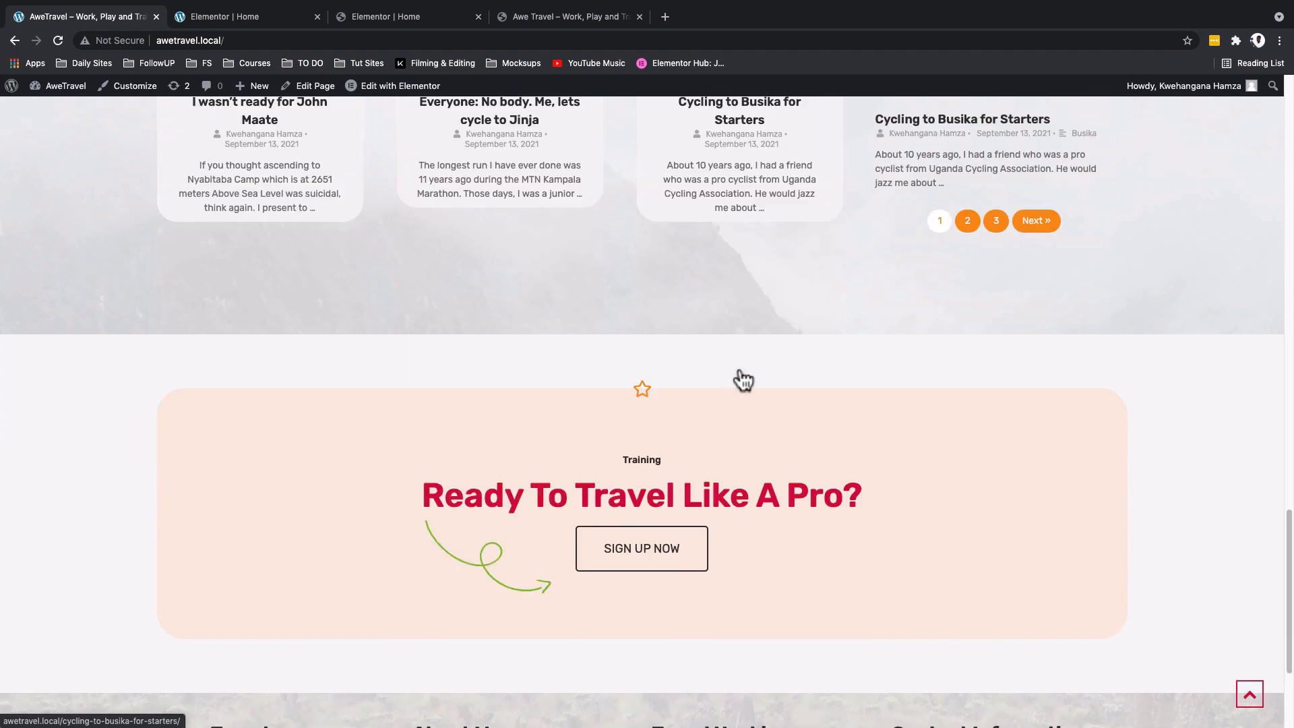